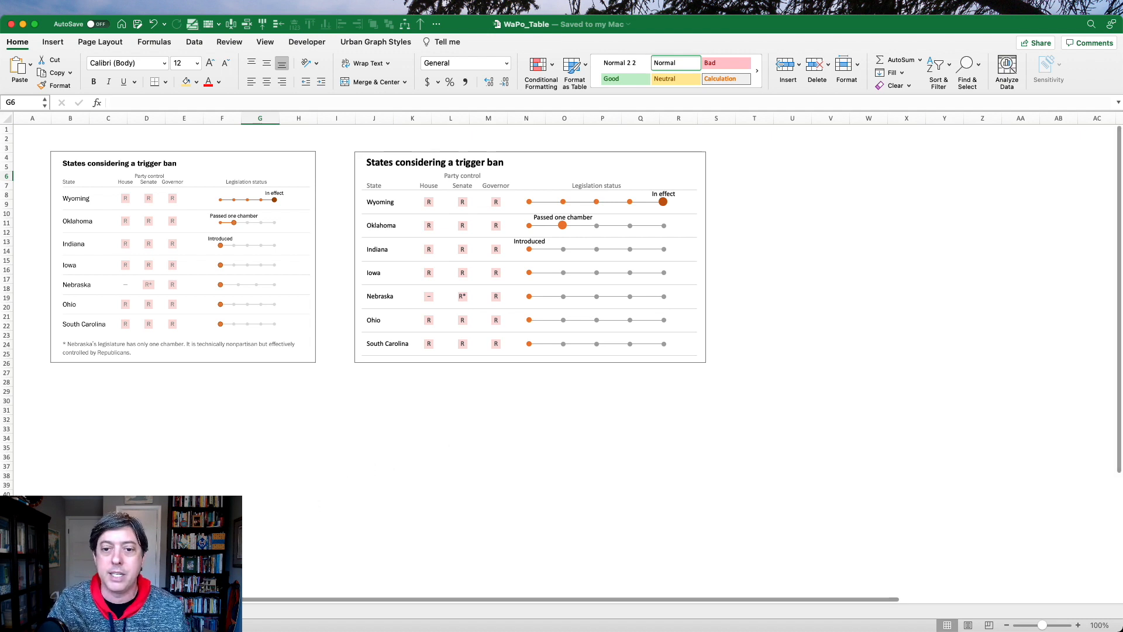
Switch to the Chart data sheet and enlarge the "States considering a trigger ban" reference picture to about row 48
left_click(118, 611)
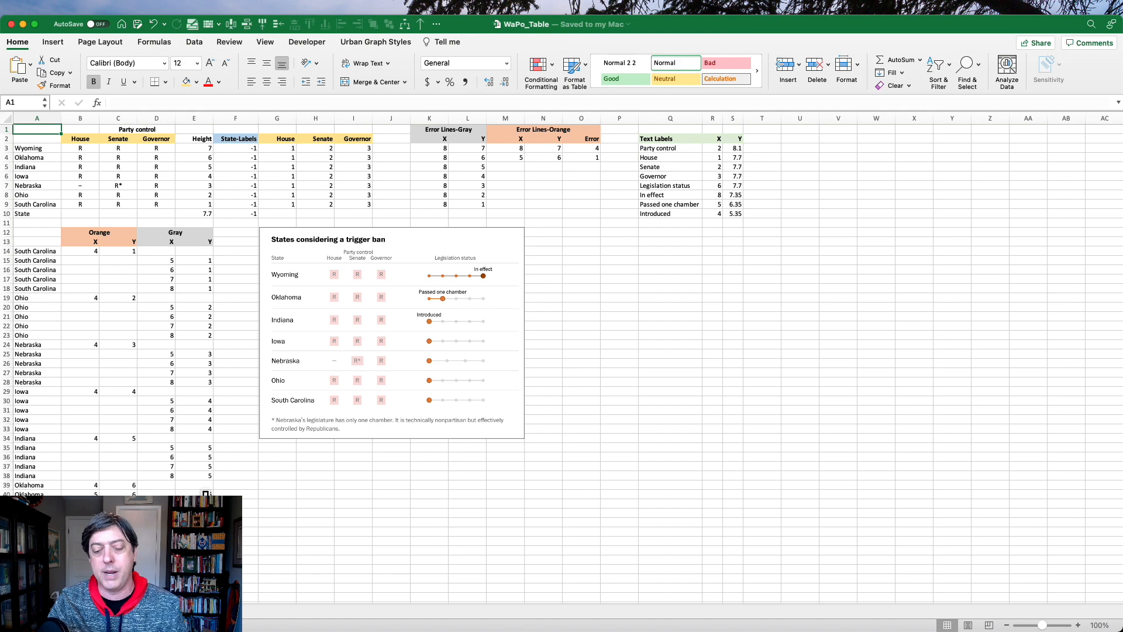
left_click(424, 232)
left_click_drag(522, 438, 677, 558)
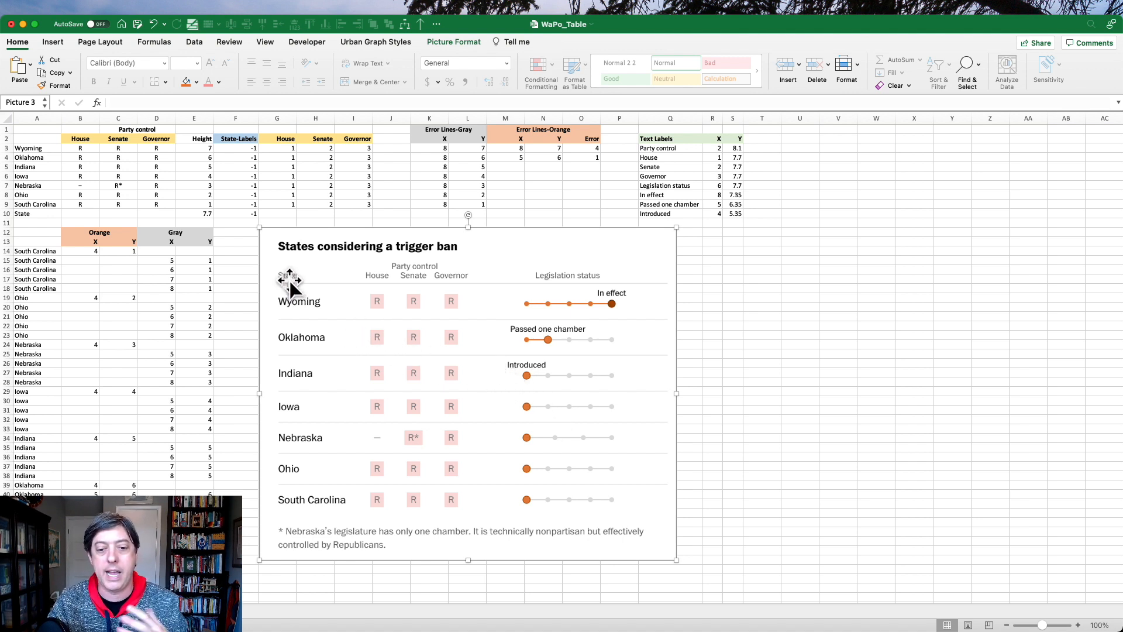
left_click(226, 289)
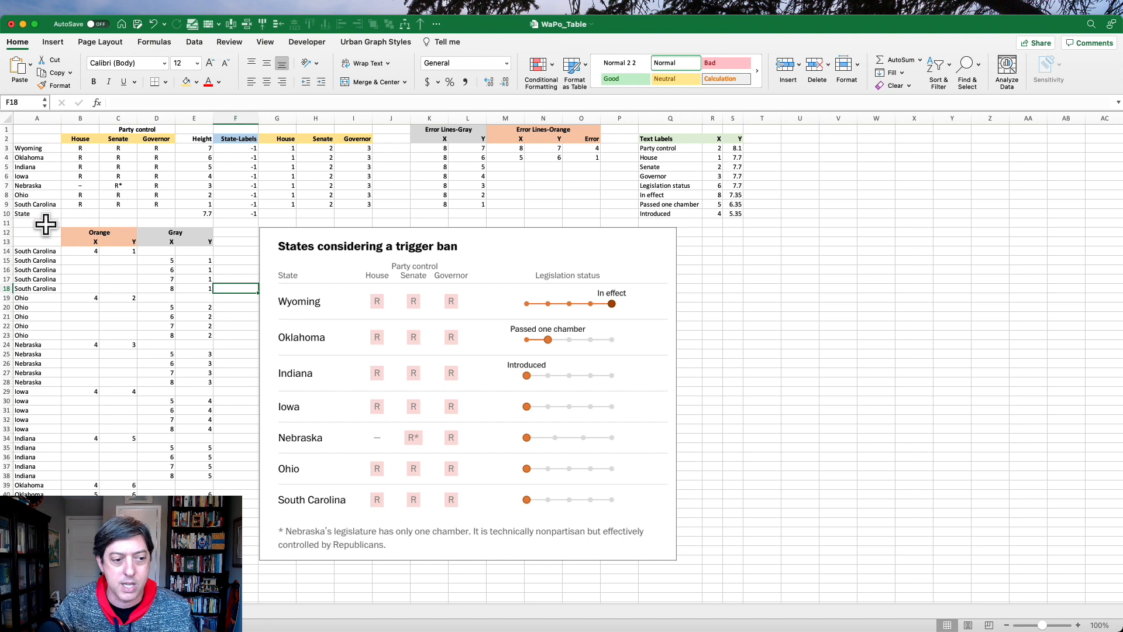
Examine the Orange and Gray X/Y coordinate table for each state and compare it with the dots in the reference picture
left_click_drag(43, 234, 195, 579)
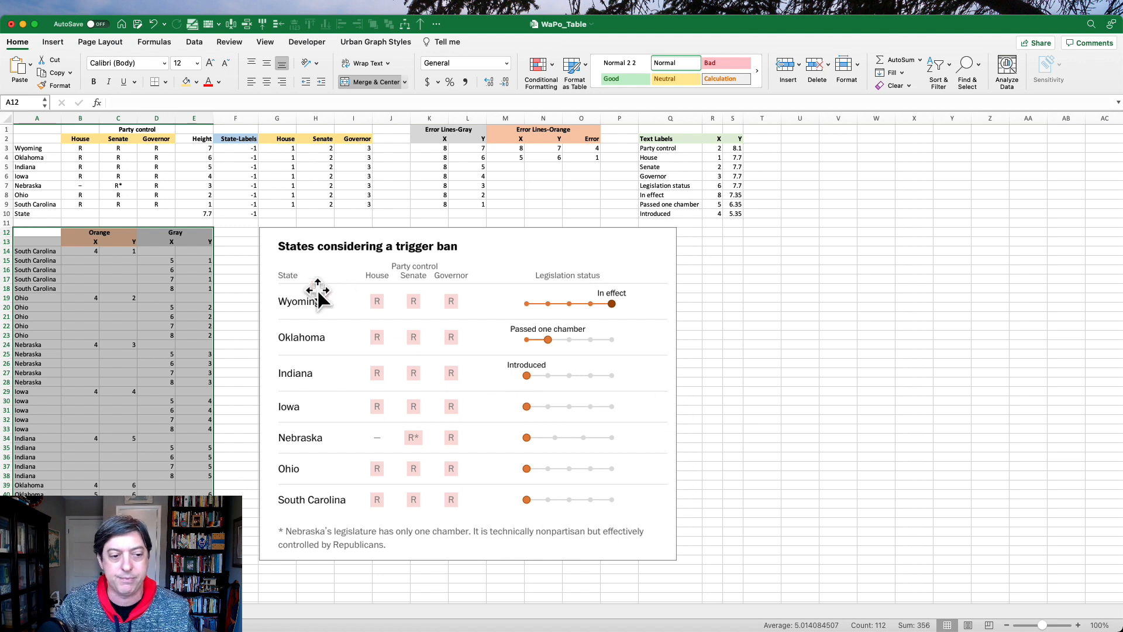
left_click(223, 215)
left_click_drag(45, 251, 49, 288)
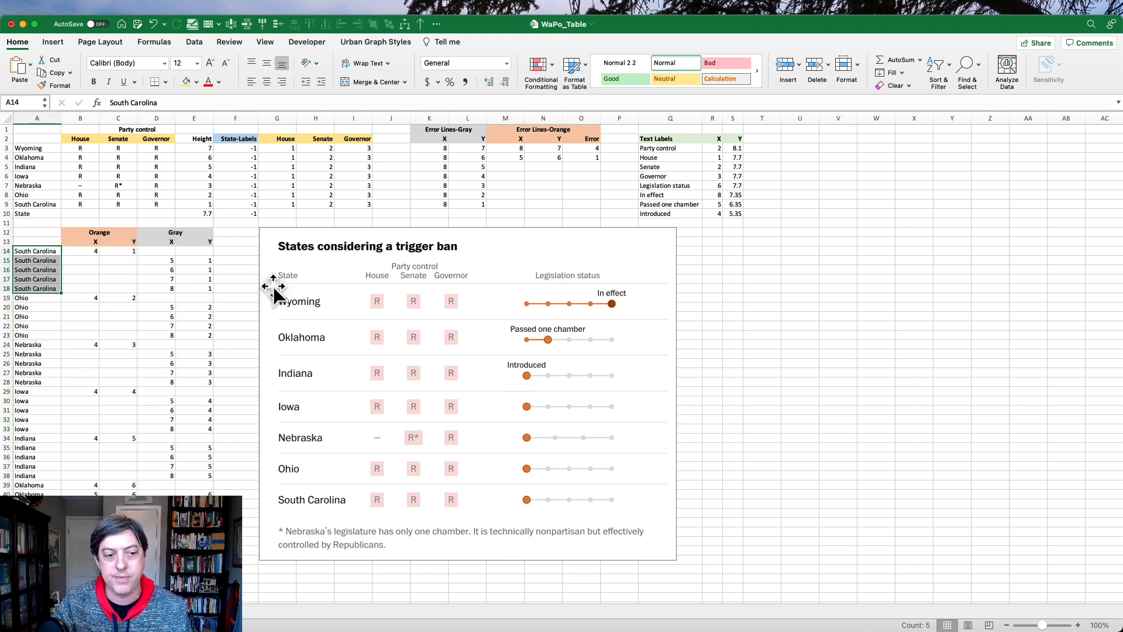
left_click_drag(92, 231, 117, 569)
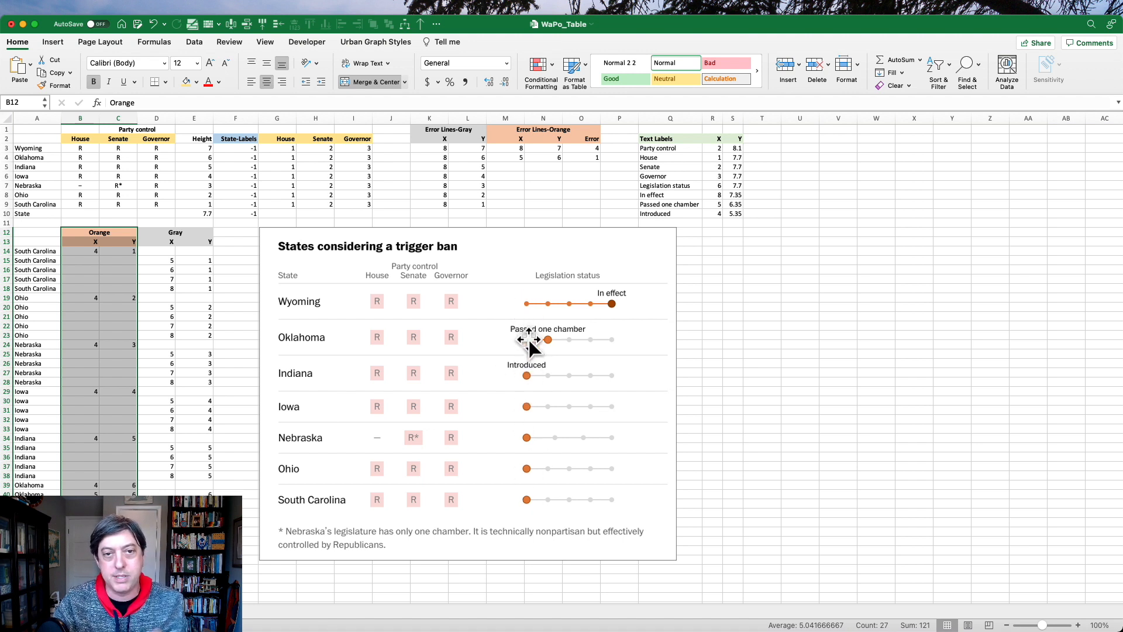
left_click(82, 242)
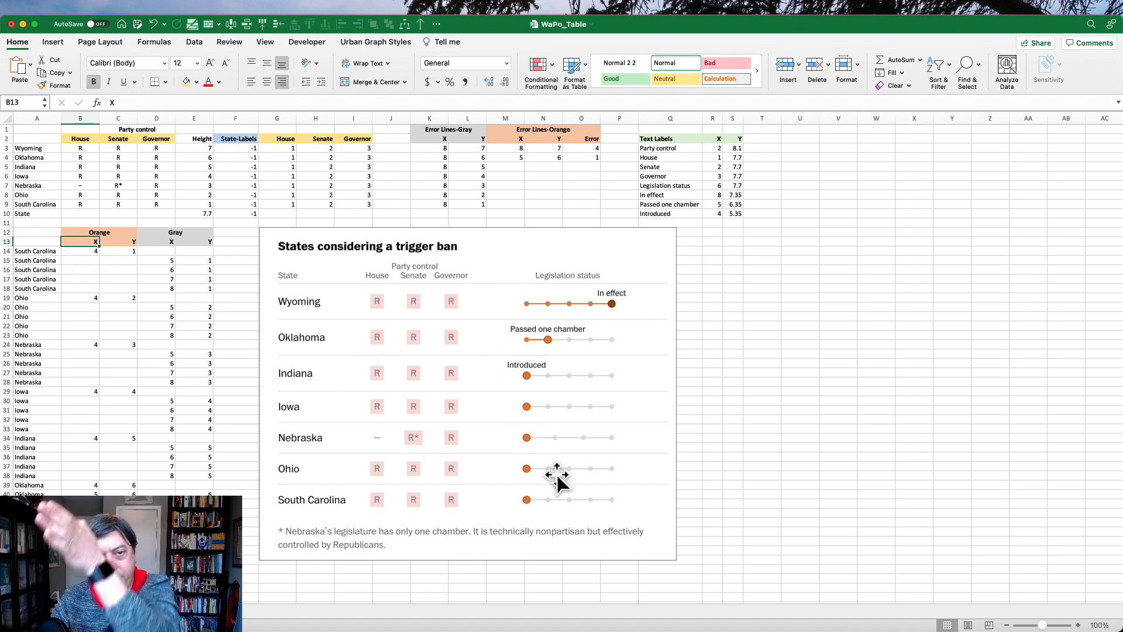
left_click(116, 251)
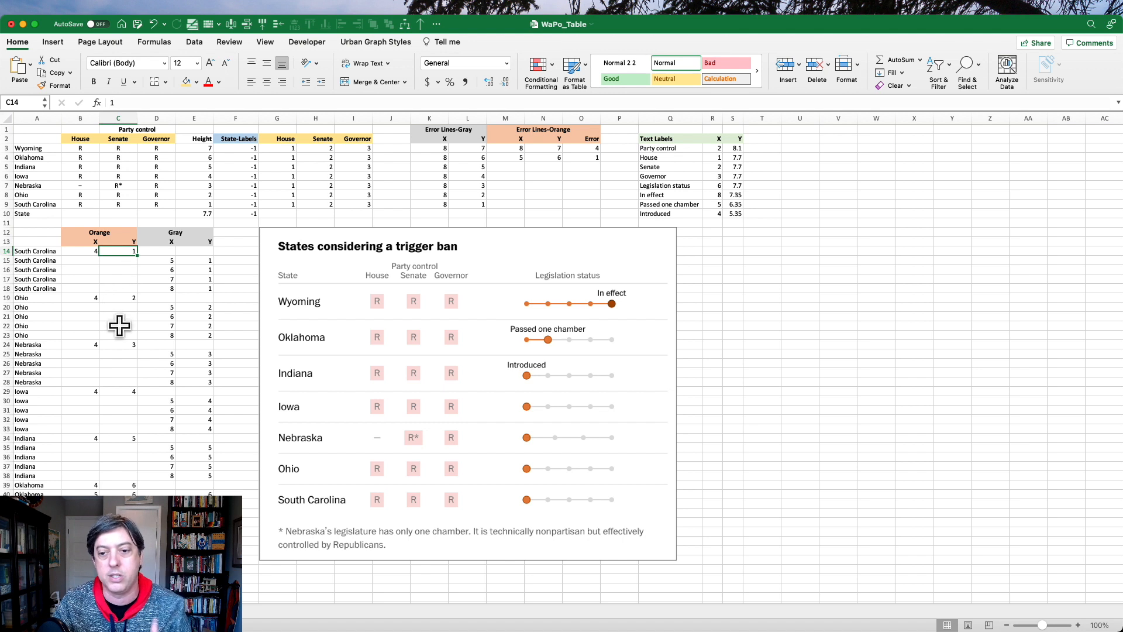
left_click_drag(165, 233, 206, 535)
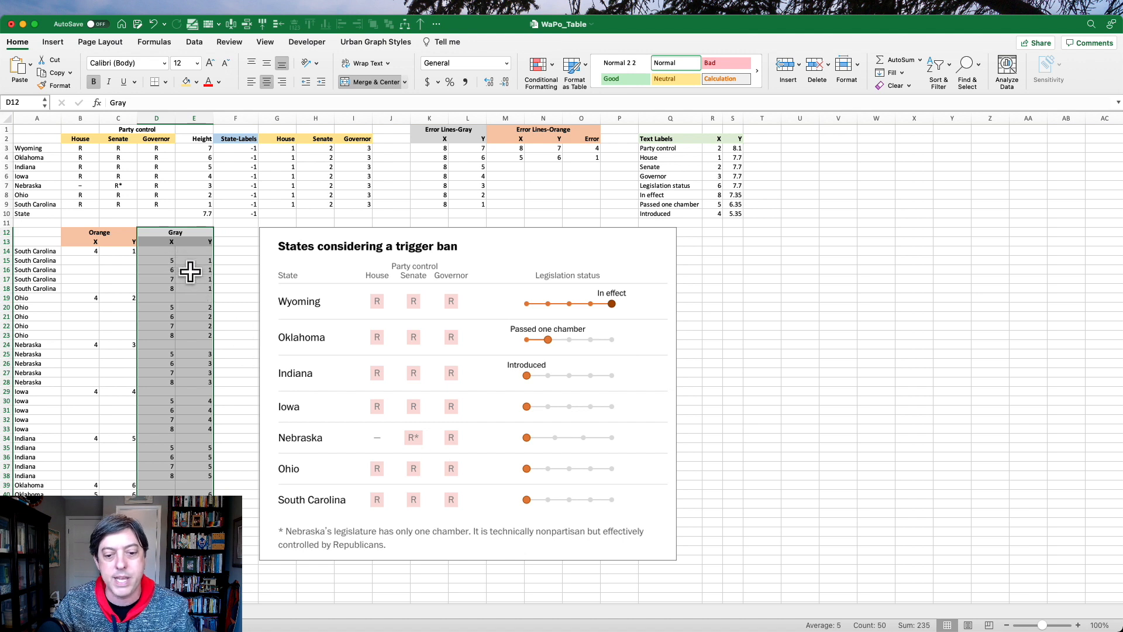
left_click_drag(37, 531, 197, 569)
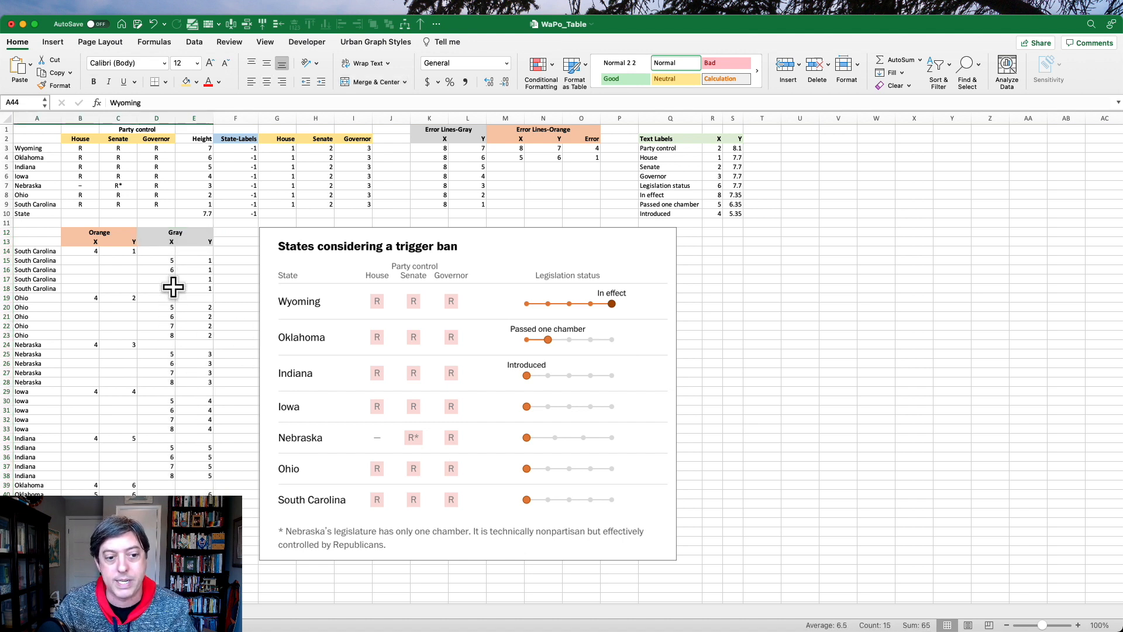
left_click_drag(171, 260, 199, 289)
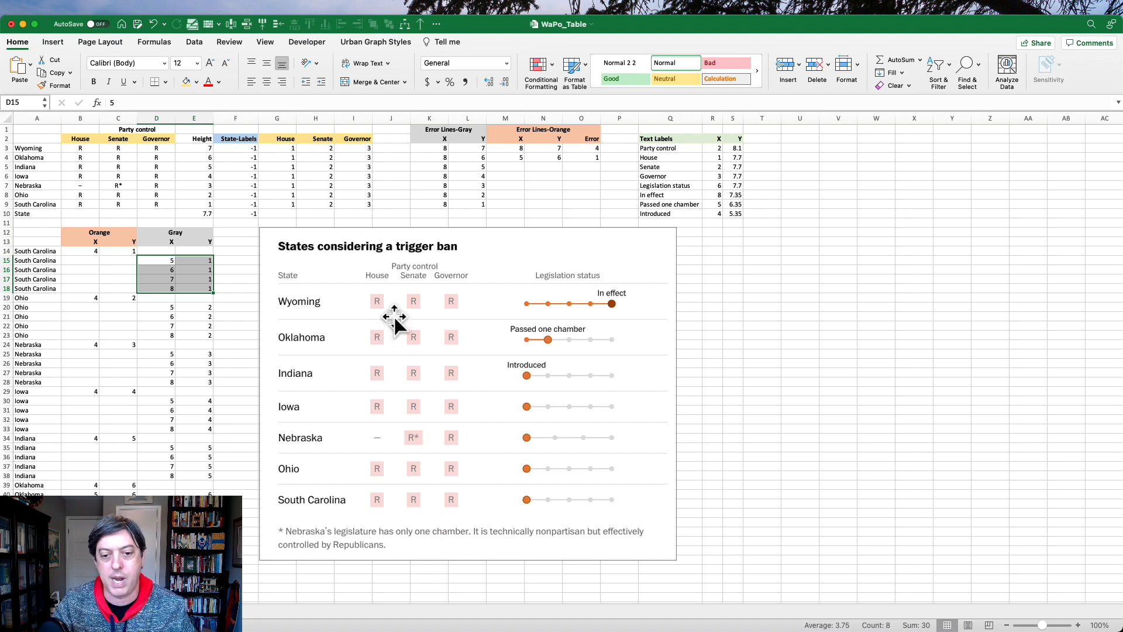
Review the party control, State-Labels, error line and Text Labels ranges against the matching parts of the reference picture
left_click_drag(285, 143, 361, 205)
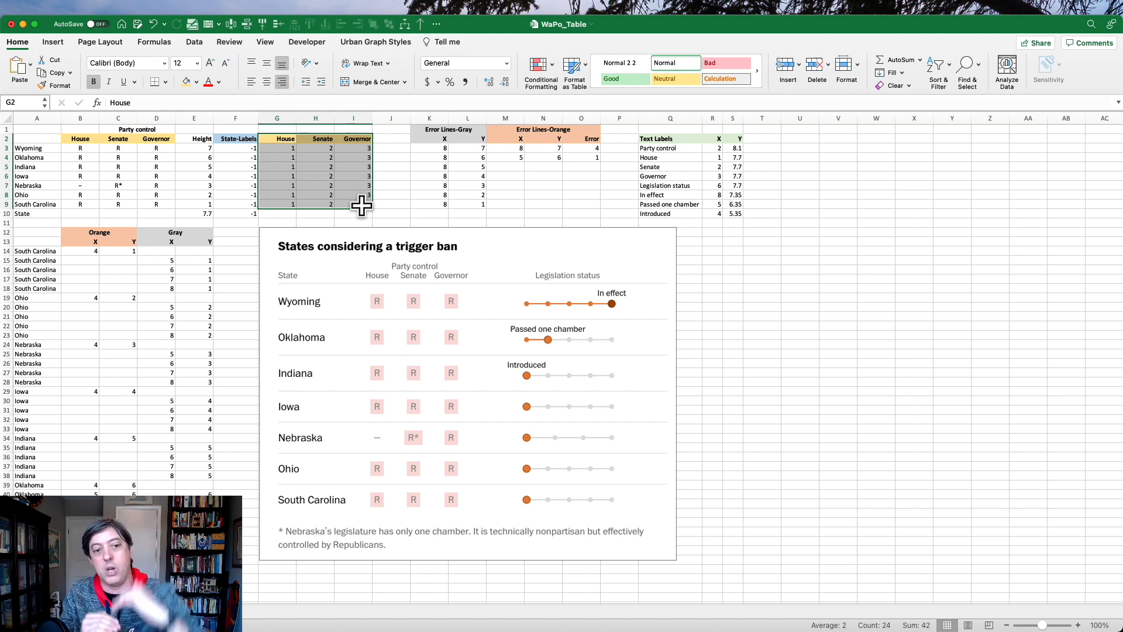
left_click_drag(80, 149, 146, 205)
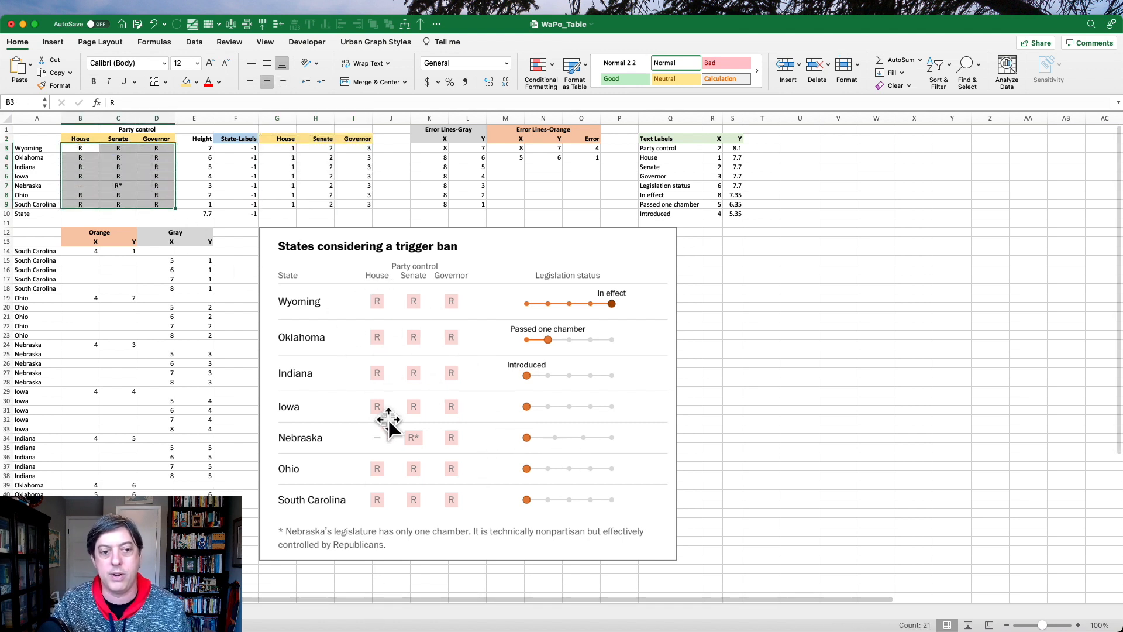
left_click_drag(235, 138, 240, 214)
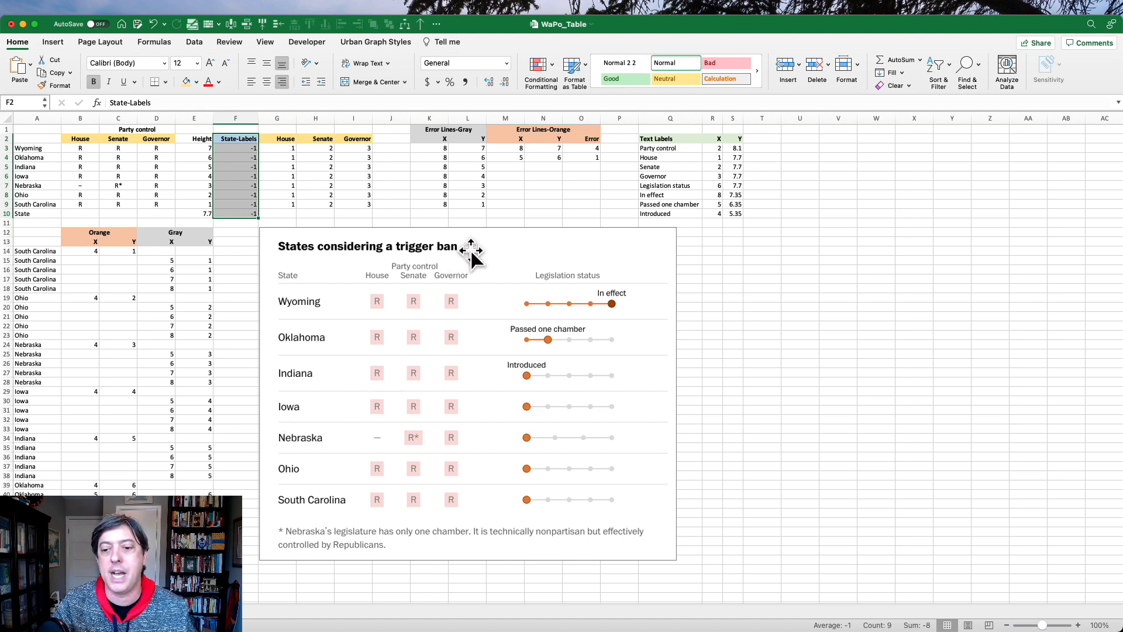
left_click_drag(439, 129, 576, 201)
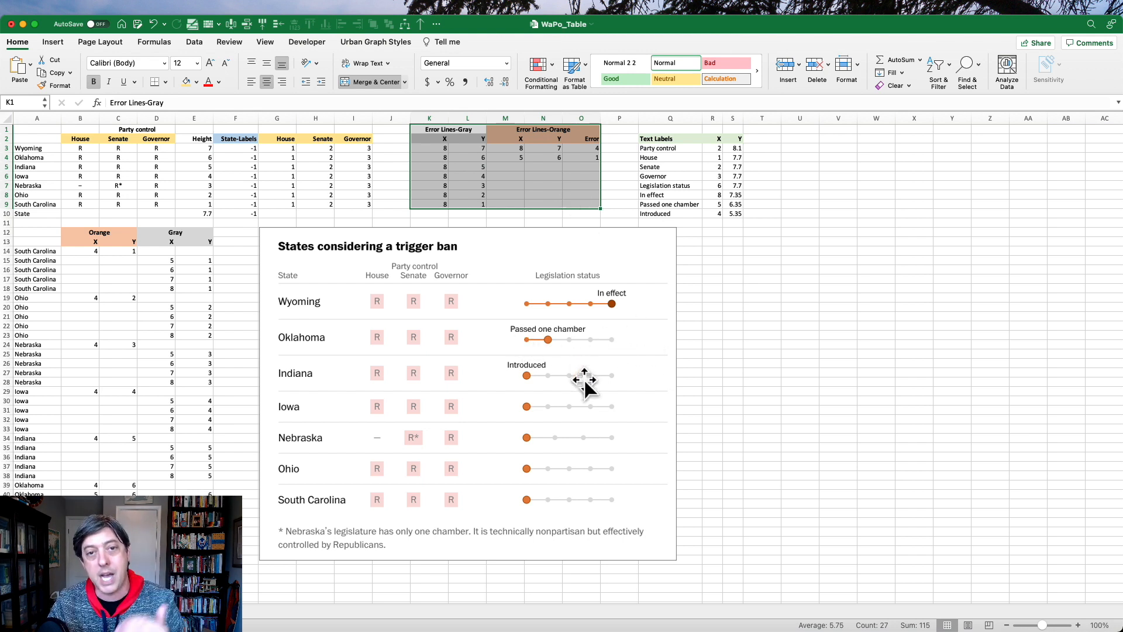
left_click_drag(657, 138, 730, 216)
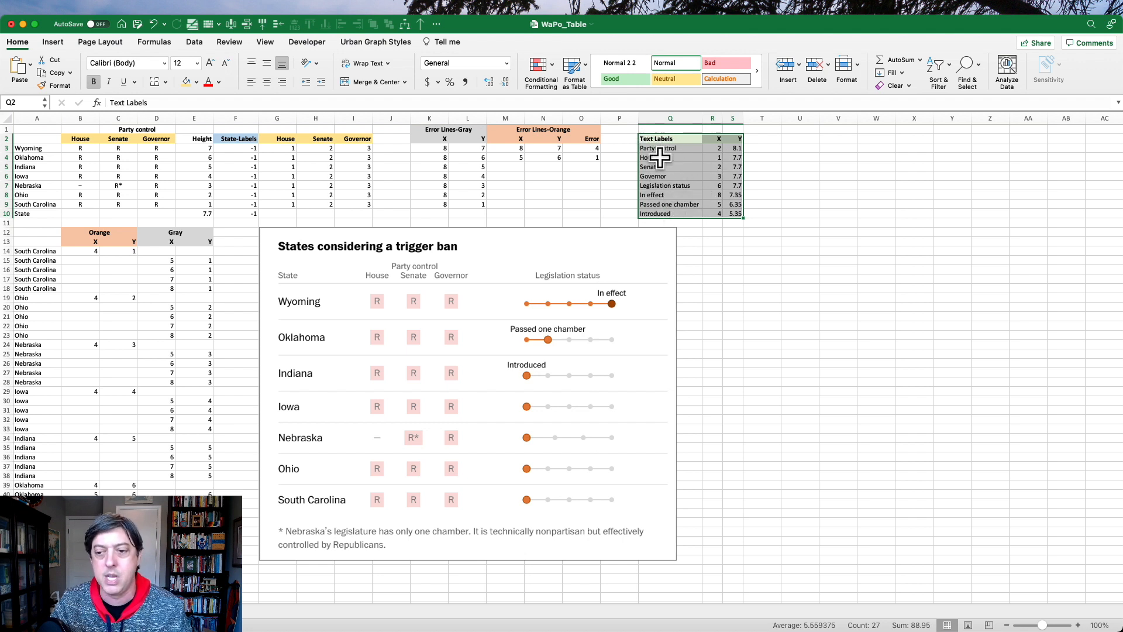
left_click_drag(653, 148, 657, 213)
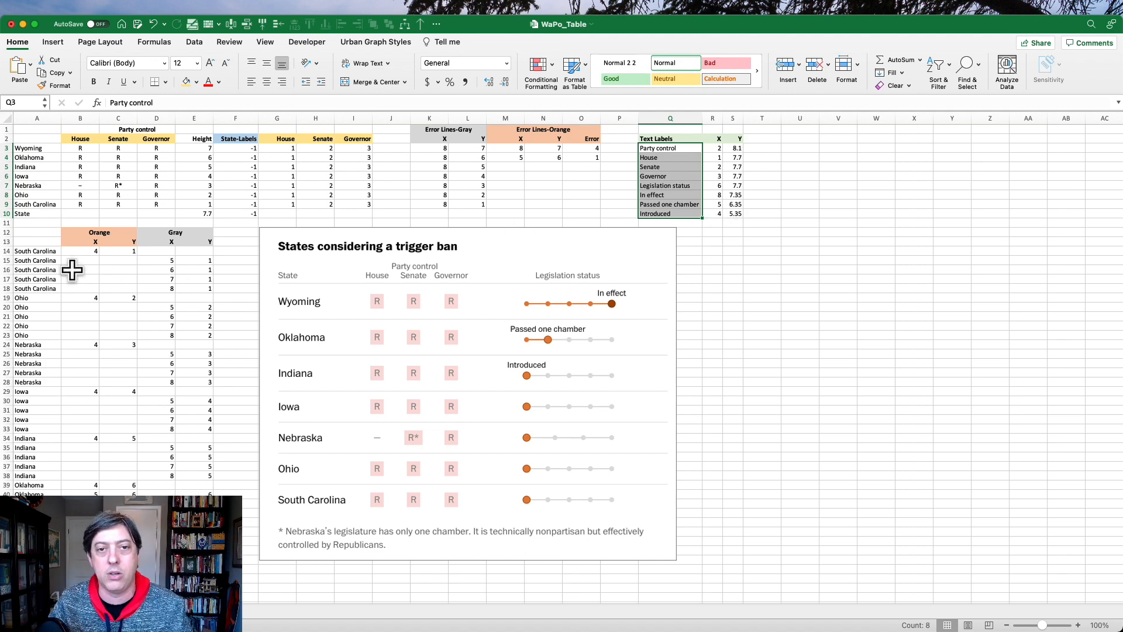
Insert a markers-only scatter chart from the Orange X and Y data in B13:C48
left_click_drag(70, 247, 118, 570)
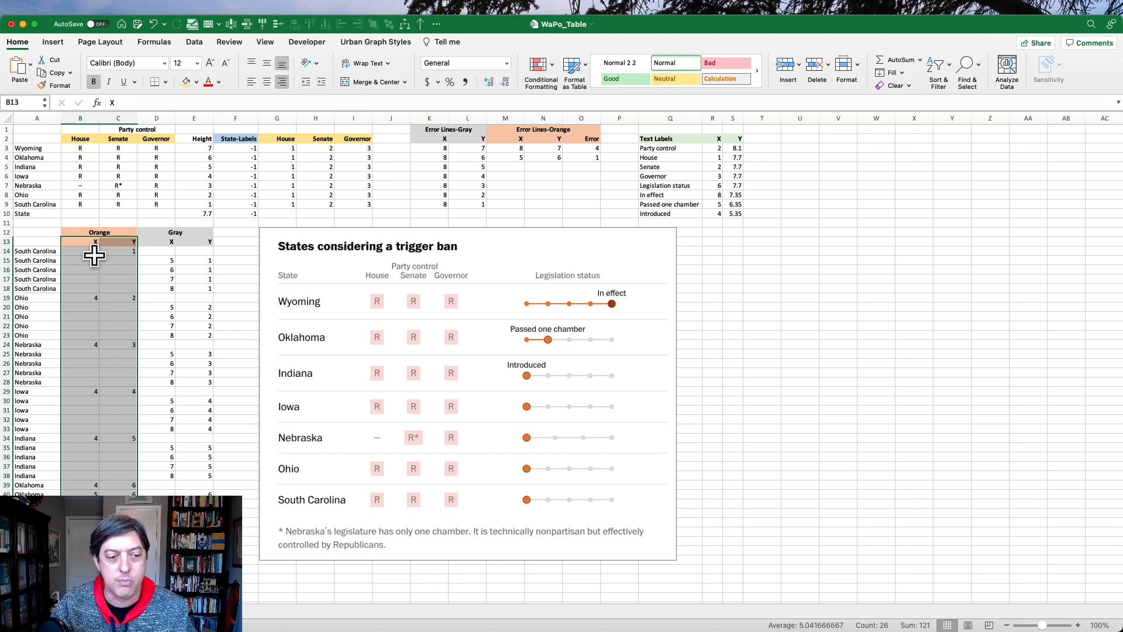
left_click(50, 42)
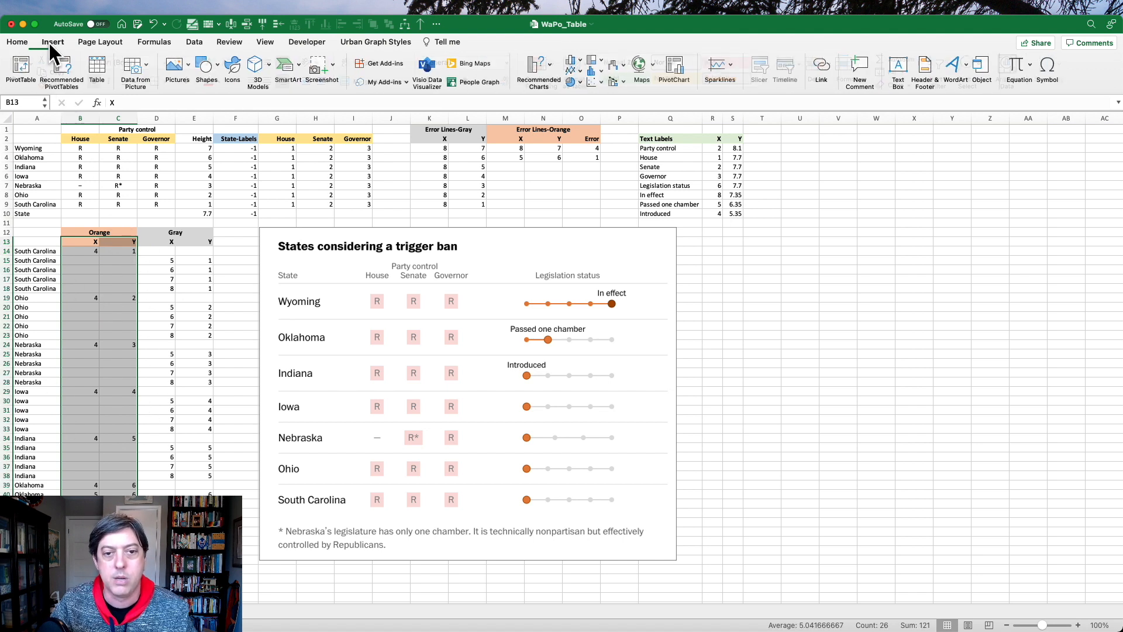
left_click(591, 80)
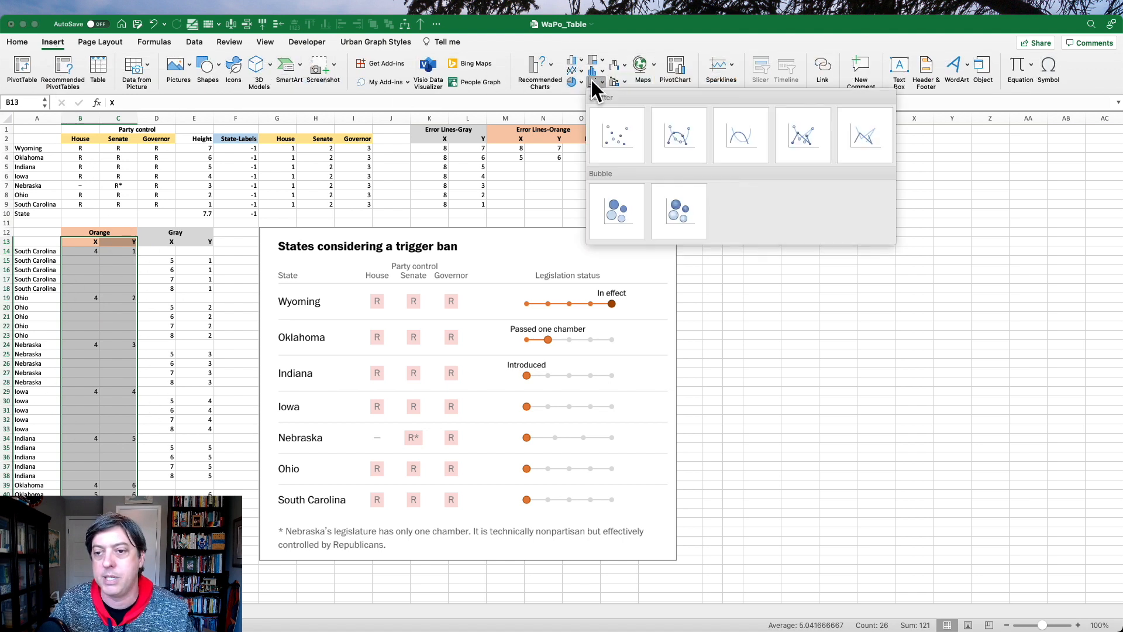
left_click(616, 125)
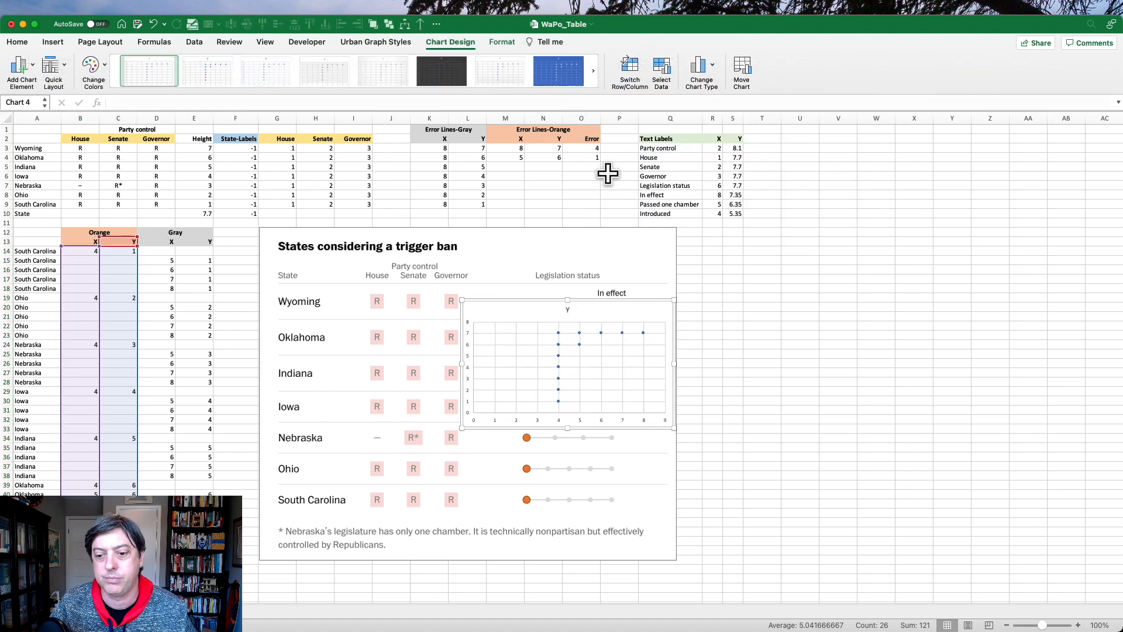
Enlarge the scatter chart and arrange it beside the coordinate table, with the reference picture moved to the right of it
left_click_drag(536, 302, 380, 234)
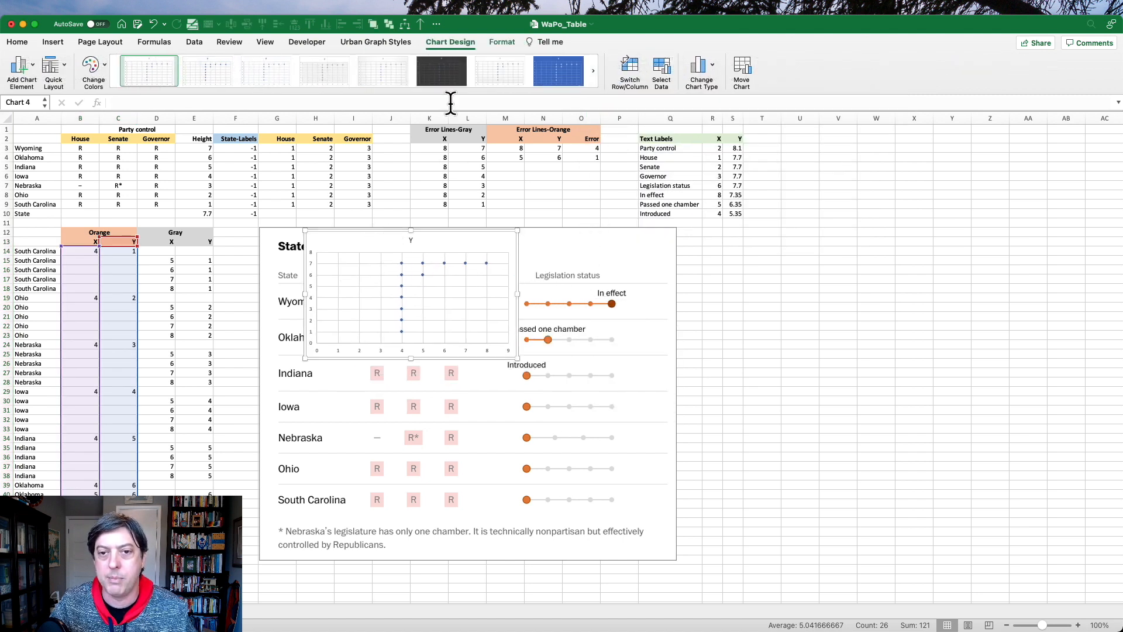
left_click(191, 24)
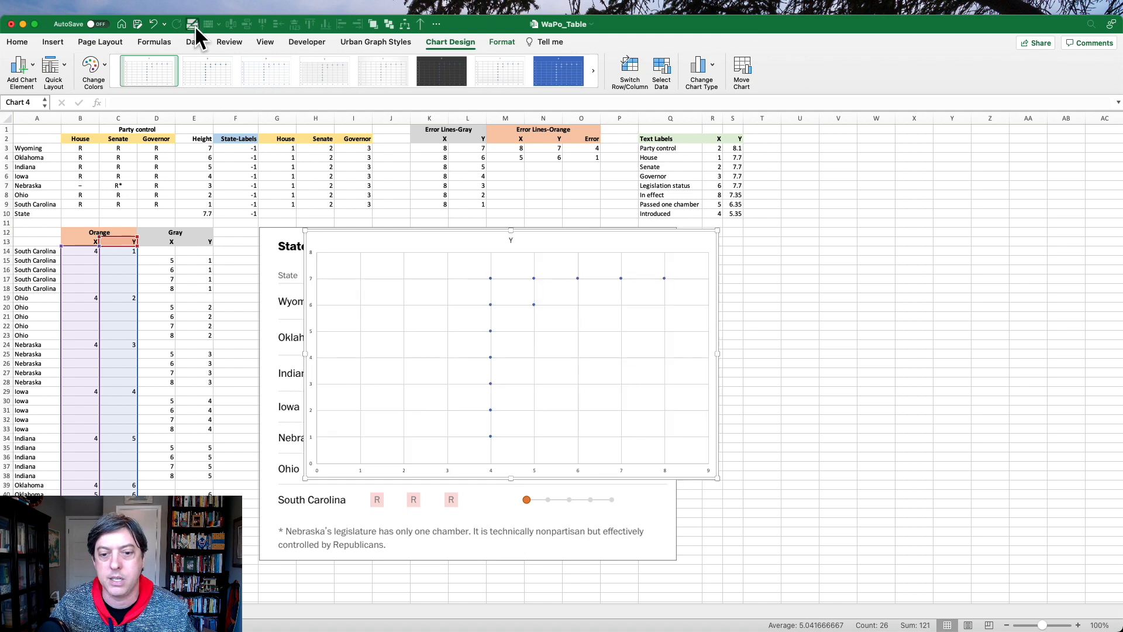
left_click_drag(535, 239, 379, 268)
left_click_drag(466, 233, 822, 237)
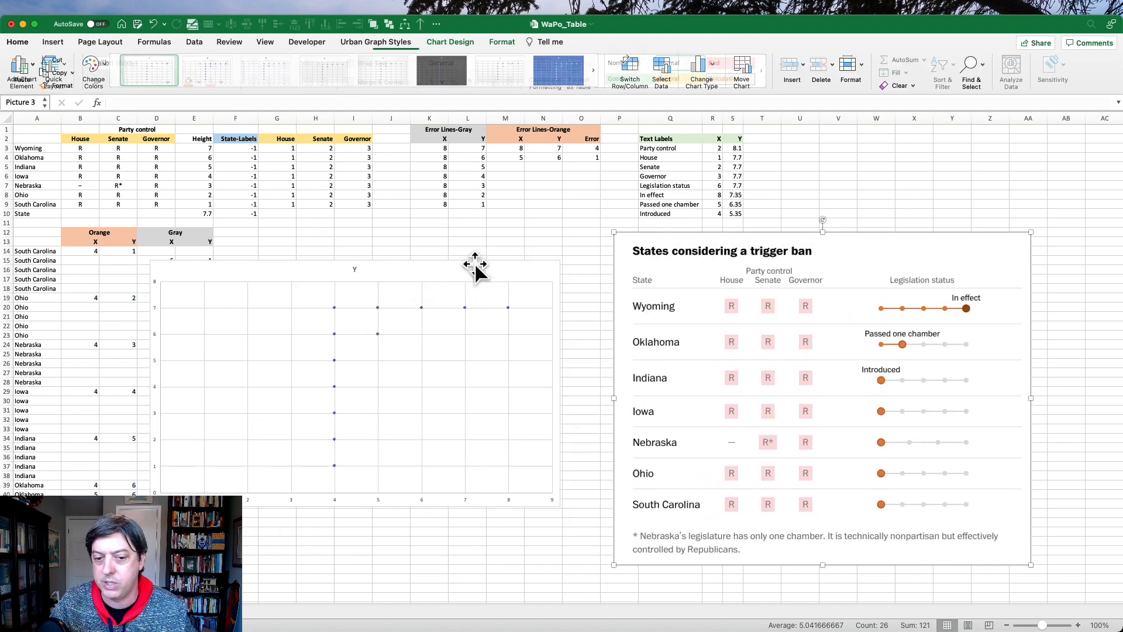
left_click_drag(476, 265, 533, 234)
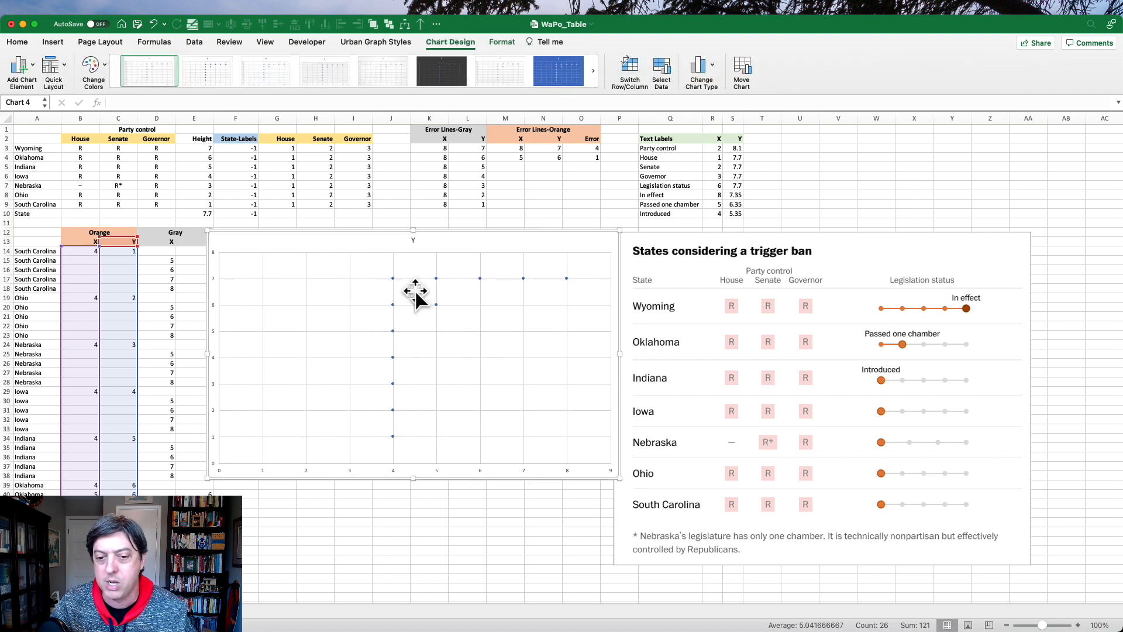
Edit the chart's data source so the existing series takes its name from the Orange header in B12
right_click(451, 321)
left_click(477, 387)
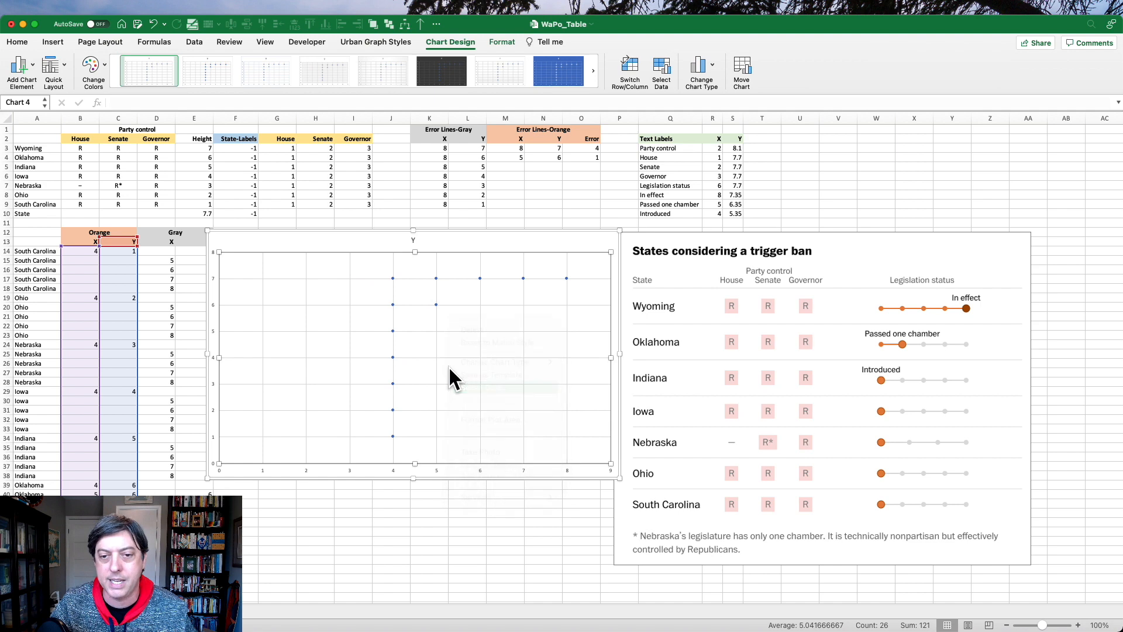
left_click(658, 192)
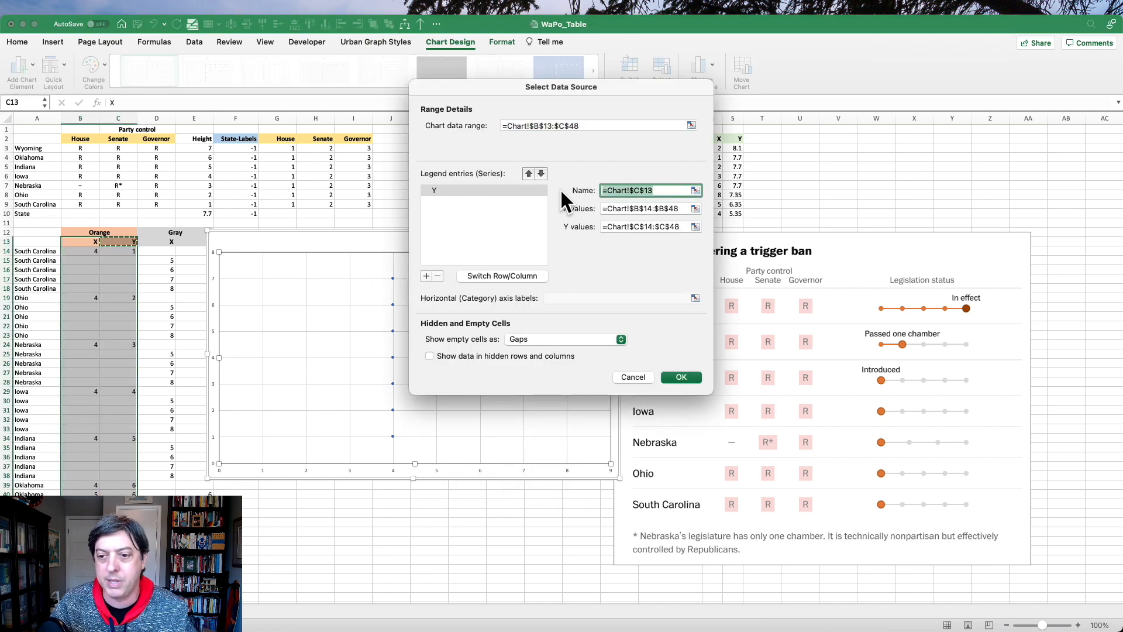
left_click(117, 233)
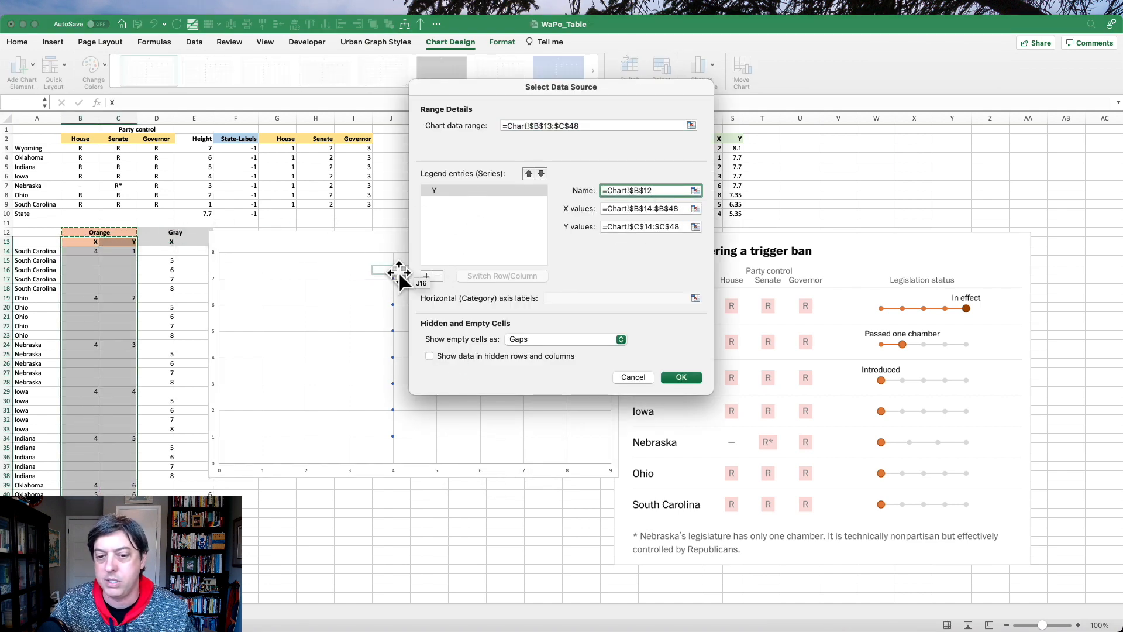
Add a series named from the Gray header in D12, with X values D14:D48 and Y values E14:E48
left_click(426, 276)
left_click(176, 233)
left_click(649, 209)
left_click_drag(168, 252, 281, 512)
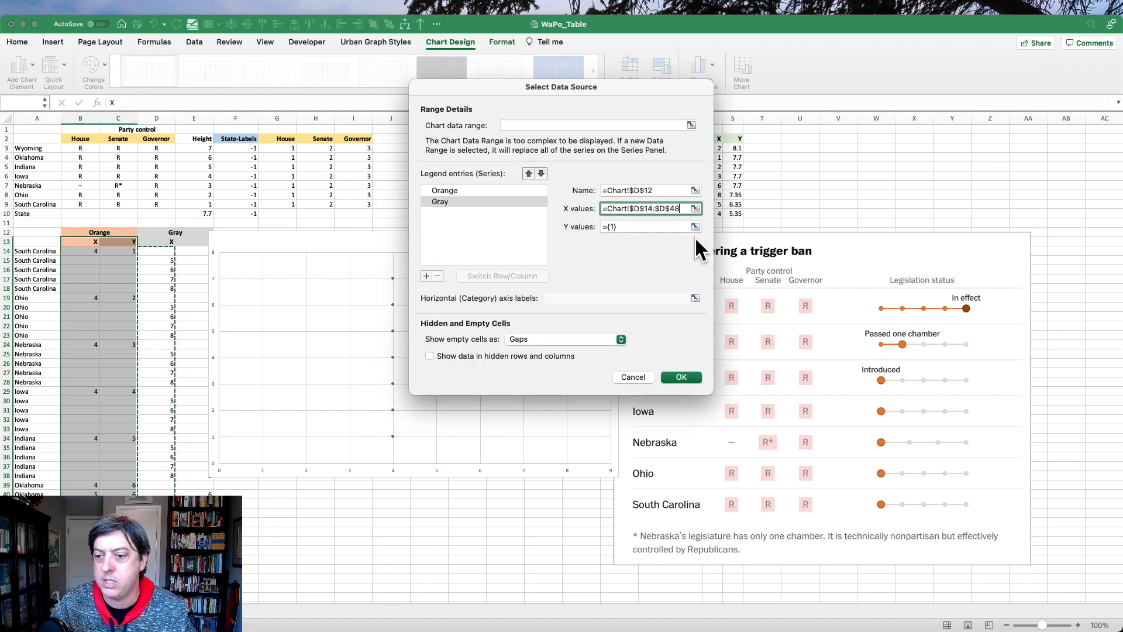
left_click(695, 226)
left_click_drag(182, 251, 245, 563)
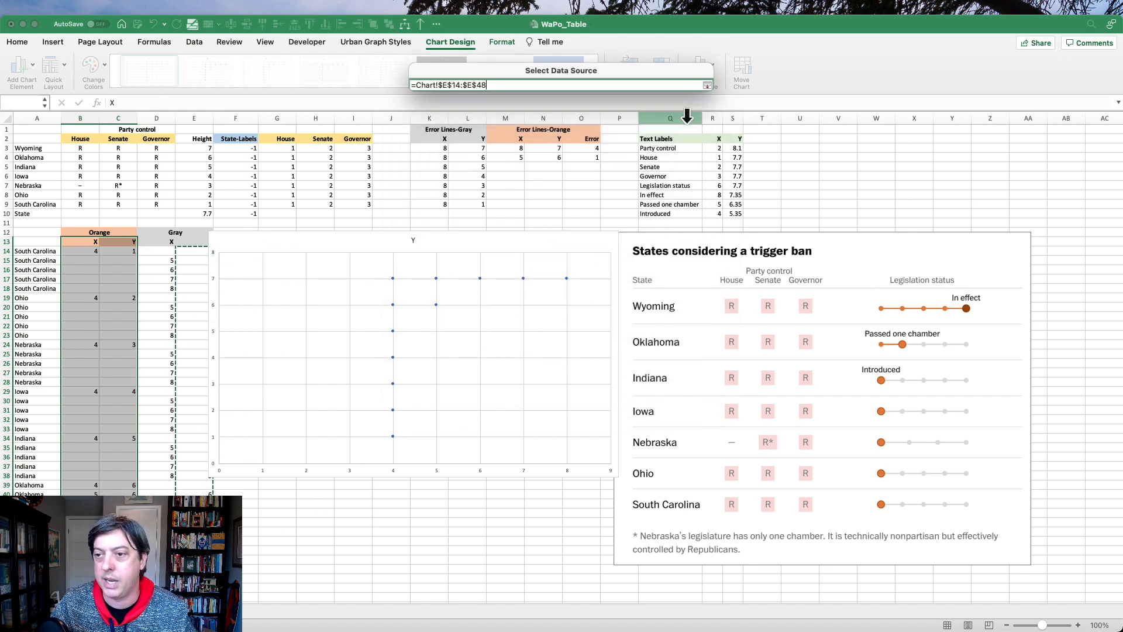
left_click(707, 84)
left_click(682, 376)
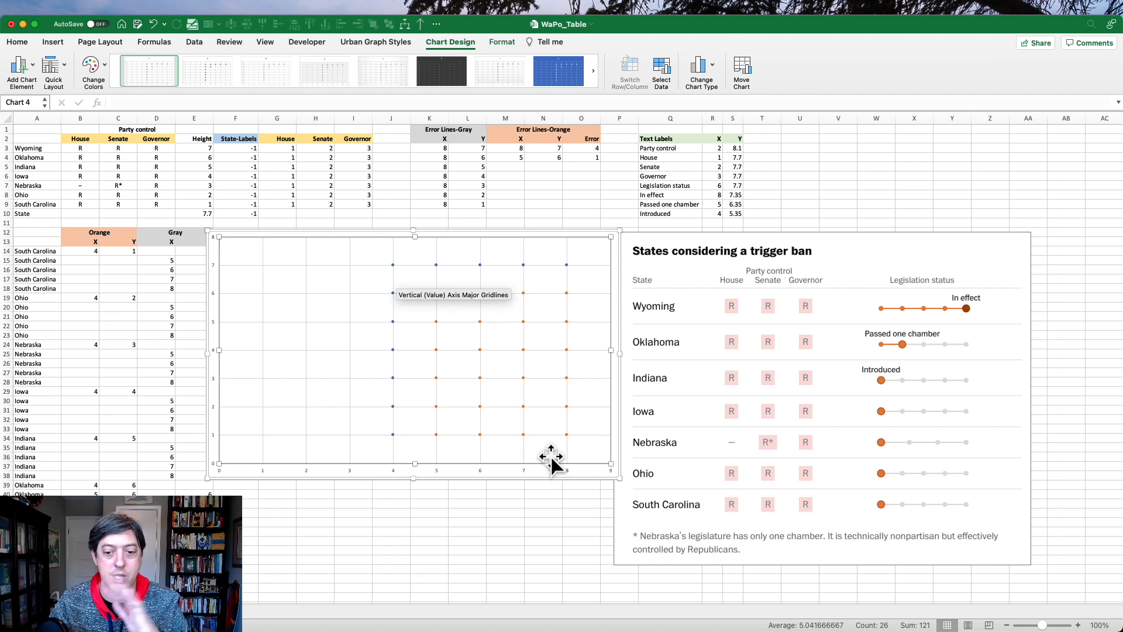
Add a new series to the chart's data source, named from the House header in G2
right_click(325, 306)
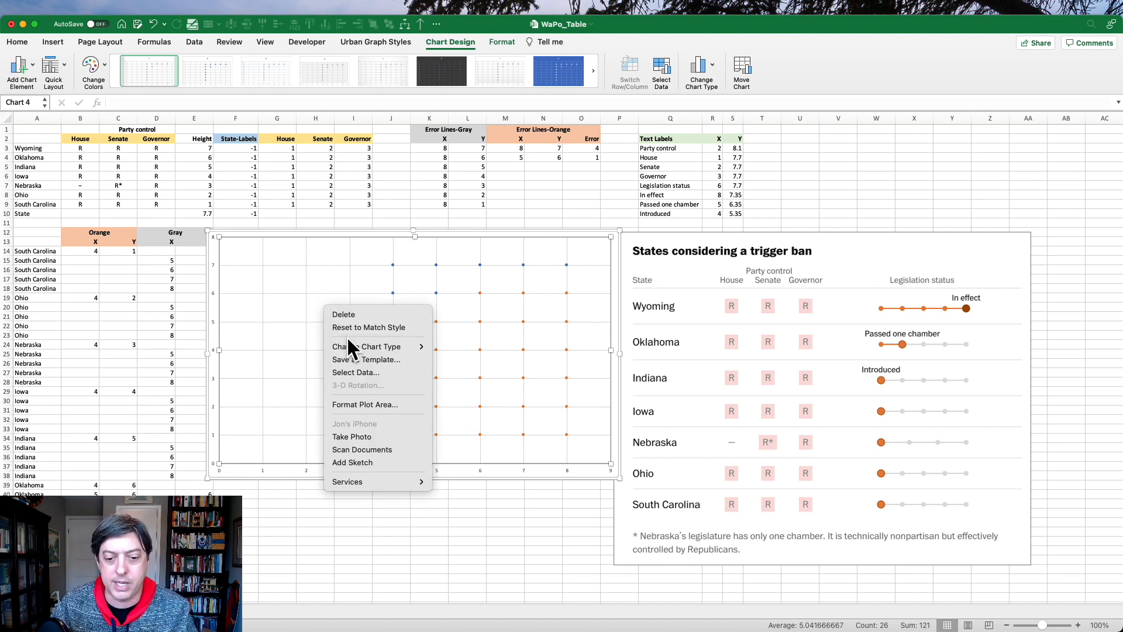
left_click(356, 372)
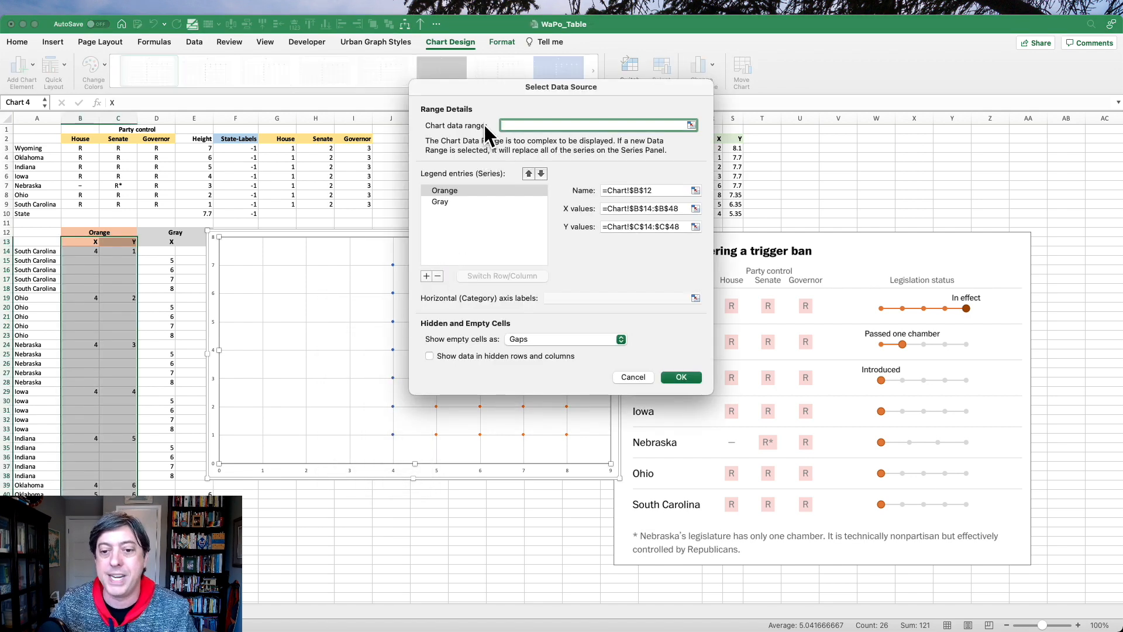
left_click_drag(482, 88, 581, 105)
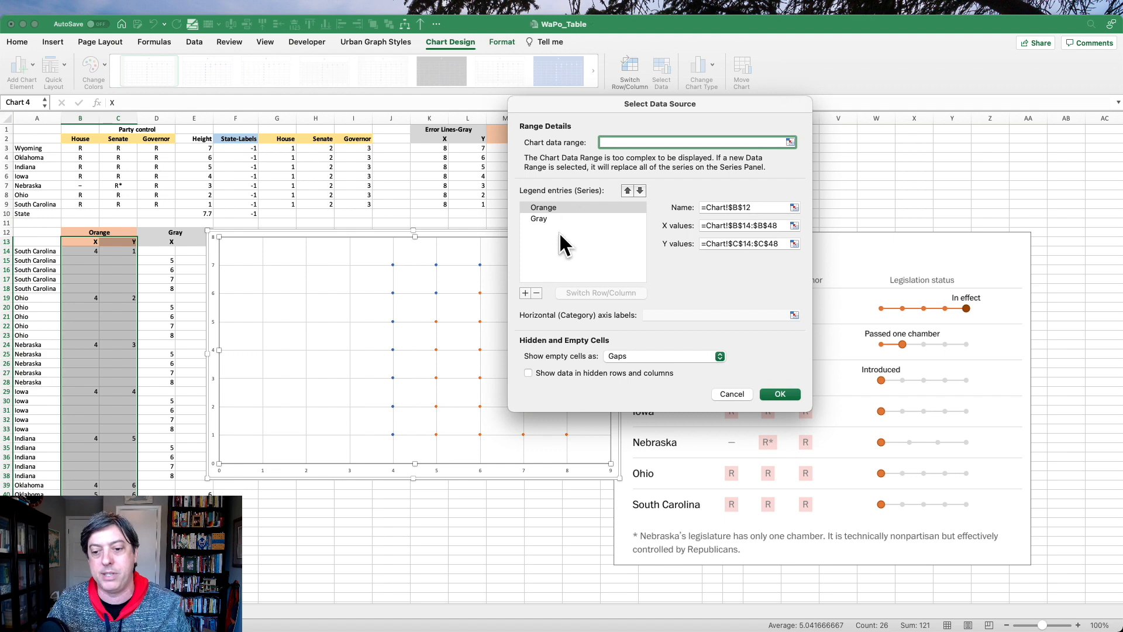
left_click(525, 292)
left_click(719, 206)
left_click_drag(287, 148, 286, 204)
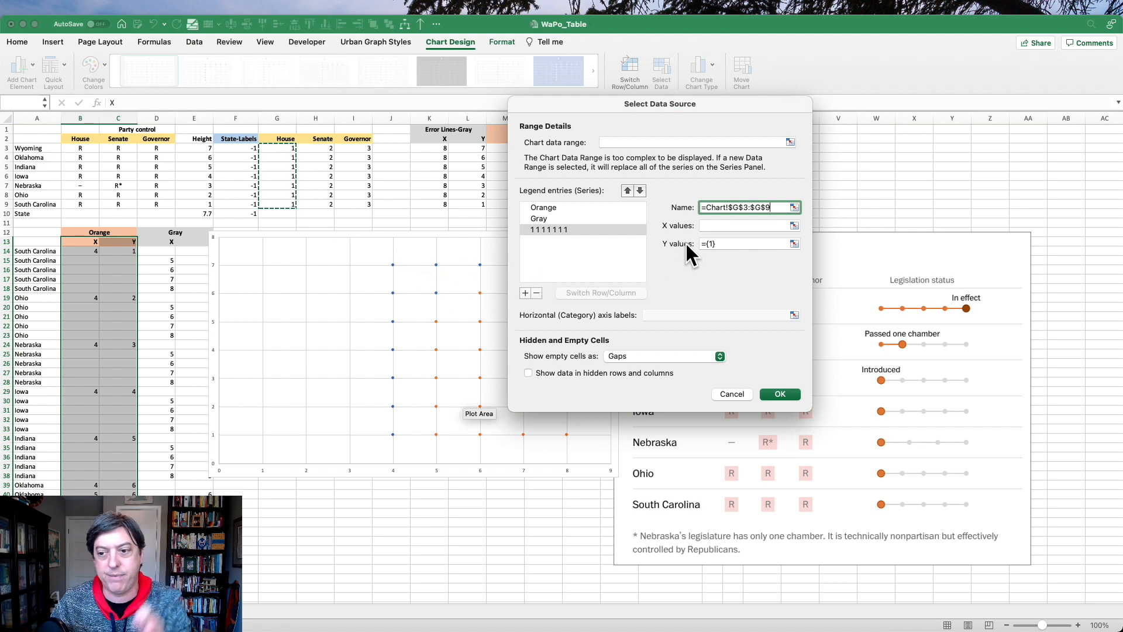
left_click_drag(778, 207, 665, 202)
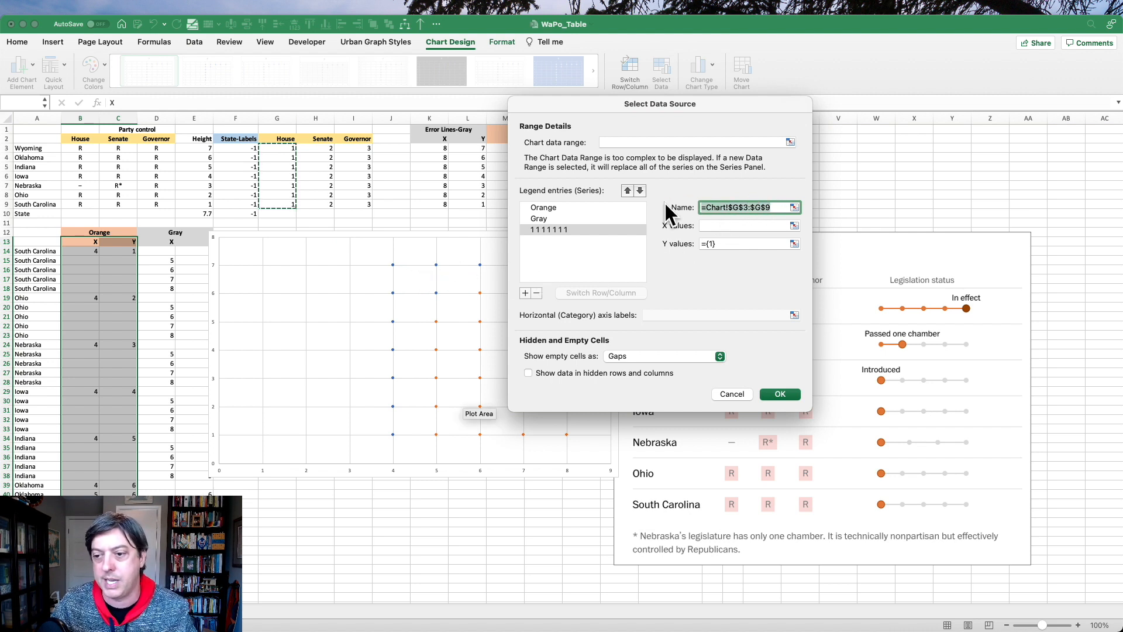
key("BackSpace")
left_click(284, 139)
Give the House series X values G3:G9 and Y values from the Height column, E3:E9
left_click(711, 226)
left_click_drag(282, 148, 293, 202)
left_click(695, 244)
key("BackSpace")
left_click(204, 150)
left_click_drag(204, 150, 205, 204)
Add a series named from the Senate header in H2, with X values H3:H9 and the House series' Y range E3:E9
left_click_drag(777, 240, 683, 242)
key("super+c")
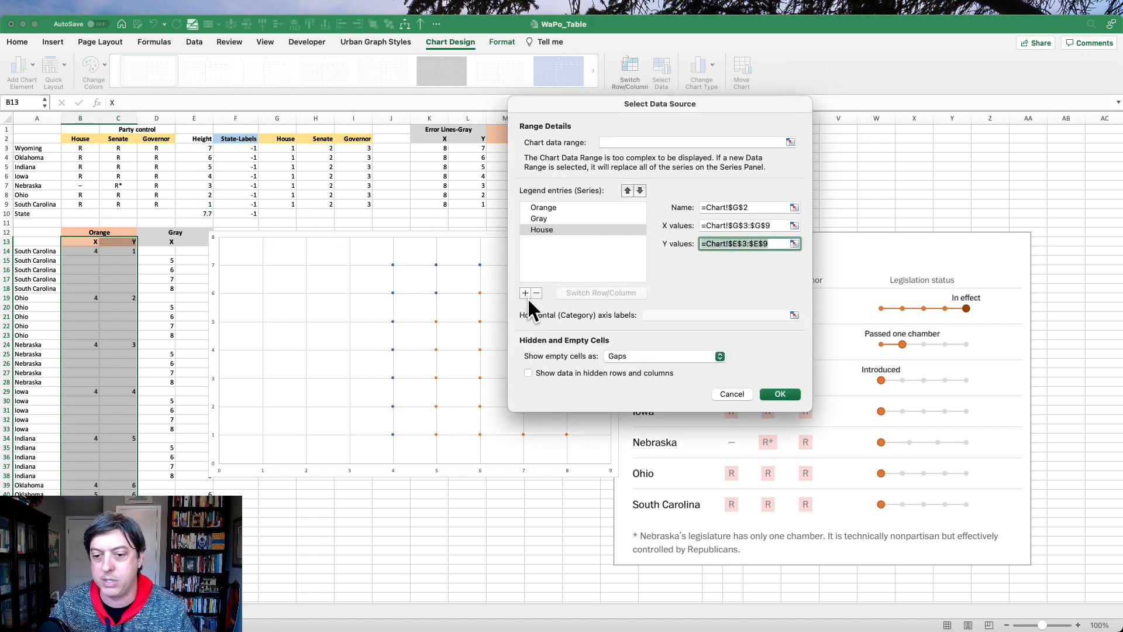
left_click(525, 292)
left_click(711, 207)
left_click(329, 139)
left_click(710, 226)
left_click_drag(326, 151, 326, 202)
left_click(722, 245)
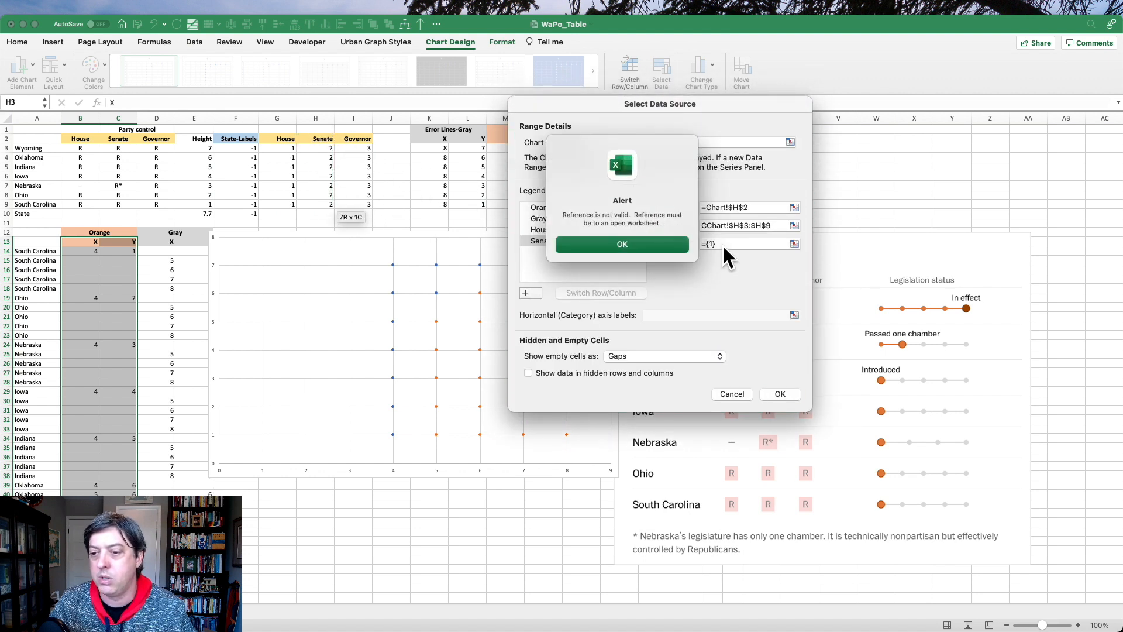
left_click(646, 247)
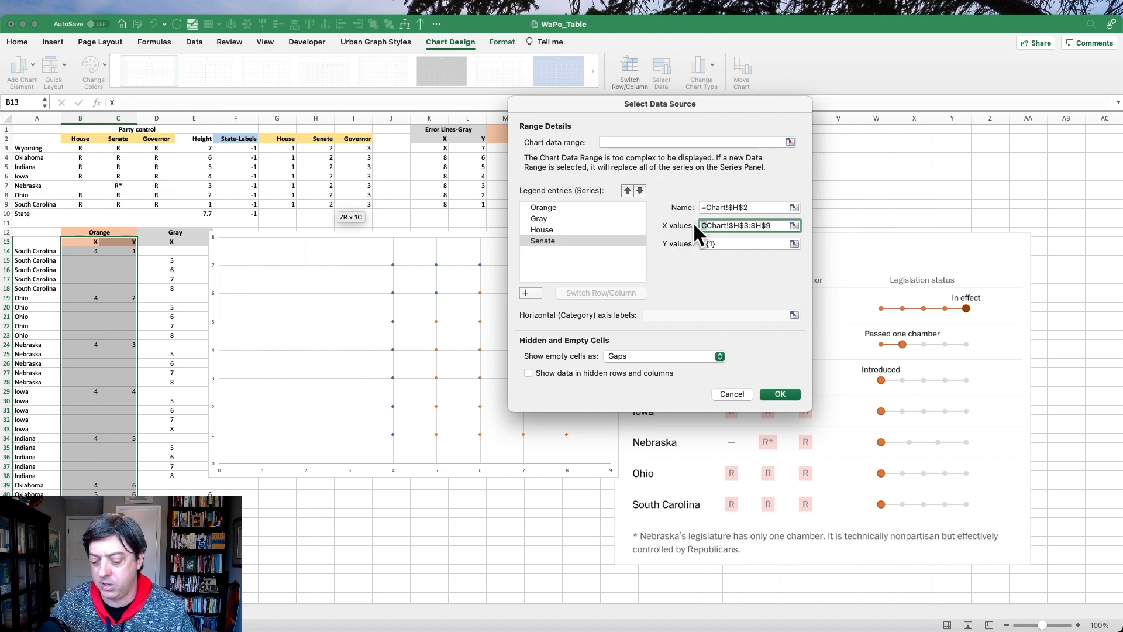
left_click(724, 243)
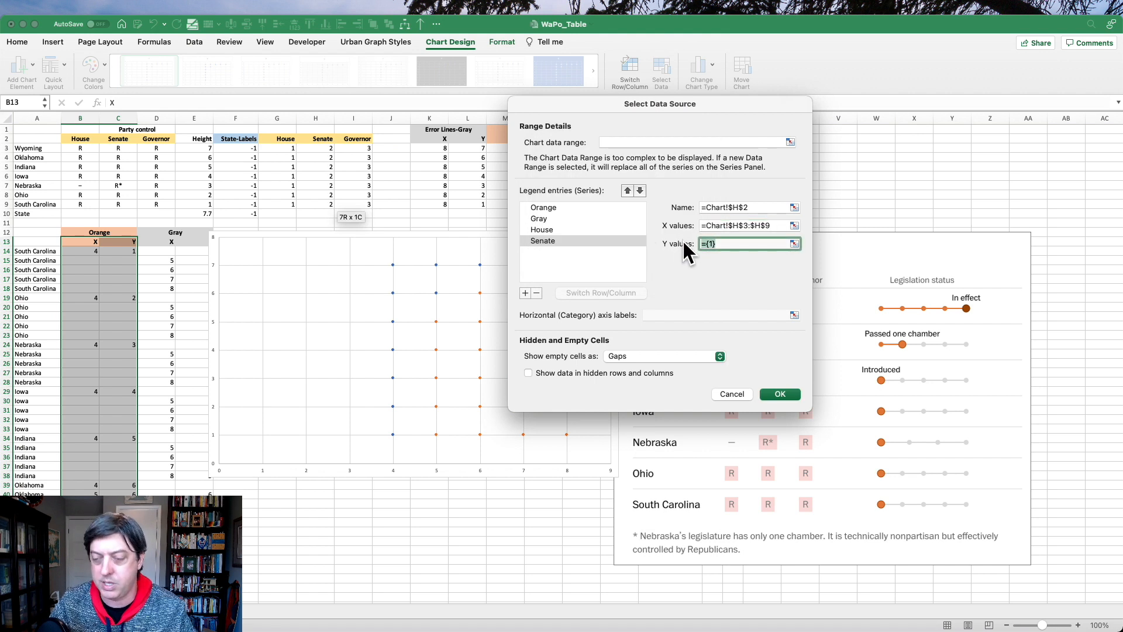
key("super+v")
Add a series named from the Governor header in I2, with X values I3:I9 and Y values E3:E9, and apply the data changes
left_click(525, 293)
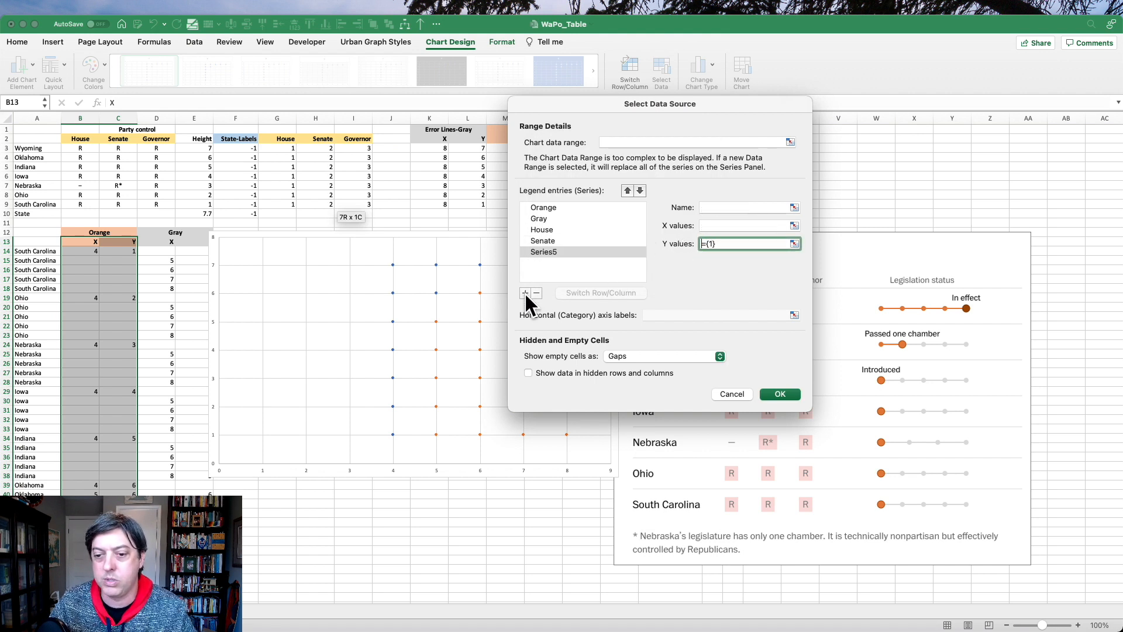
left_click(723, 208)
left_click(357, 135)
left_click(746, 226)
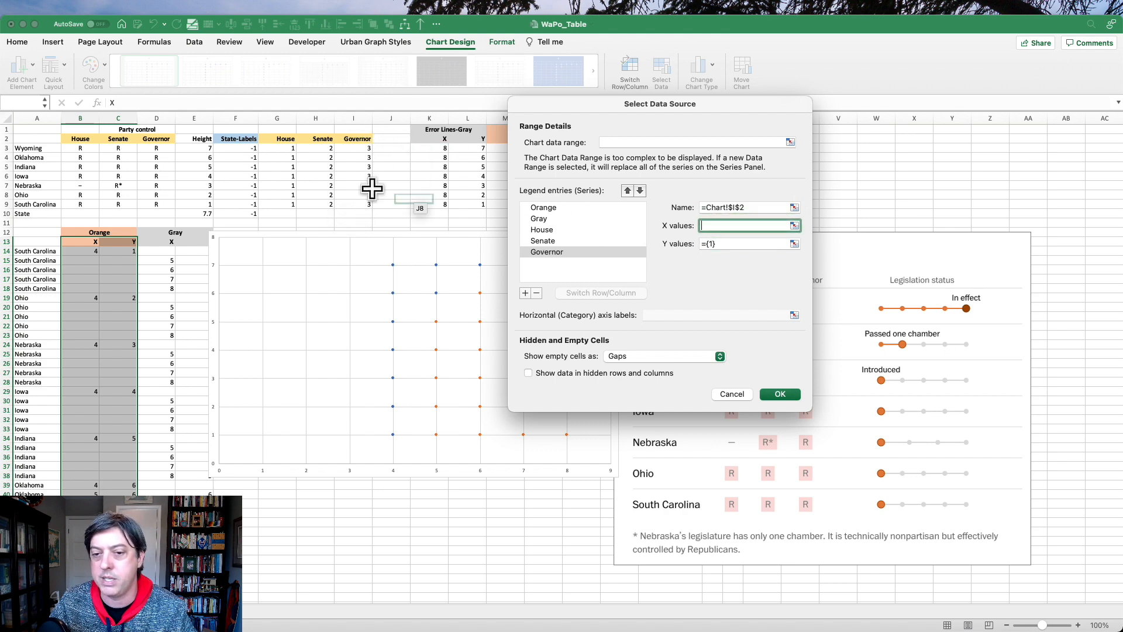
left_click_drag(363, 149, 359, 213)
left_click(664, 249)
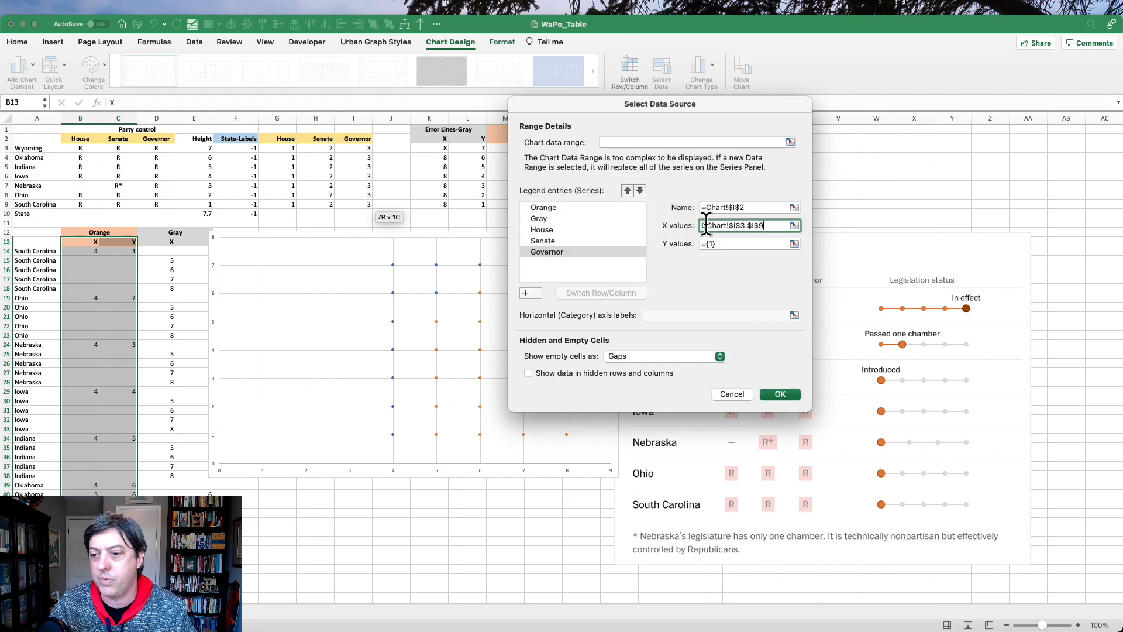
type("=")
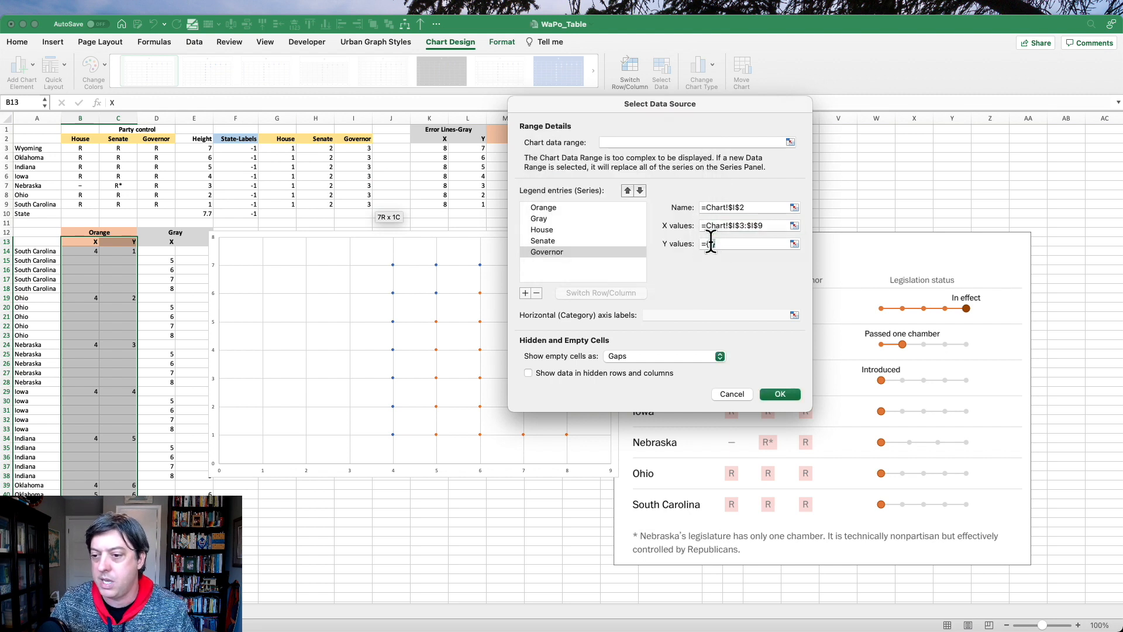
key("super+v")
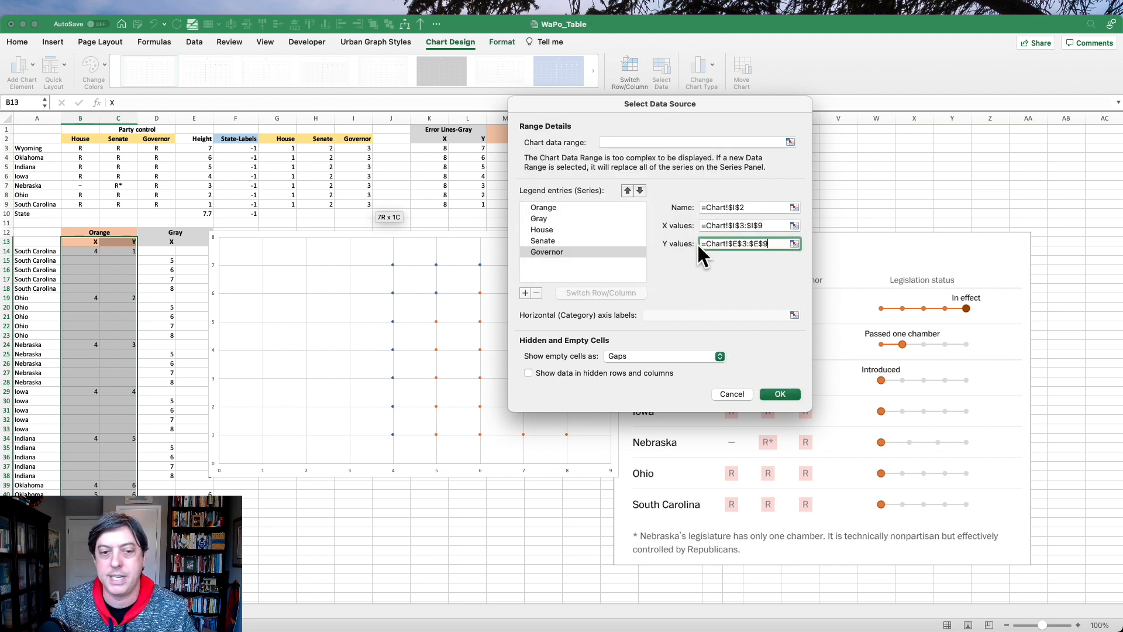
left_click(774, 391)
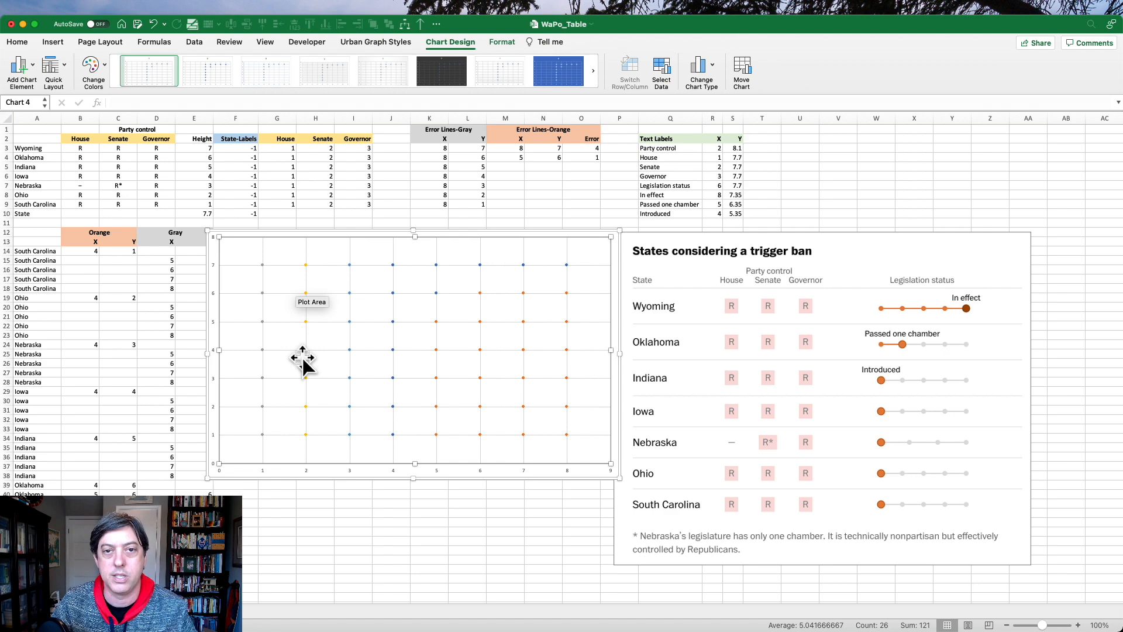
Add a series named from the State-Labels header in F2, with X values F3:F10 and Y values E3:E10
right_click(370, 253)
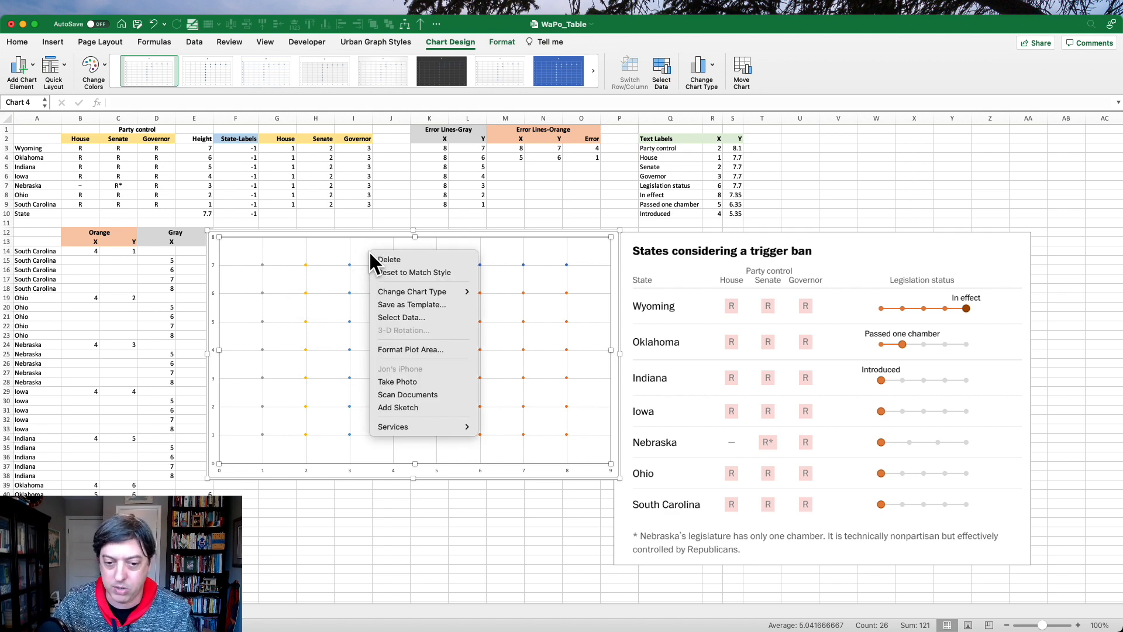
left_click(410, 315)
left_click_drag(534, 99, 603, 135)
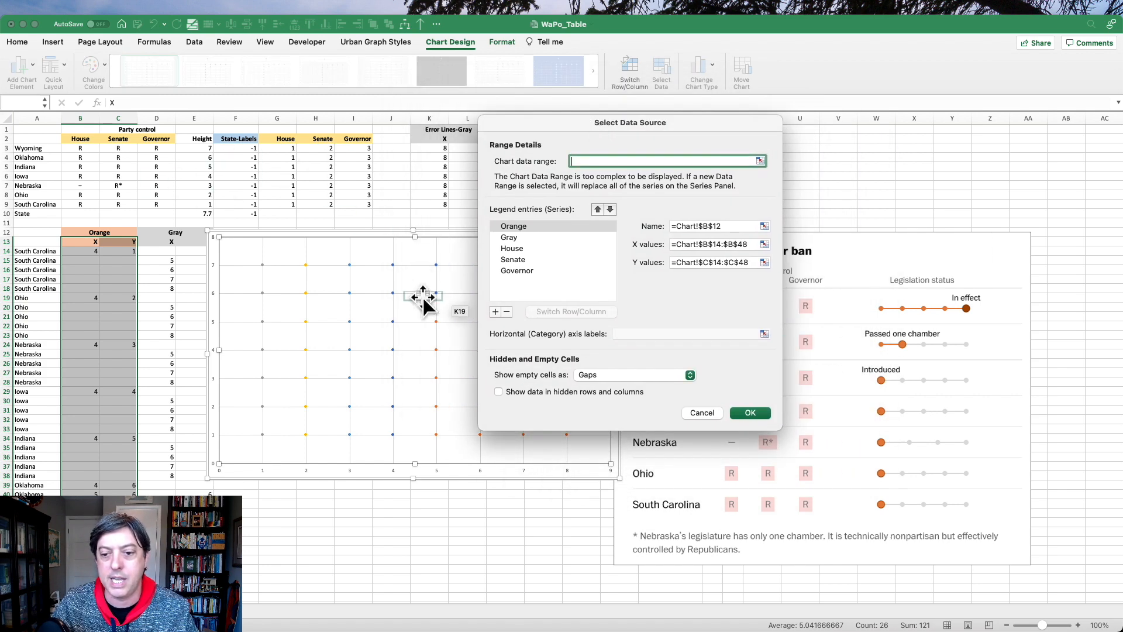
left_click(495, 312)
left_click(696, 226)
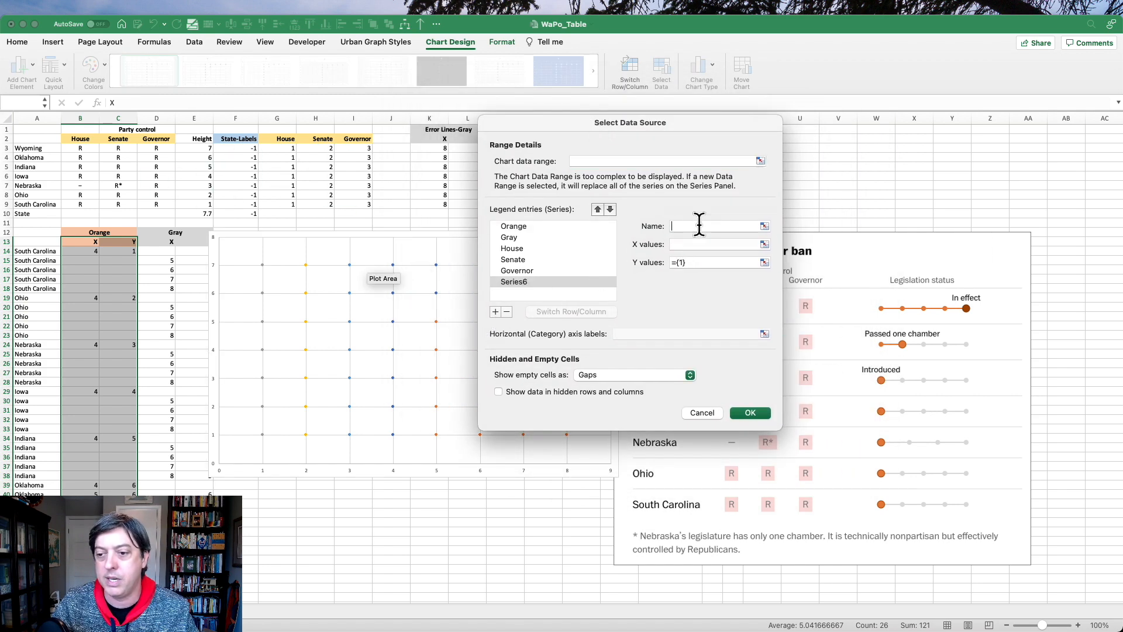
left_click(244, 142)
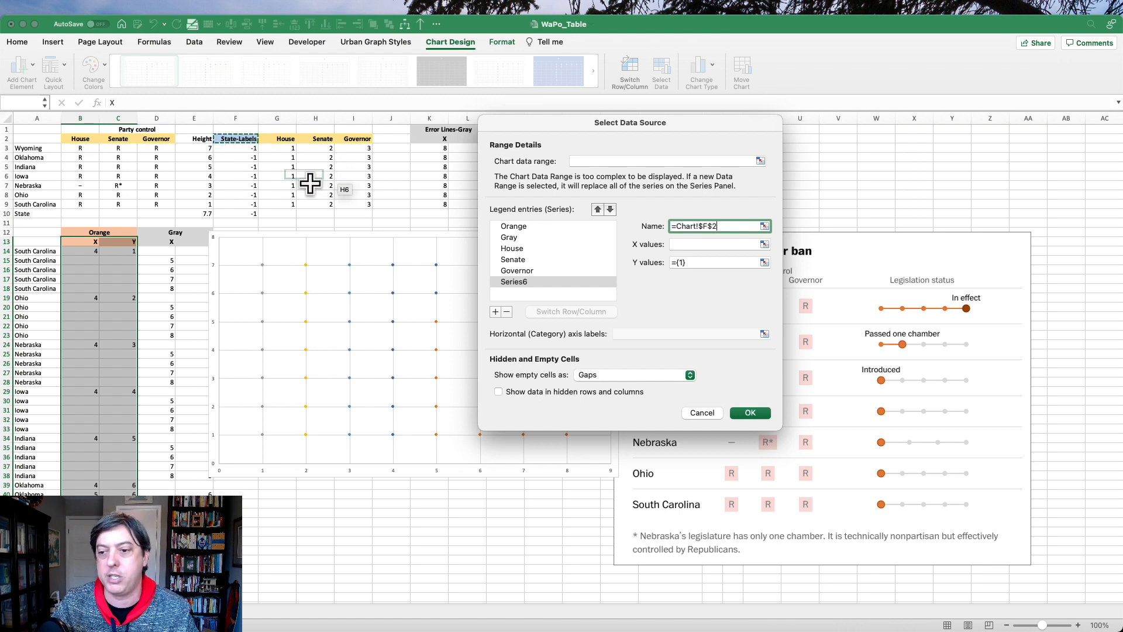
left_click(689, 243)
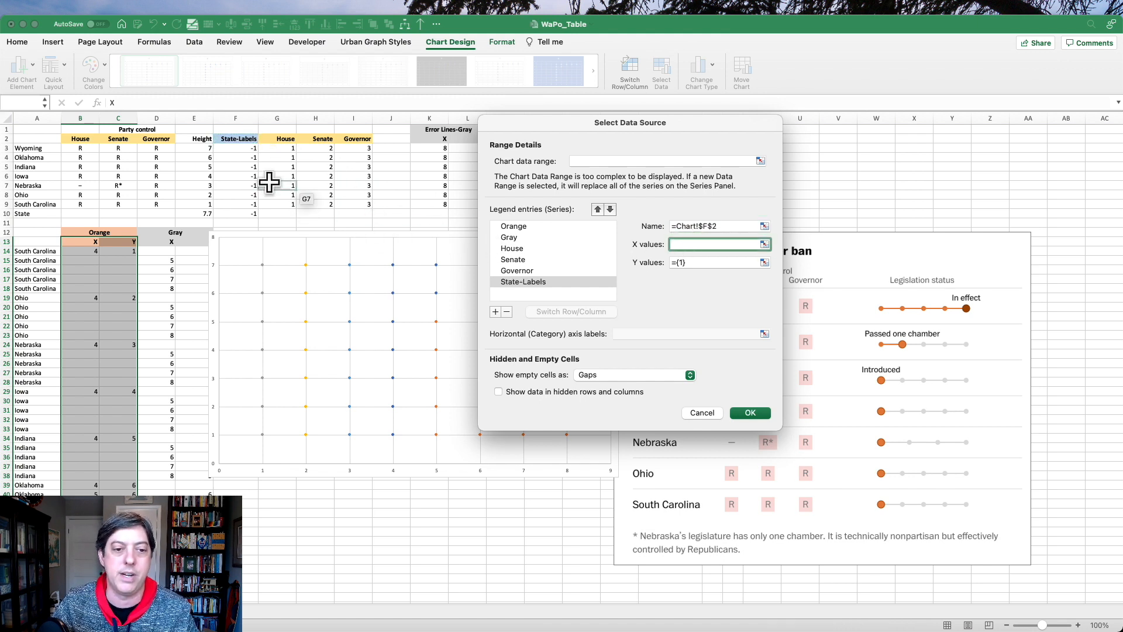
left_click_drag(248, 150, 243, 215)
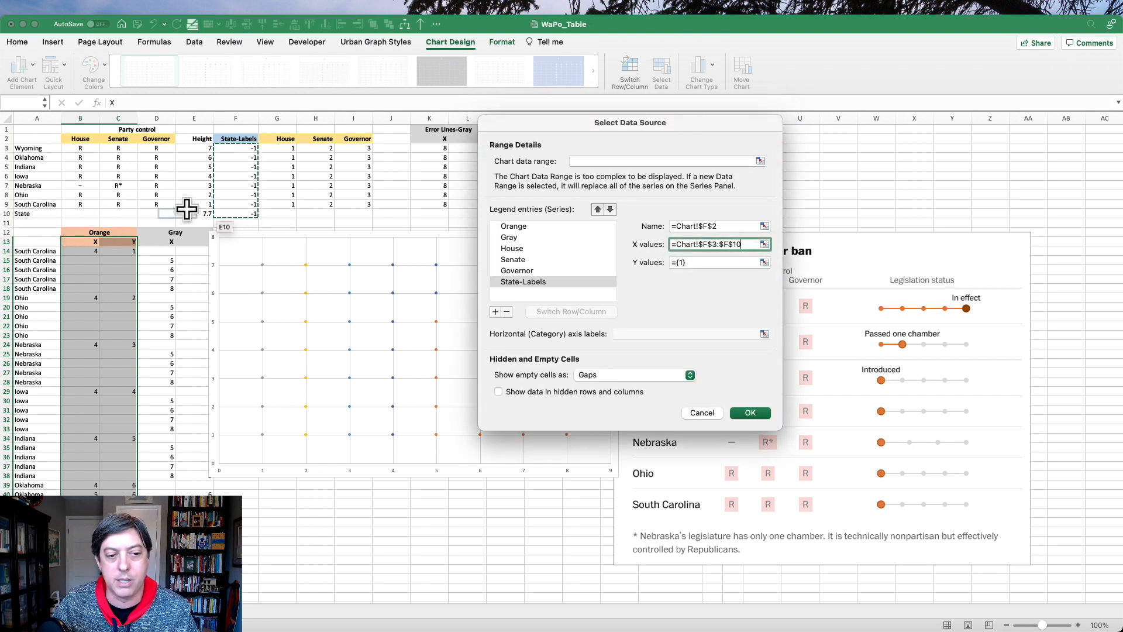
left_click(764, 263)
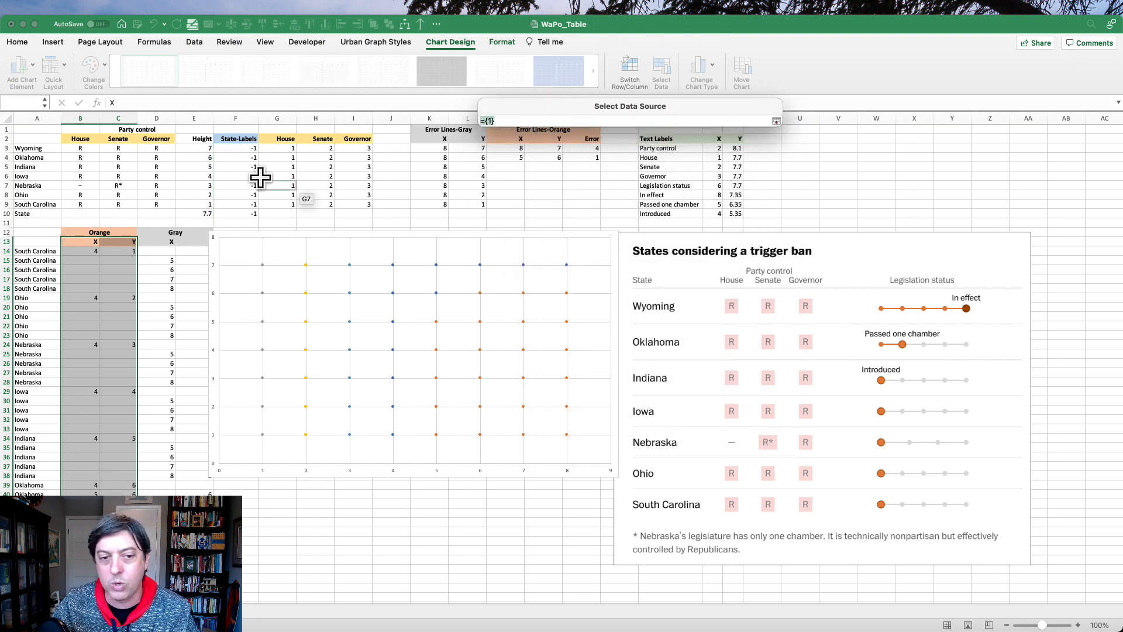
left_click_drag(201, 148, 200, 210)
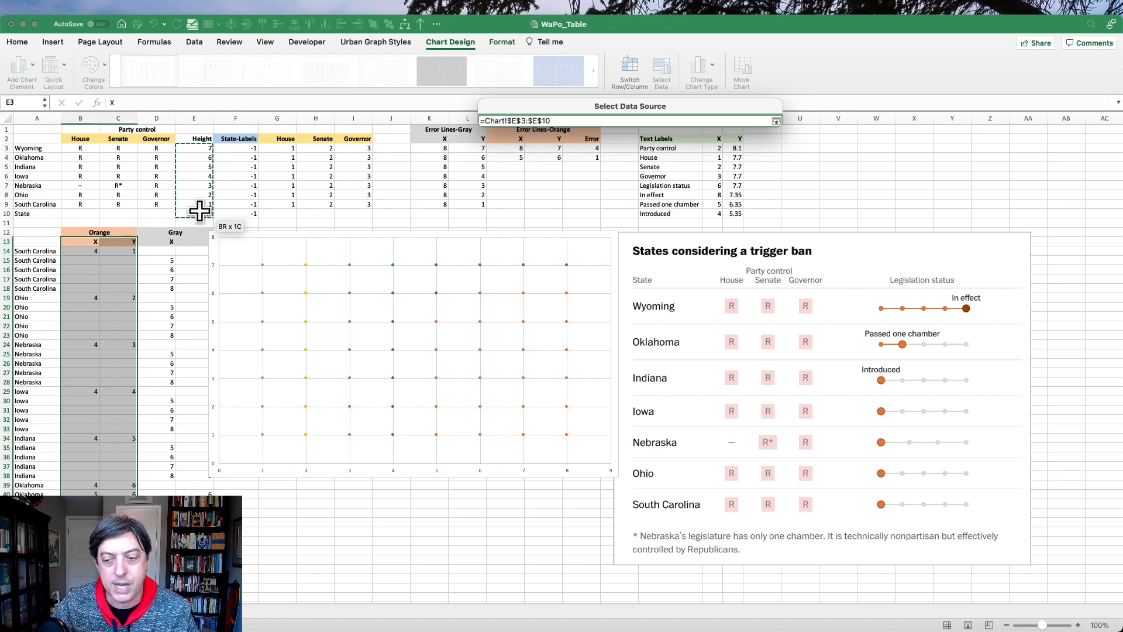
left_click(776, 121)
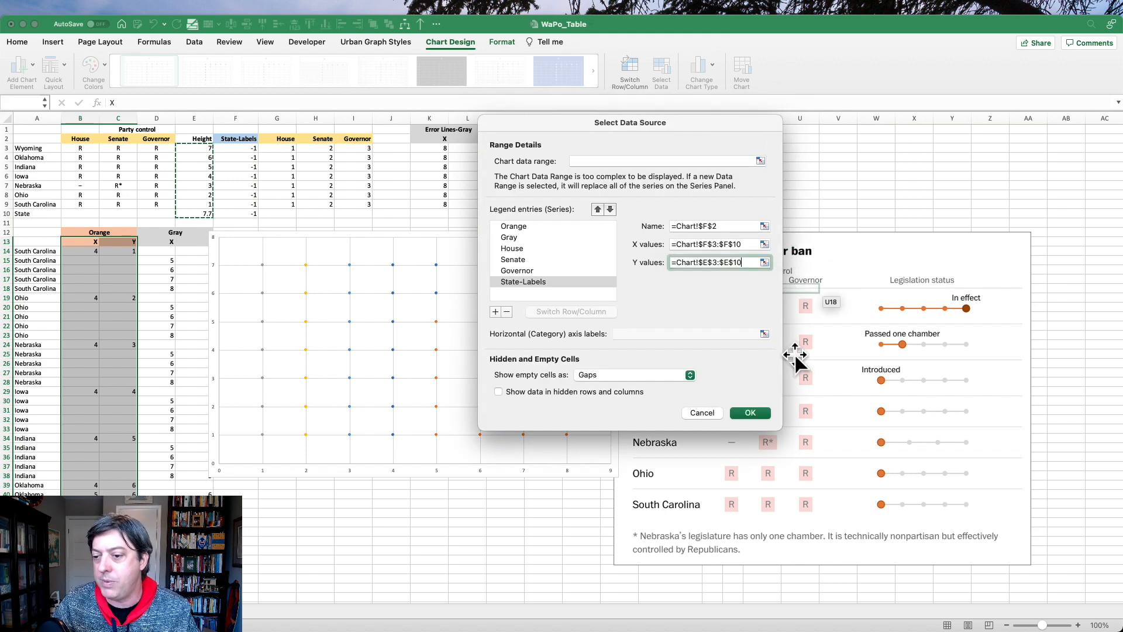
left_click(751, 413)
Add another chart series for the Text Labels table, taking its X values from R3:R10
left_click_drag(667, 141, 735, 205)
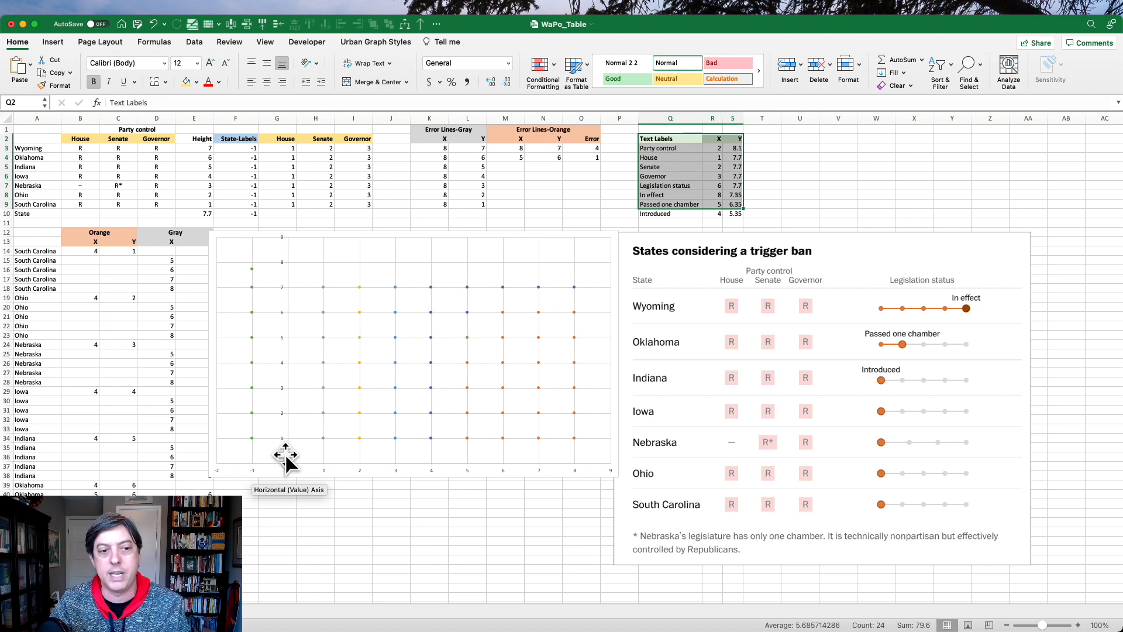
right_click(408, 258)
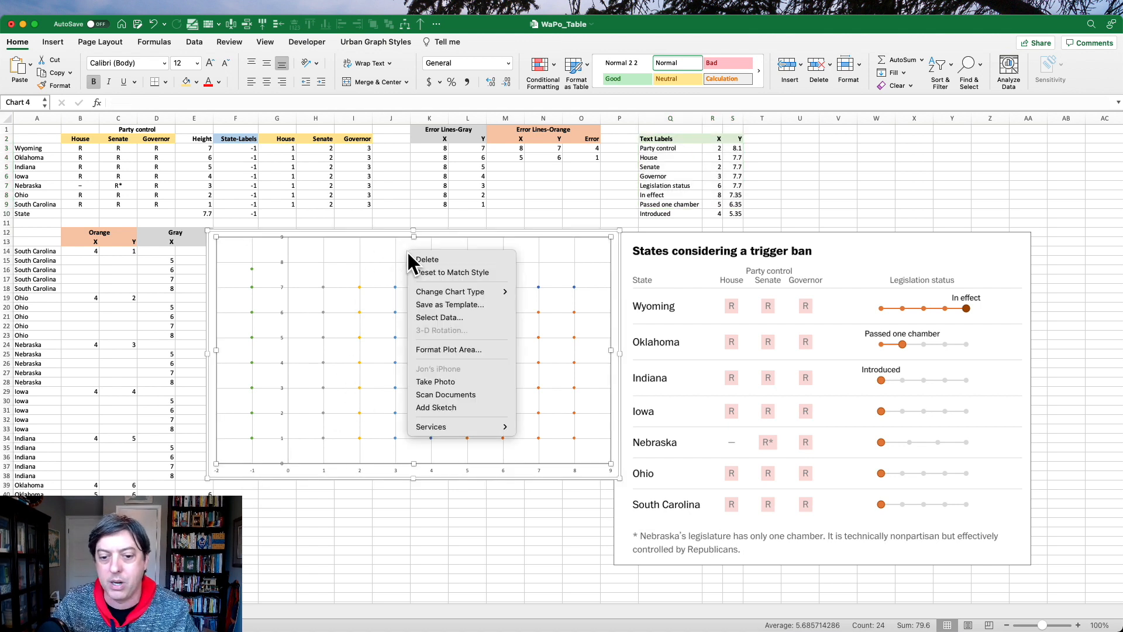
left_click(439, 317)
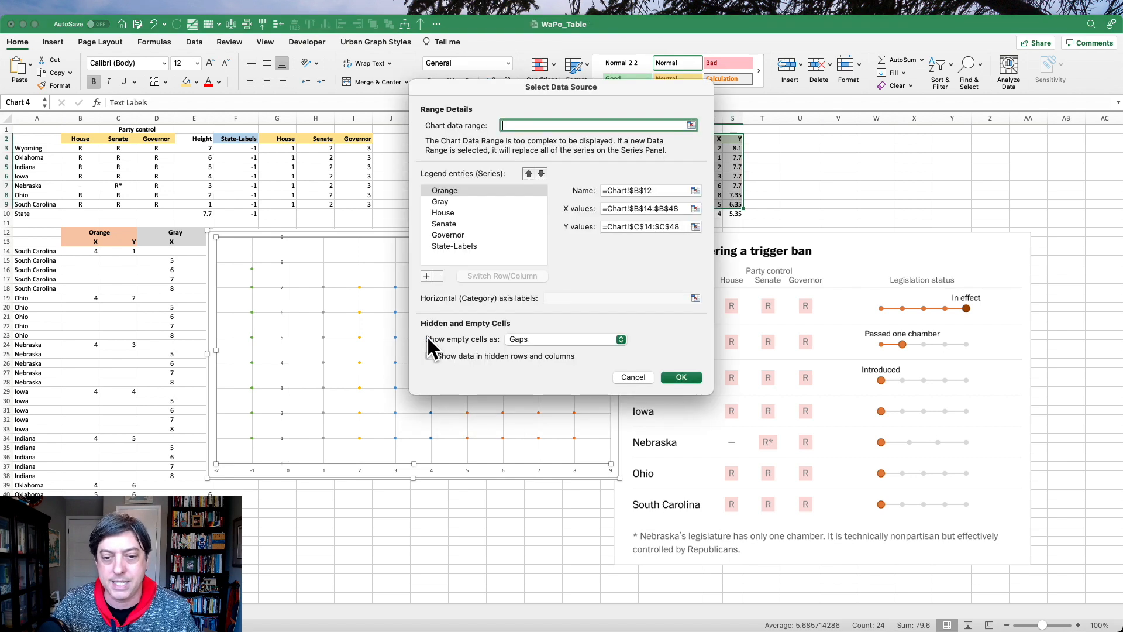
left_click(426, 276)
left_click(643, 191)
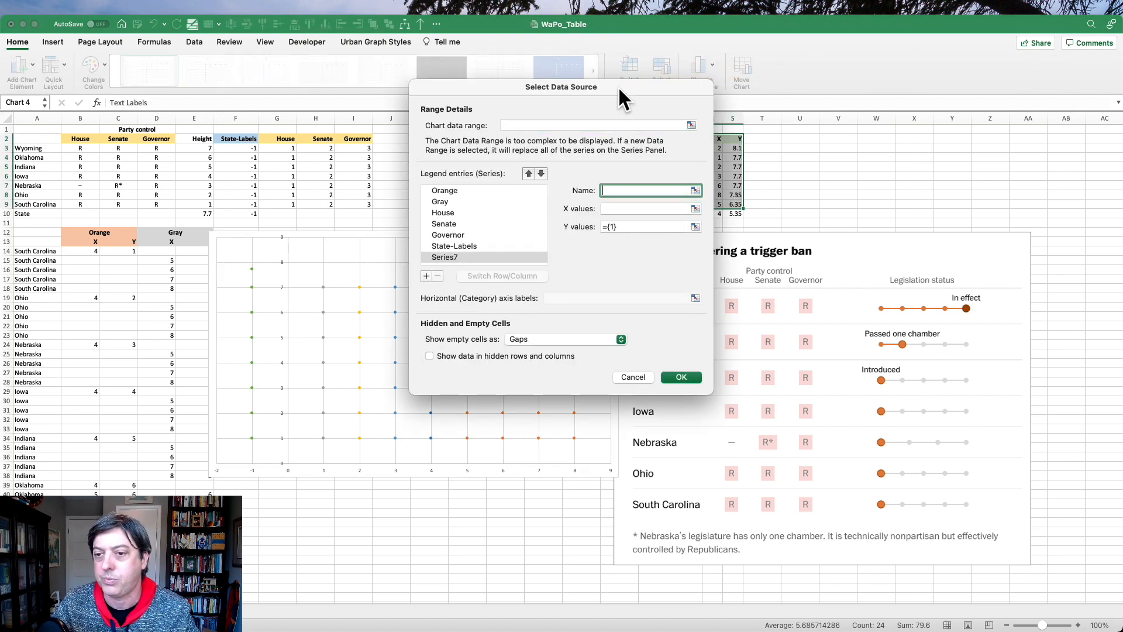
left_click_drag(619, 87, 463, 104)
left_click(539, 226)
left_click_drag(718, 148, 712, 213)
left_click(550, 102)
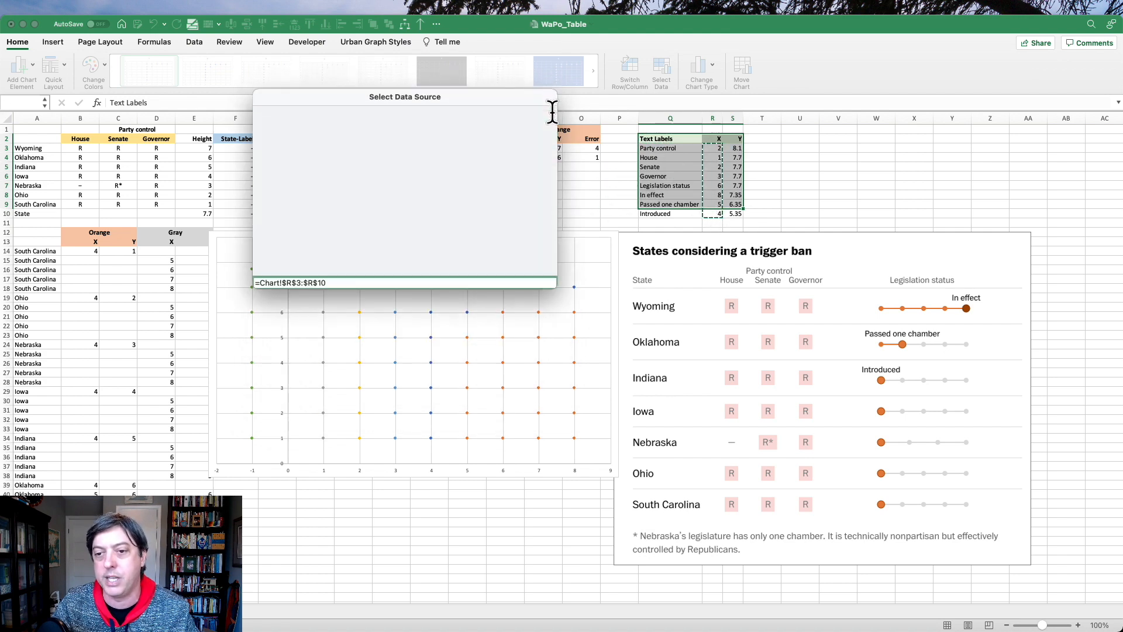
Set the Text Labels series' Y values to S3:S10 and apply the data changes
left_click(539, 243)
left_click(736, 148)
left_click_drag(736, 149, 727, 215)
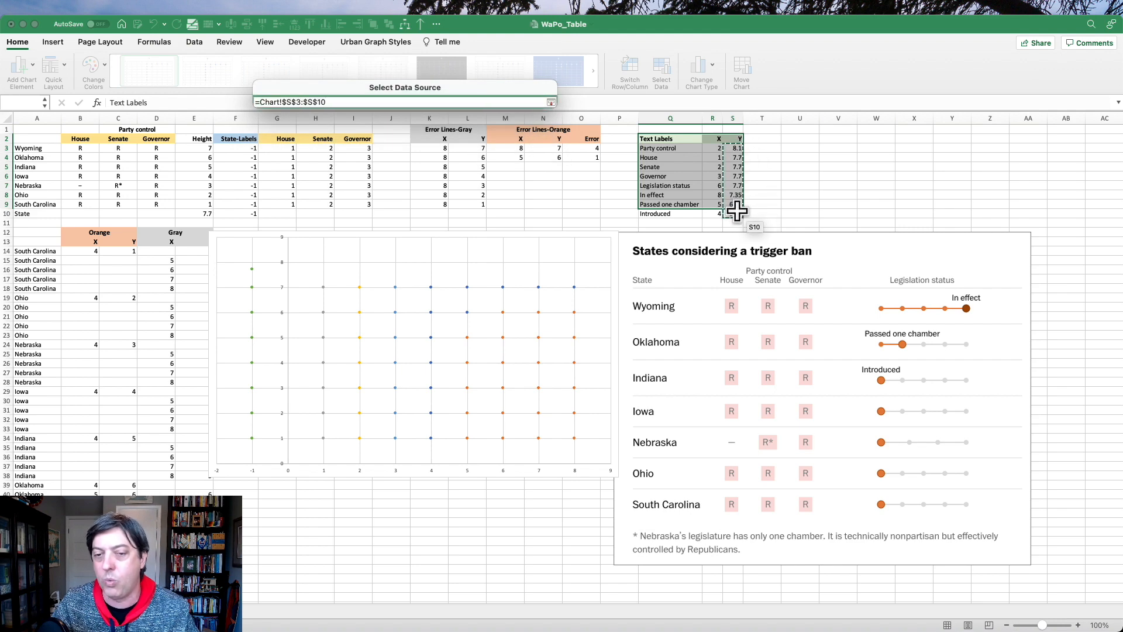
left_click(551, 102)
left_click(526, 394)
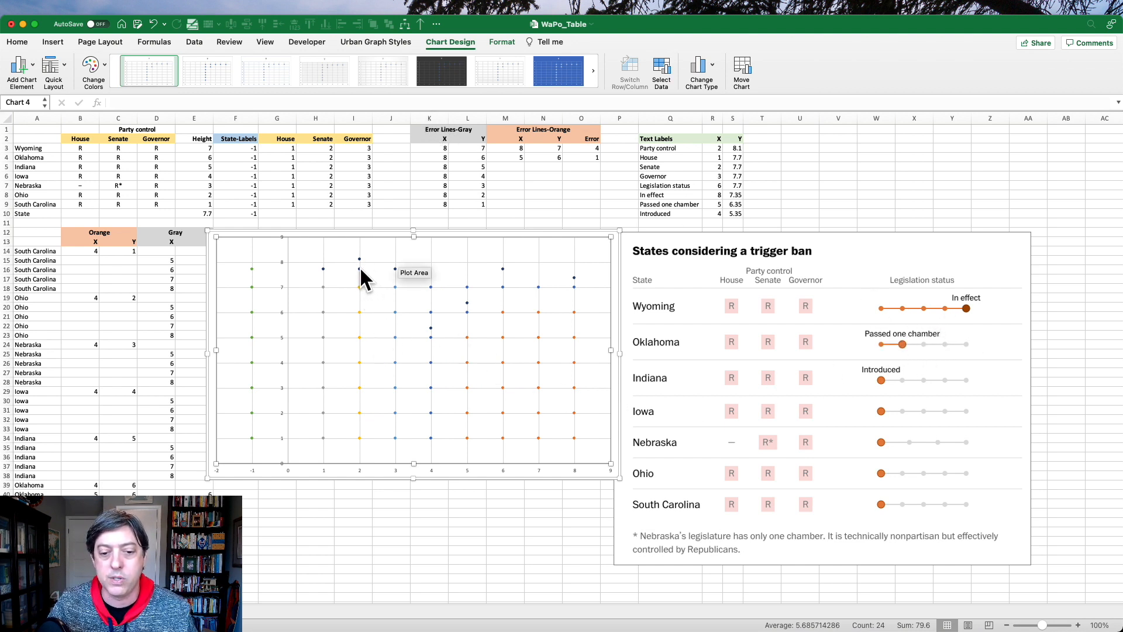
Add data labels to the State-Labels series and open the formatting options for those labels
left_click(252, 271)
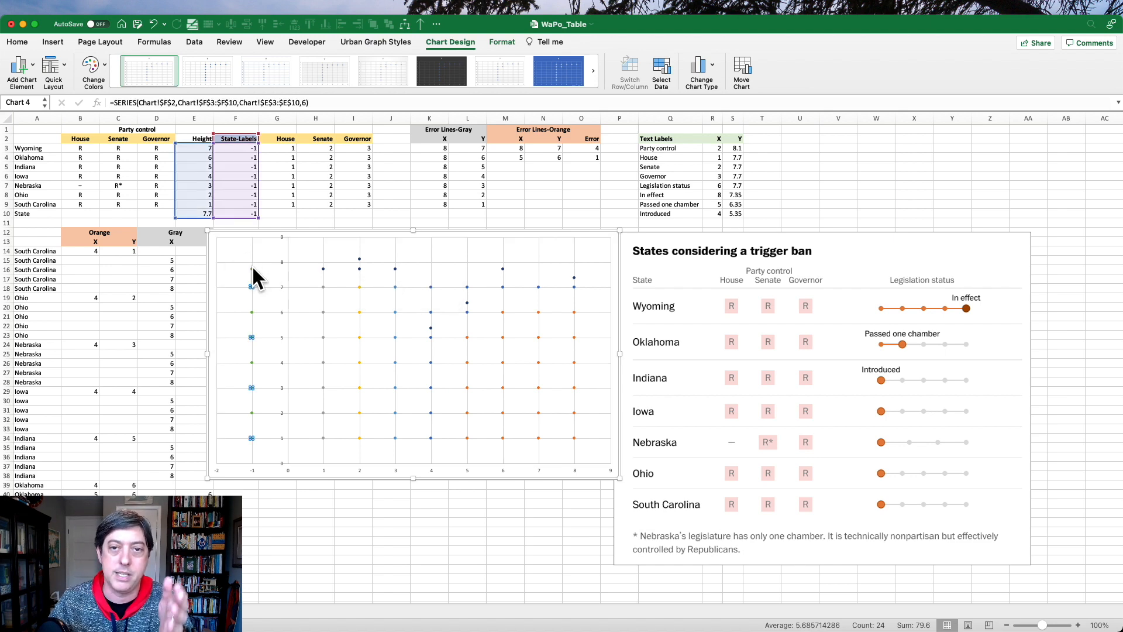
right_click(252, 271)
left_click(289, 350)
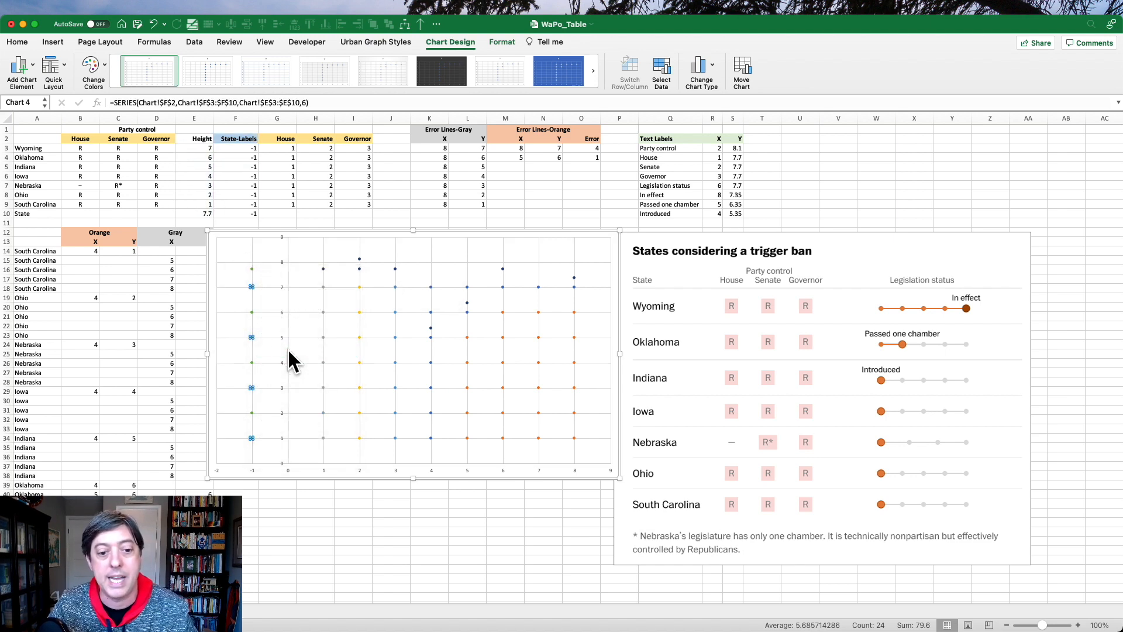
left_click(258, 288)
right_click(259, 288)
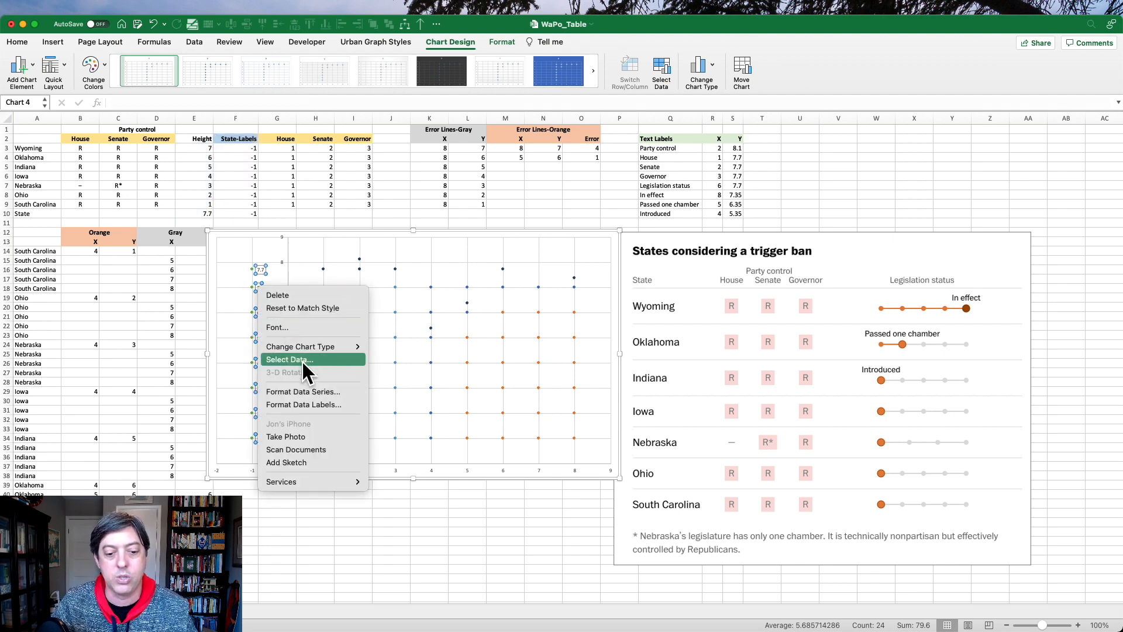
left_click(312, 404)
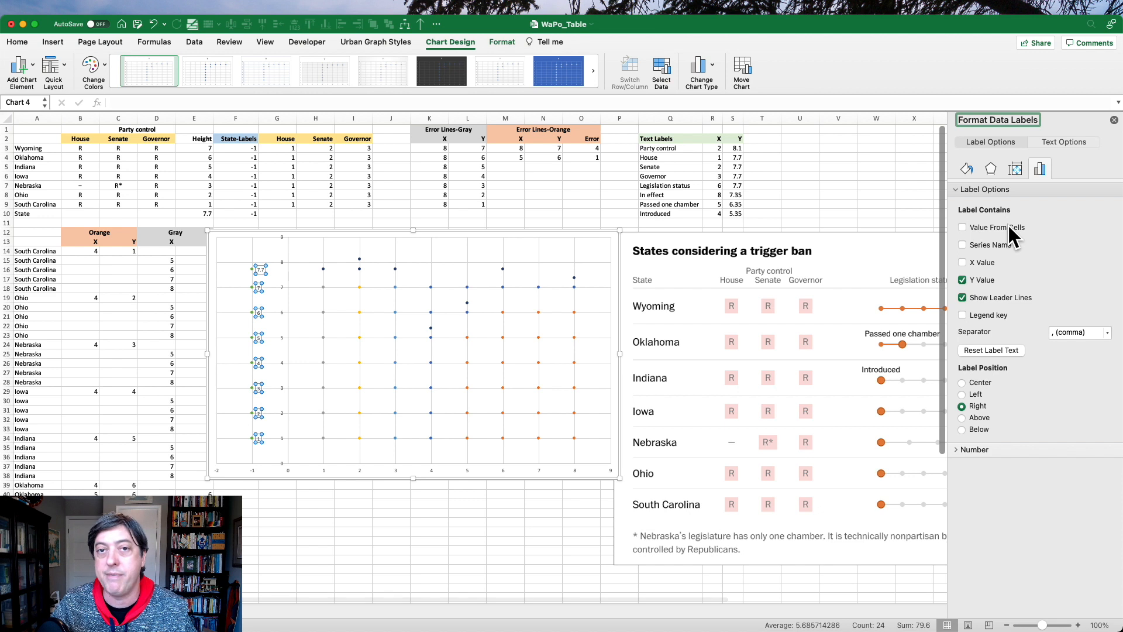
Show the state names from A3:A10 in the State-Labels data labels and remove their Y values
left_click(1009, 227)
left_click_drag(42, 149, 46, 212)
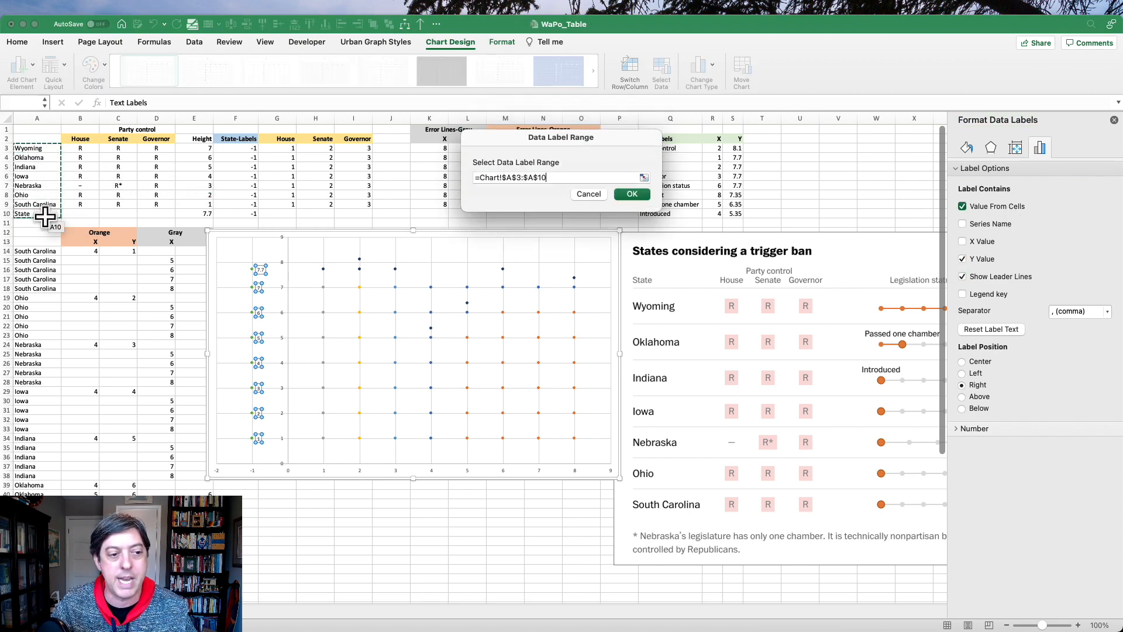
left_click(632, 193)
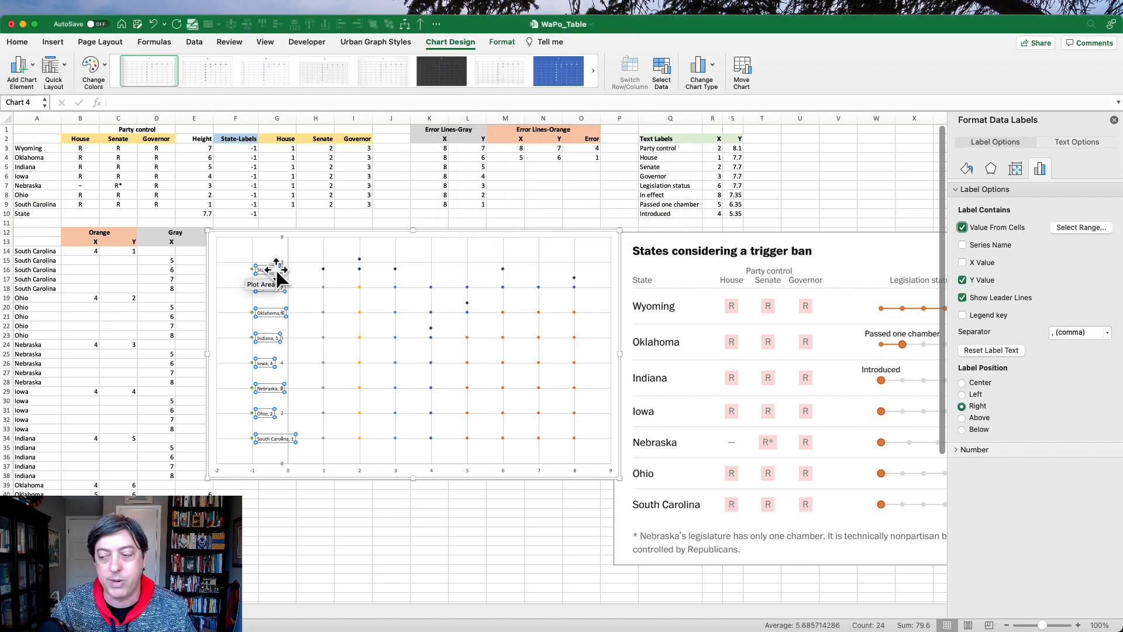
left_click(963, 280)
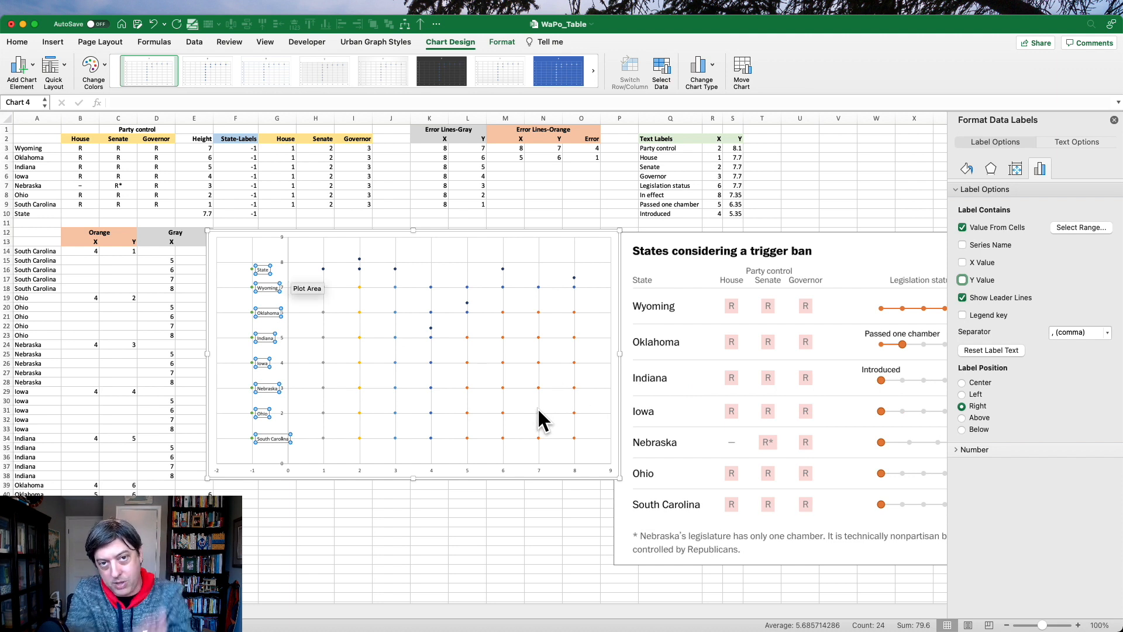
left_click(971, 394)
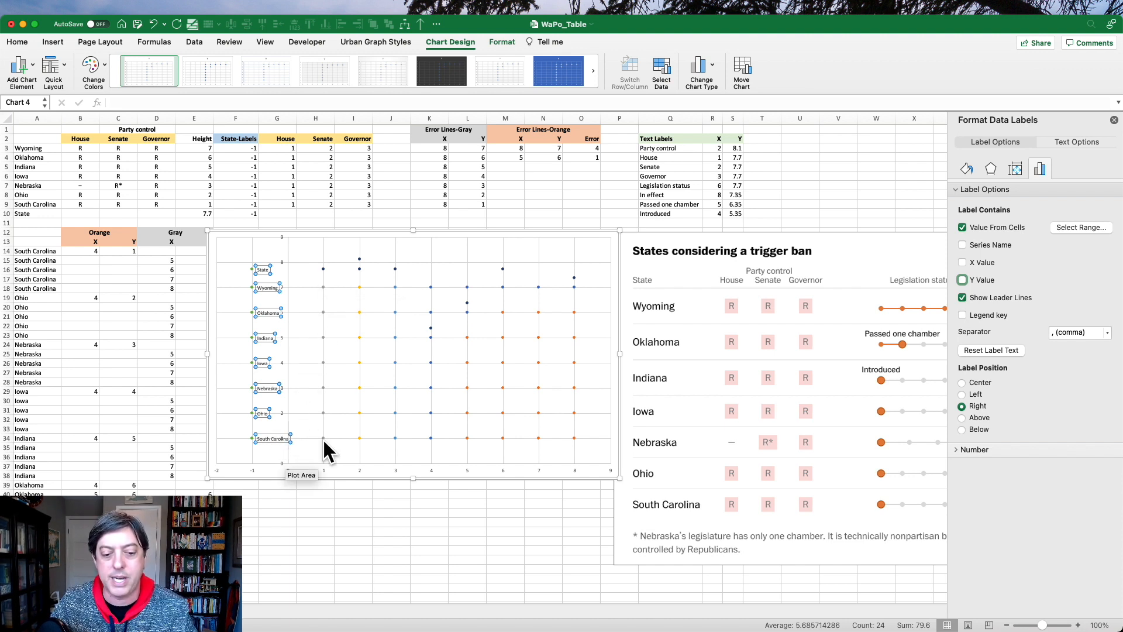
Try X values of 0 for all the State-Labels points in F3:F10 and undo the change
left_click(240, 149)
type("0")
key("Return")
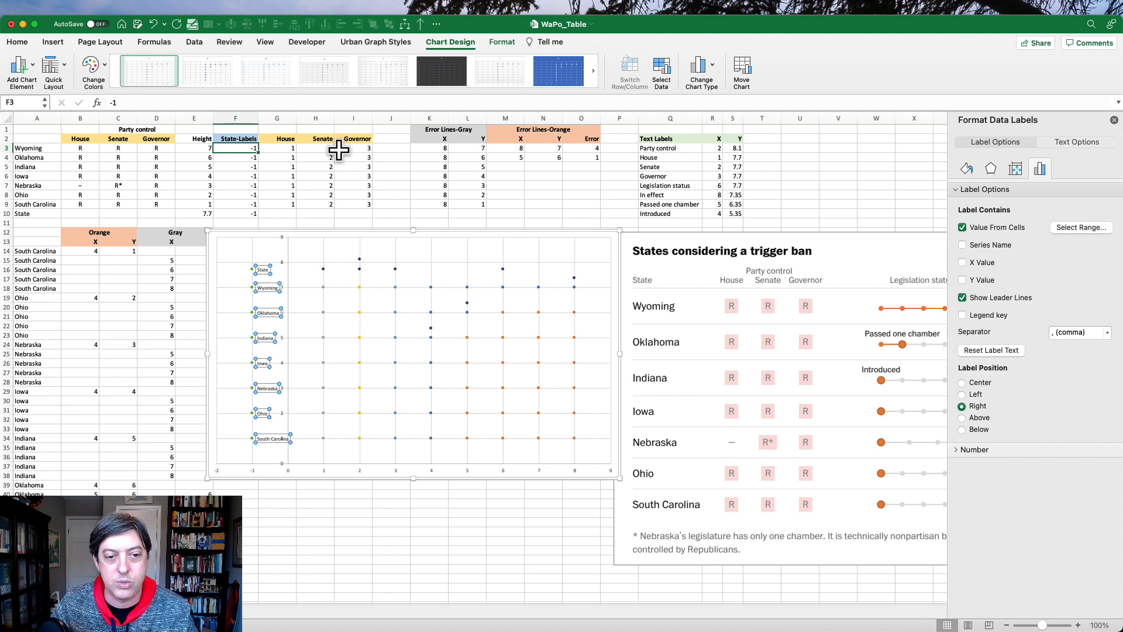
key("Up")
key("super+shift+Down")
key("super+c")
key("super+v")
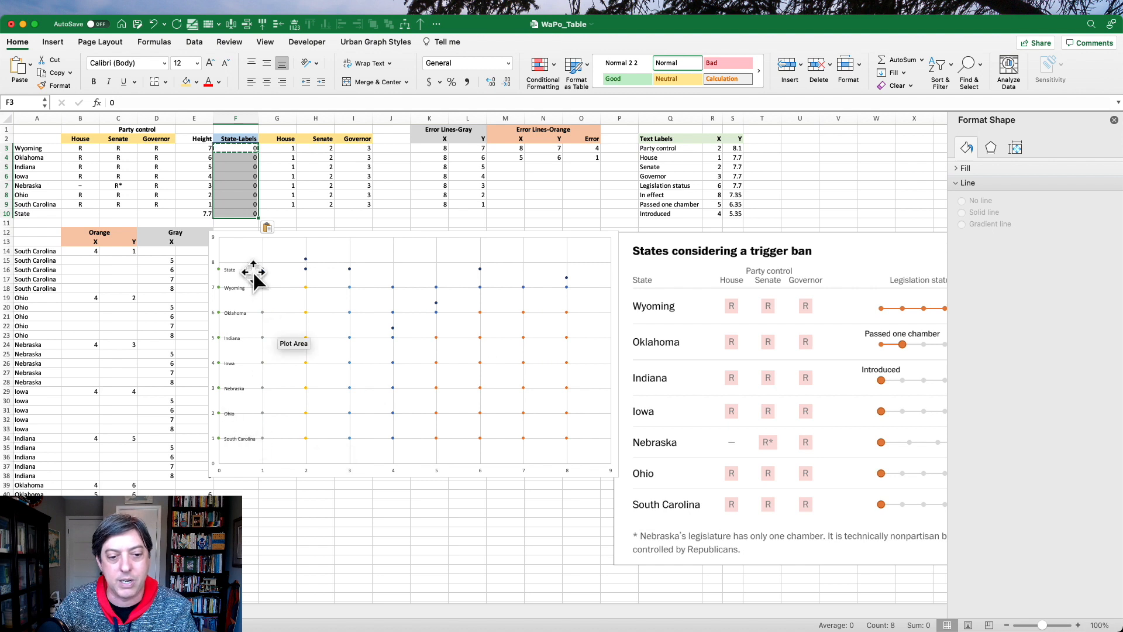
key("super+z")
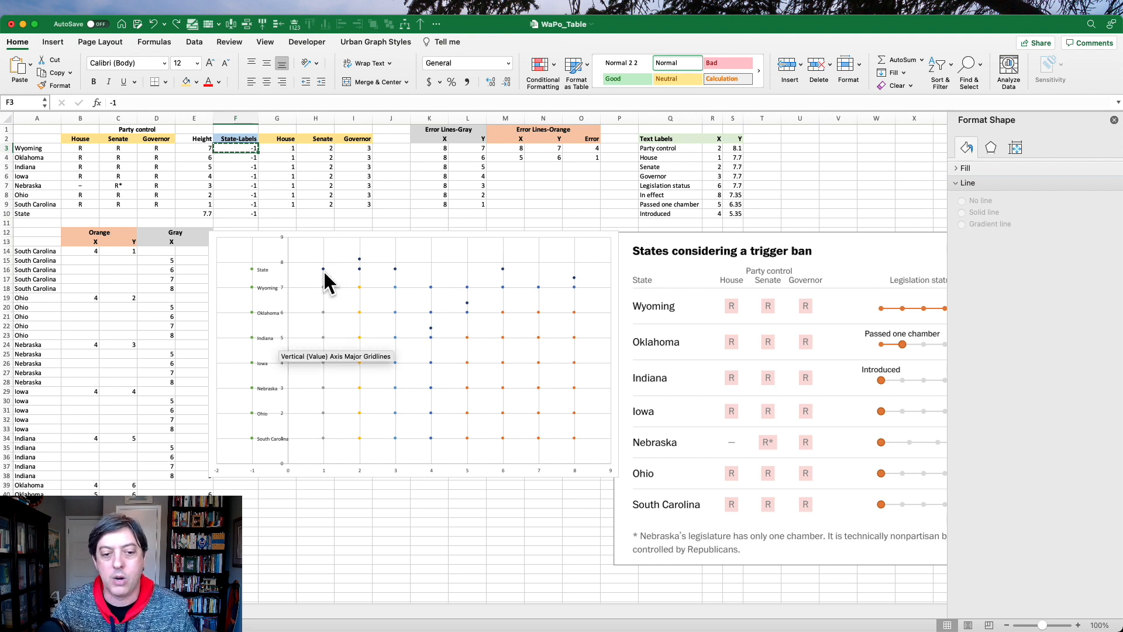
Add data labels to the Text Labels series and open the formatting options for those labels
left_click(263, 287)
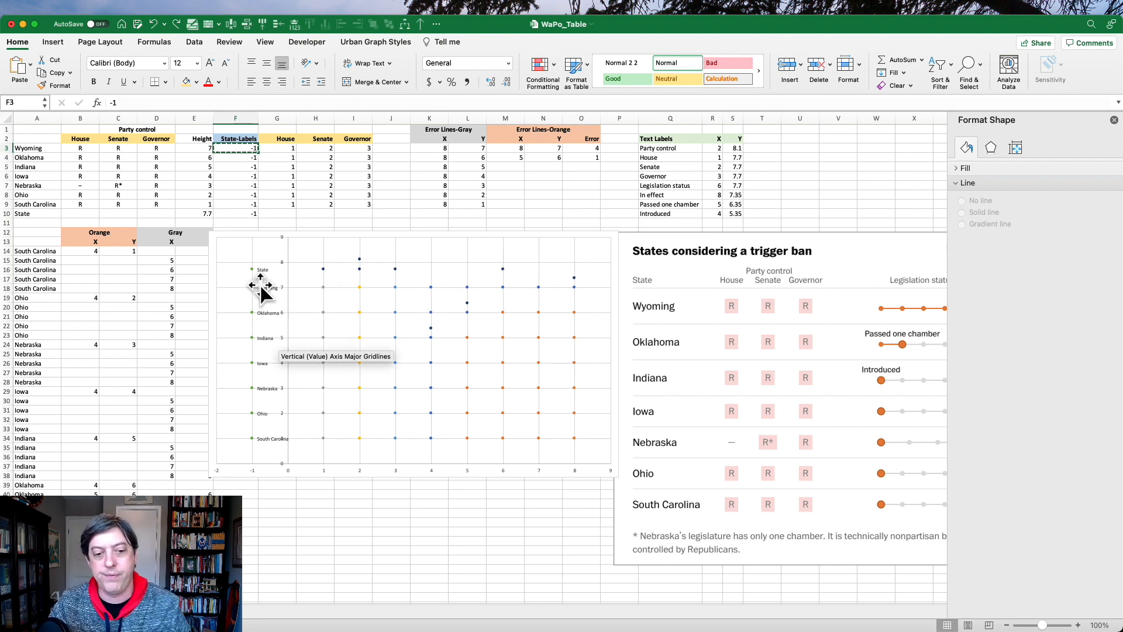
right_click(325, 268)
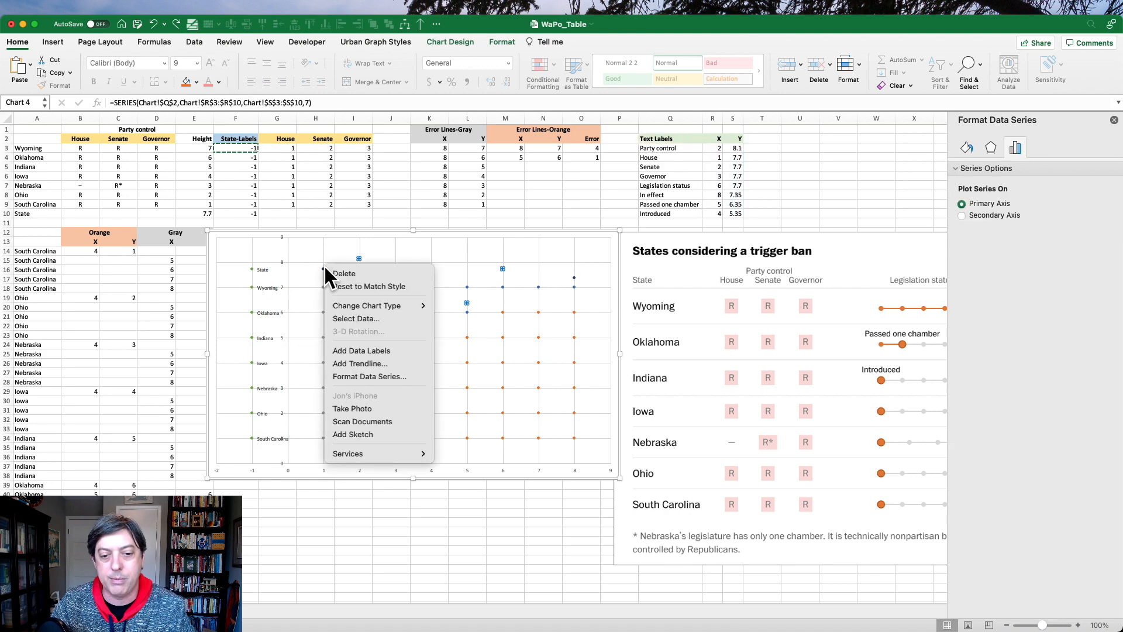
left_click(357, 351)
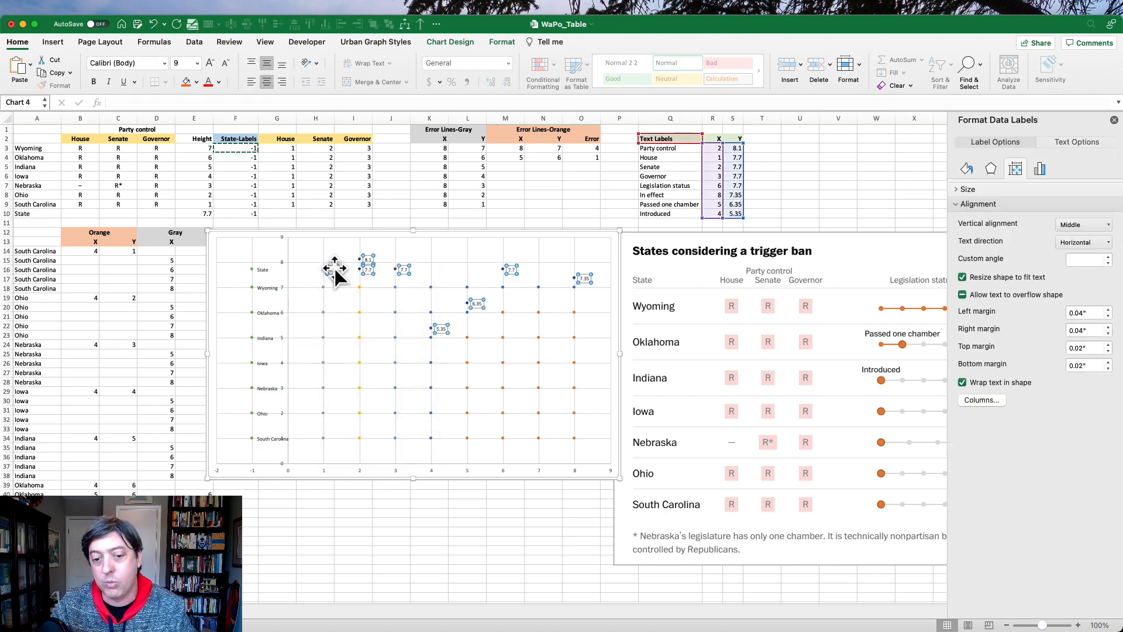
right_click(334, 267)
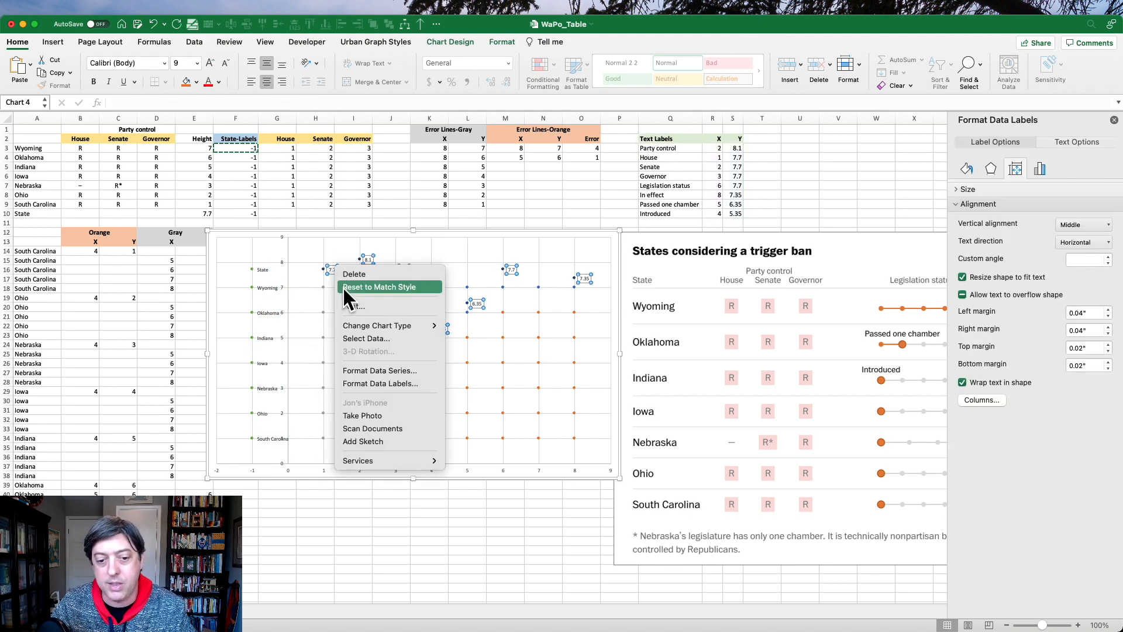
left_click(377, 383)
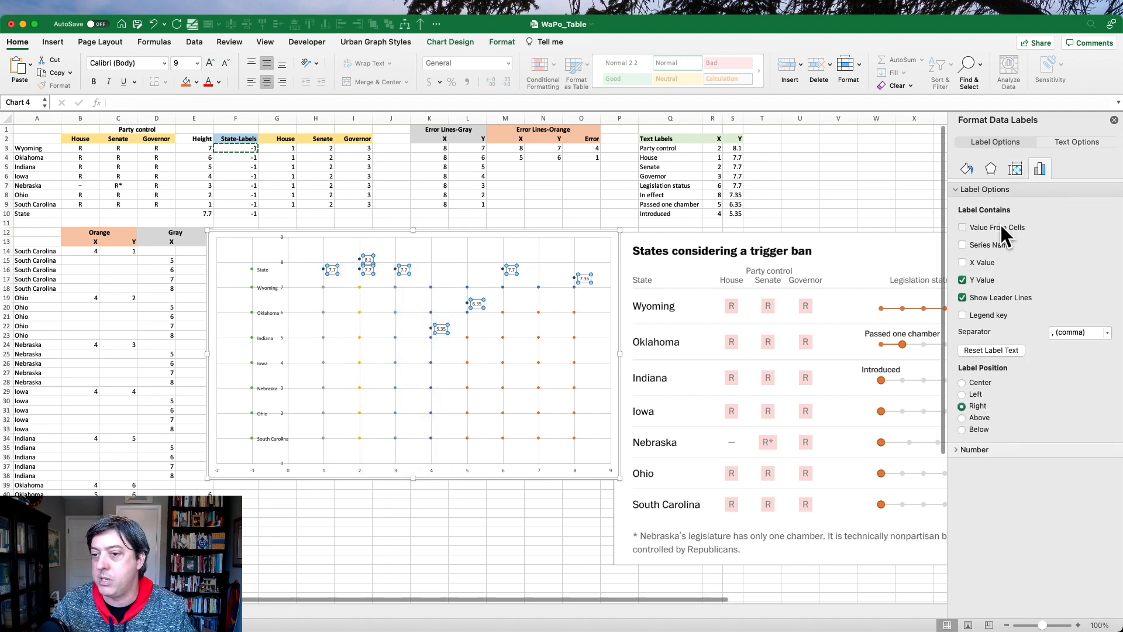
Fill the Text Labels data labels from Q3:Q10, remove their Y values and leader lines, and center them on the points
left_click(1000, 228)
left_click_drag(677, 149, 680, 214)
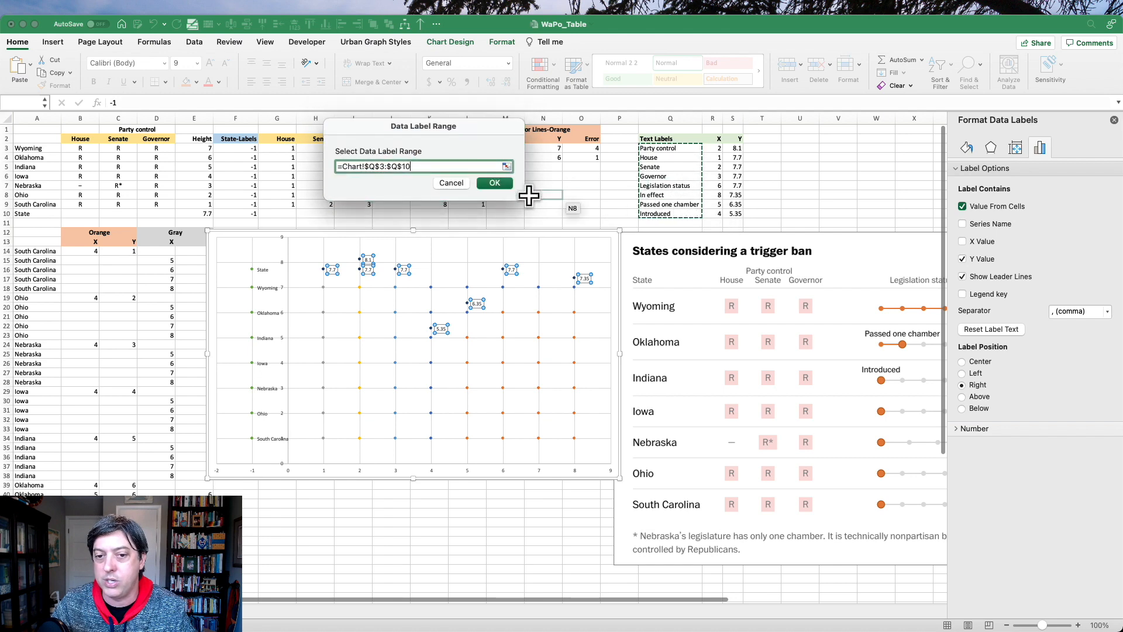
left_click(495, 183)
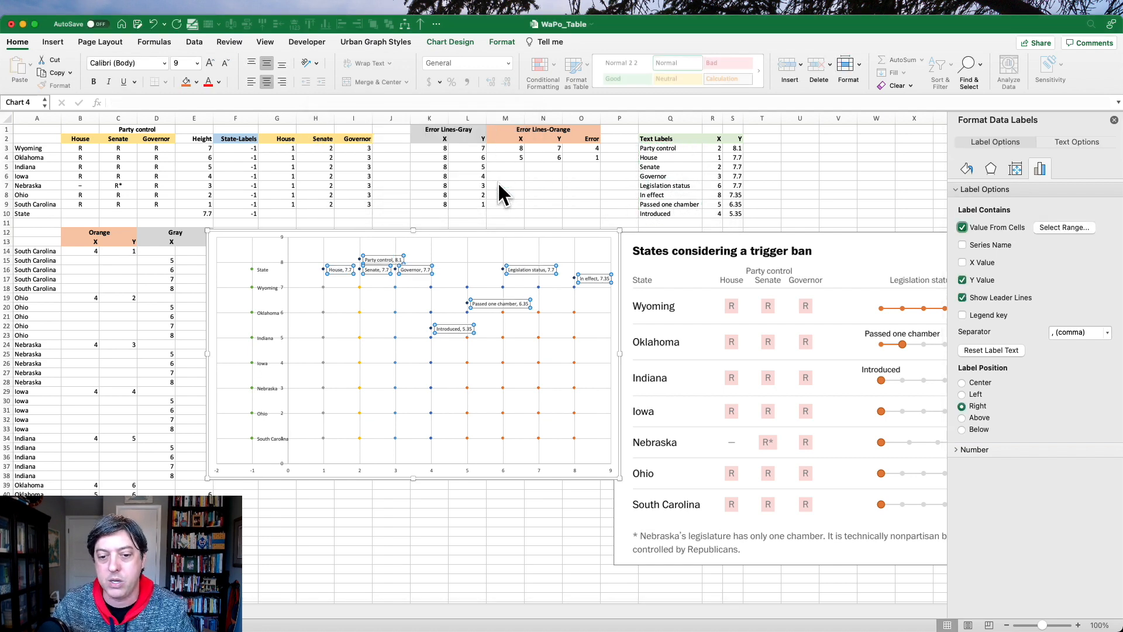
left_click(963, 280)
left_click(963, 298)
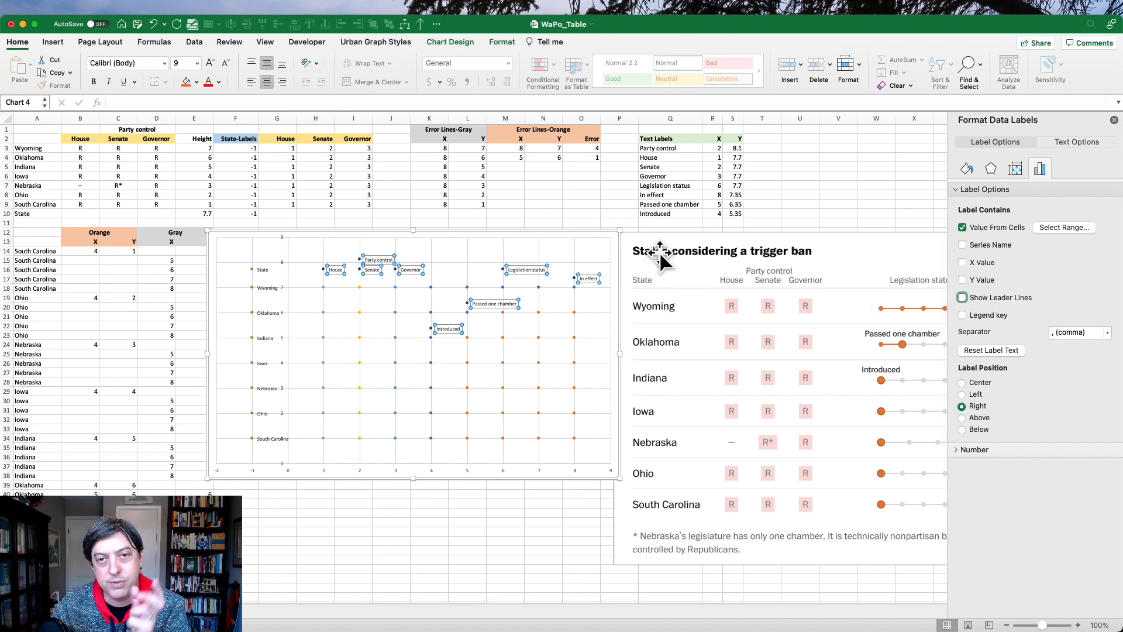
left_click(963, 383)
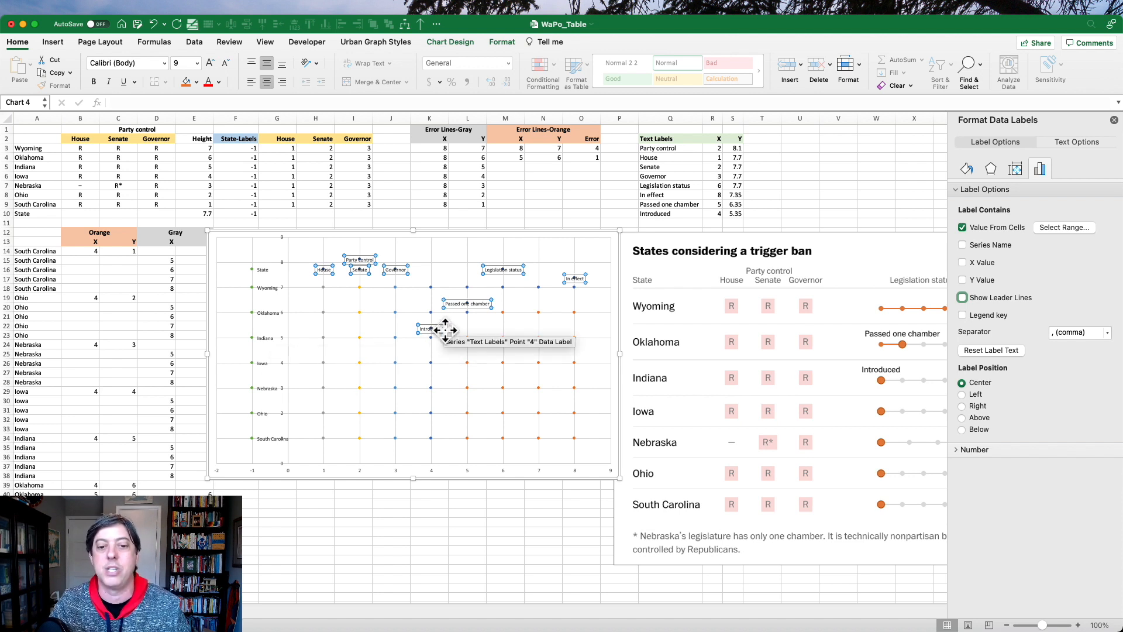
Increase the font size of the whole chart to 12
left_click(438, 232)
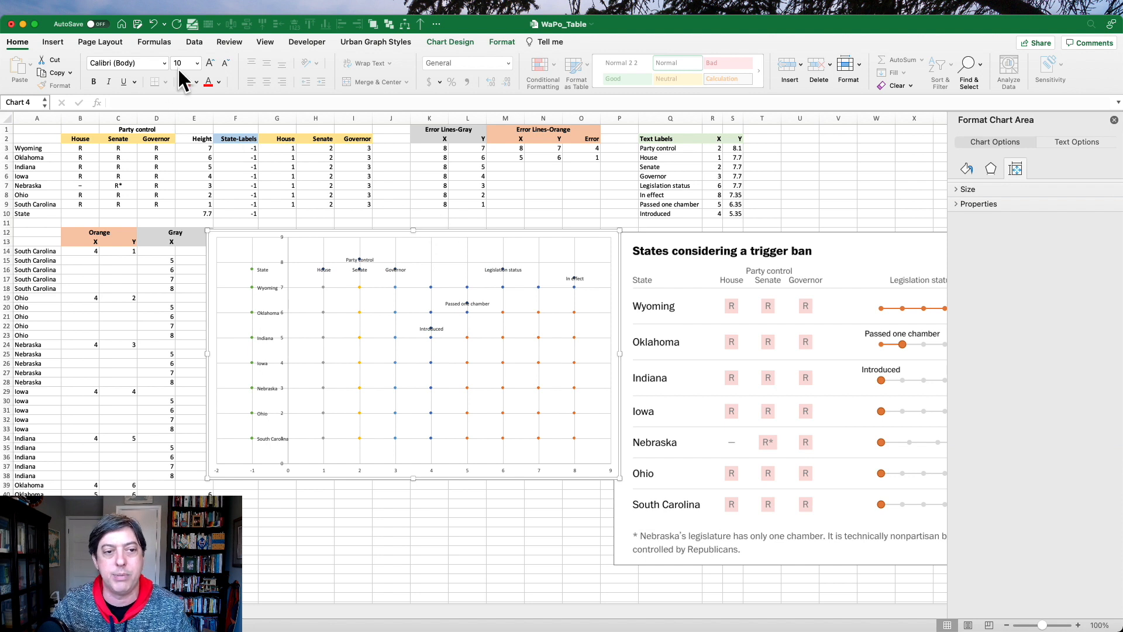
left_click(217, 60)
left_click(216, 61)
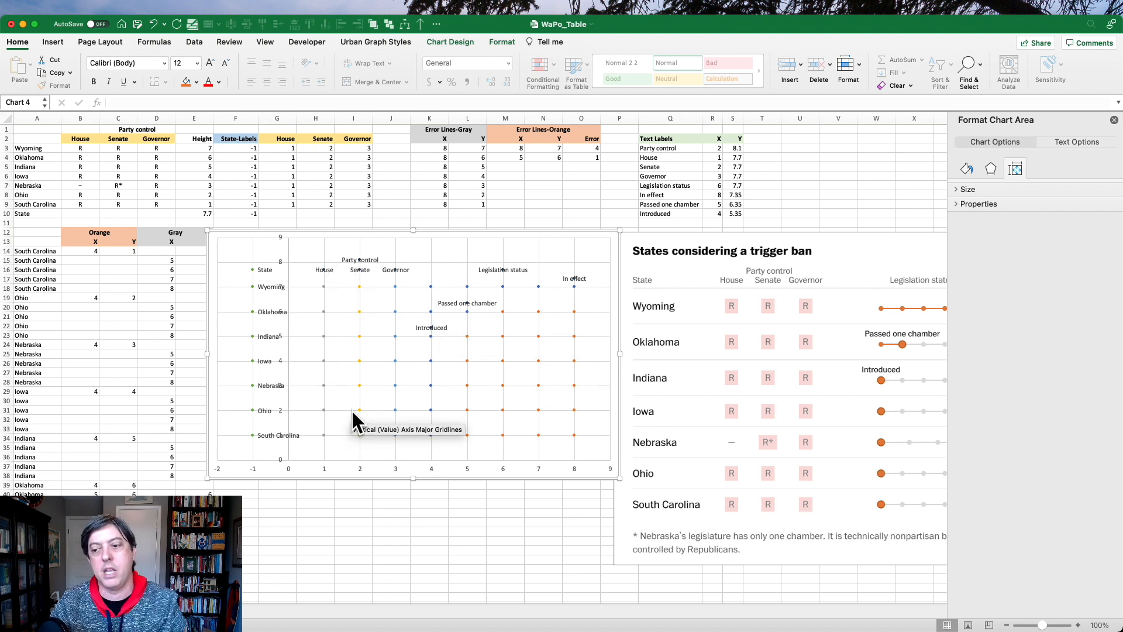
Change the House series markers to built-in squares of size 20
left_click(321, 285)
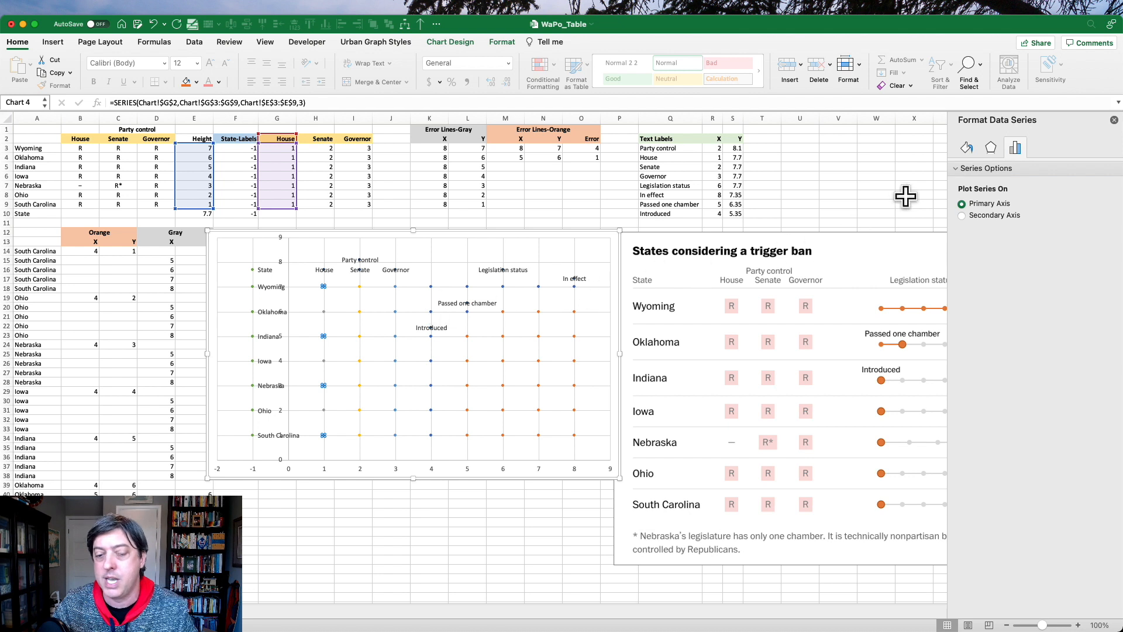
left_click(974, 146)
left_click(994, 173)
left_click(992, 188)
left_click(973, 233)
left_click(1080, 250)
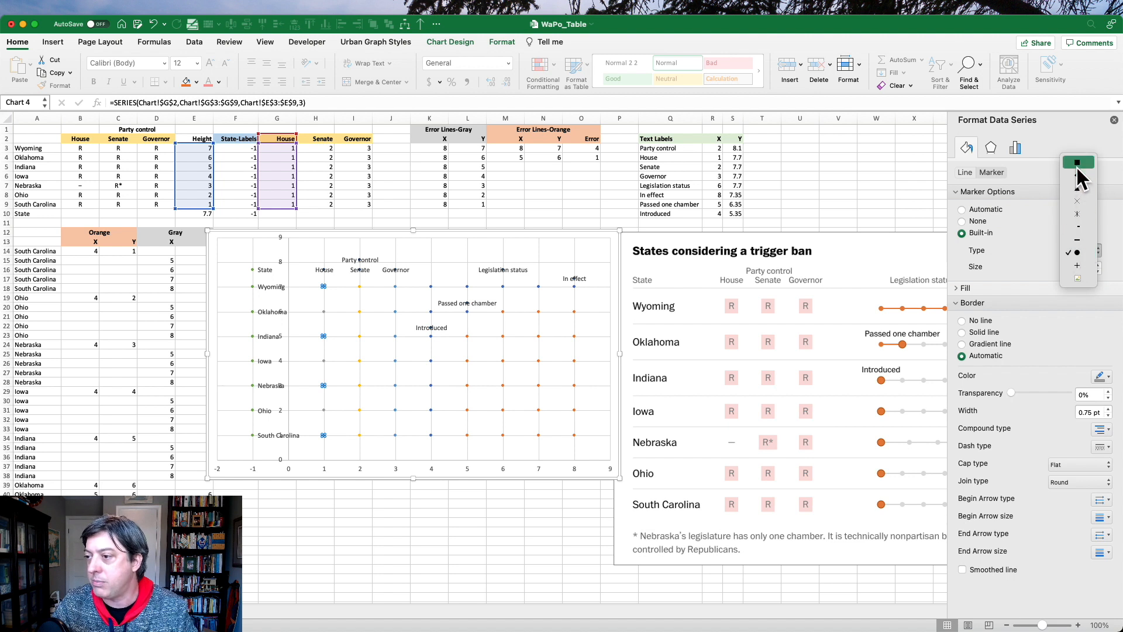
left_click(1077, 164)
left_click(1099, 264)
left_click(1099, 265)
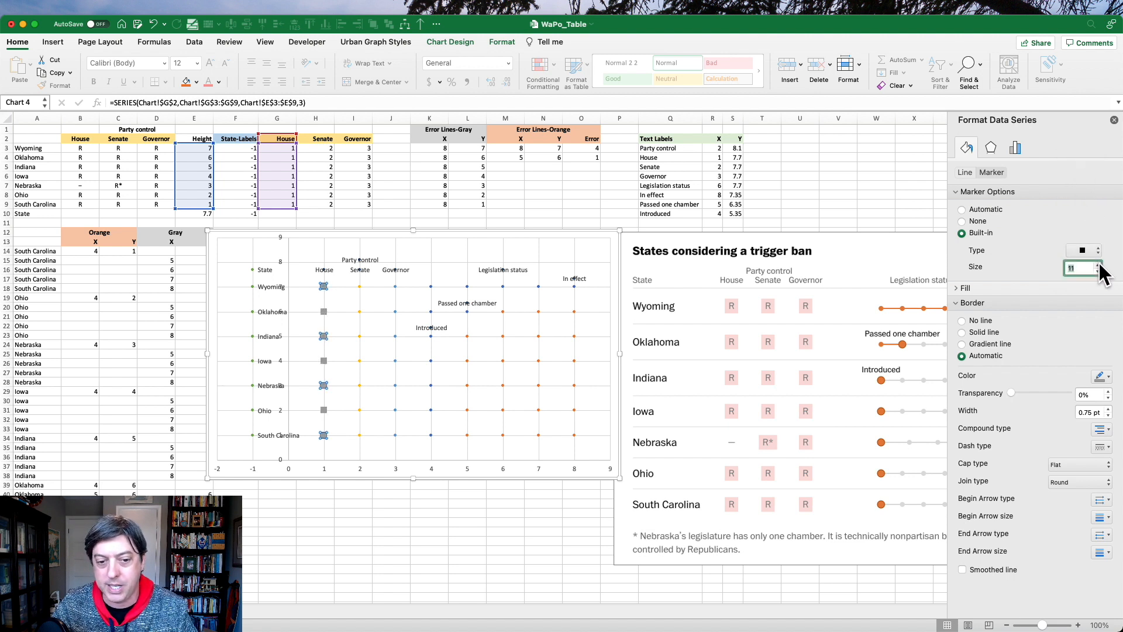
left_click(1098, 265)
left_click(1098, 265)
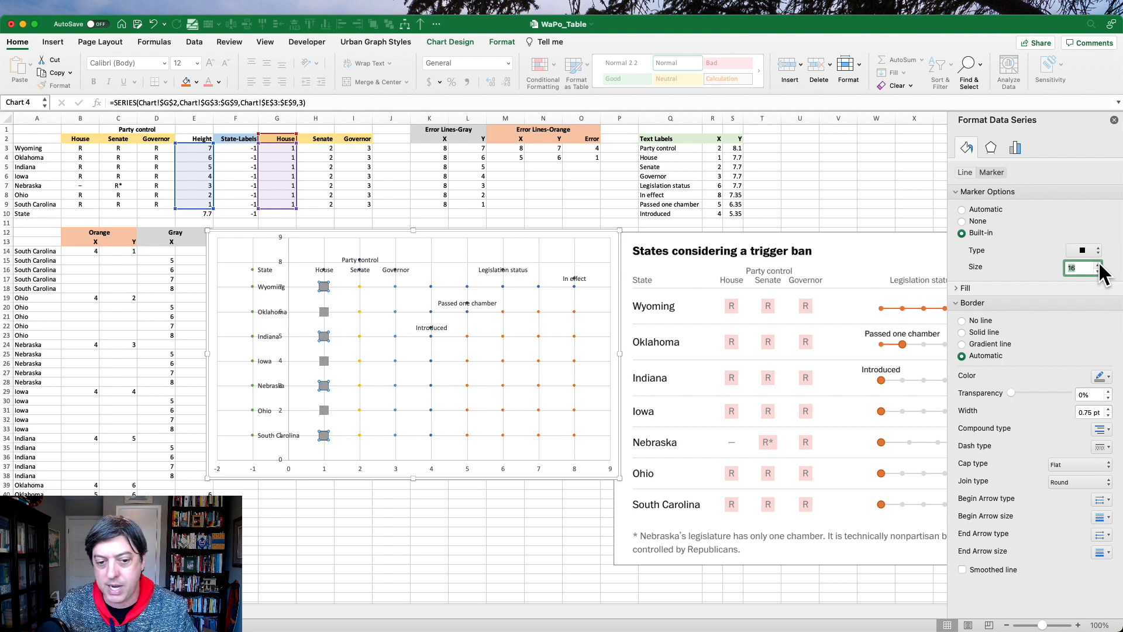
left_click(1098, 264)
left_click(1098, 265)
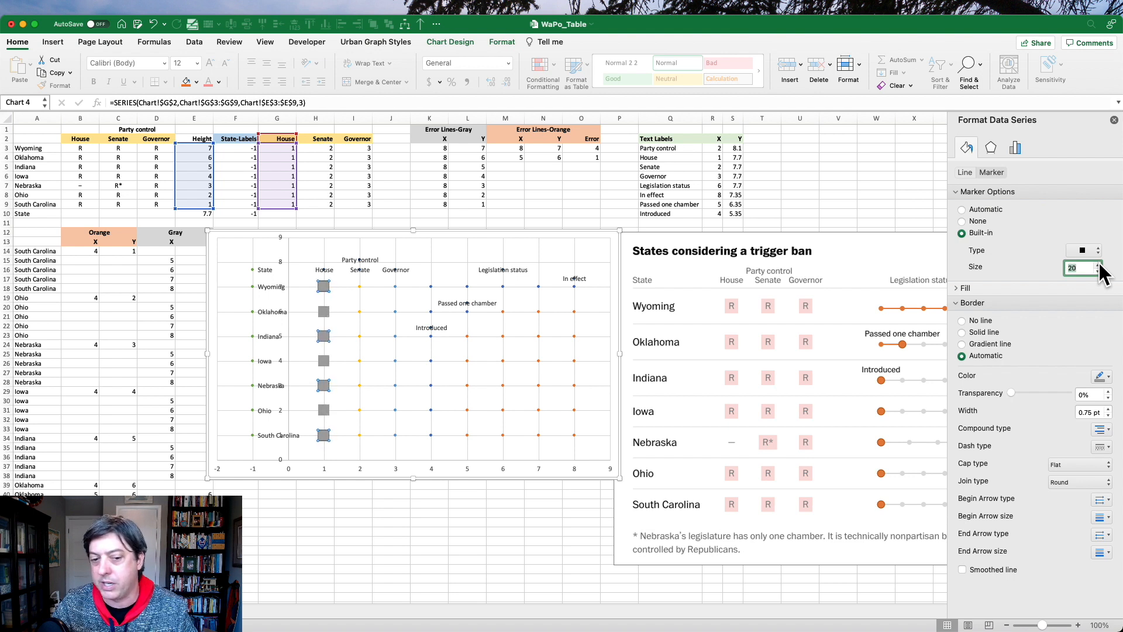
Give the House markers a solid light pink fill and no border line
left_click(984, 290)
left_click(989, 316)
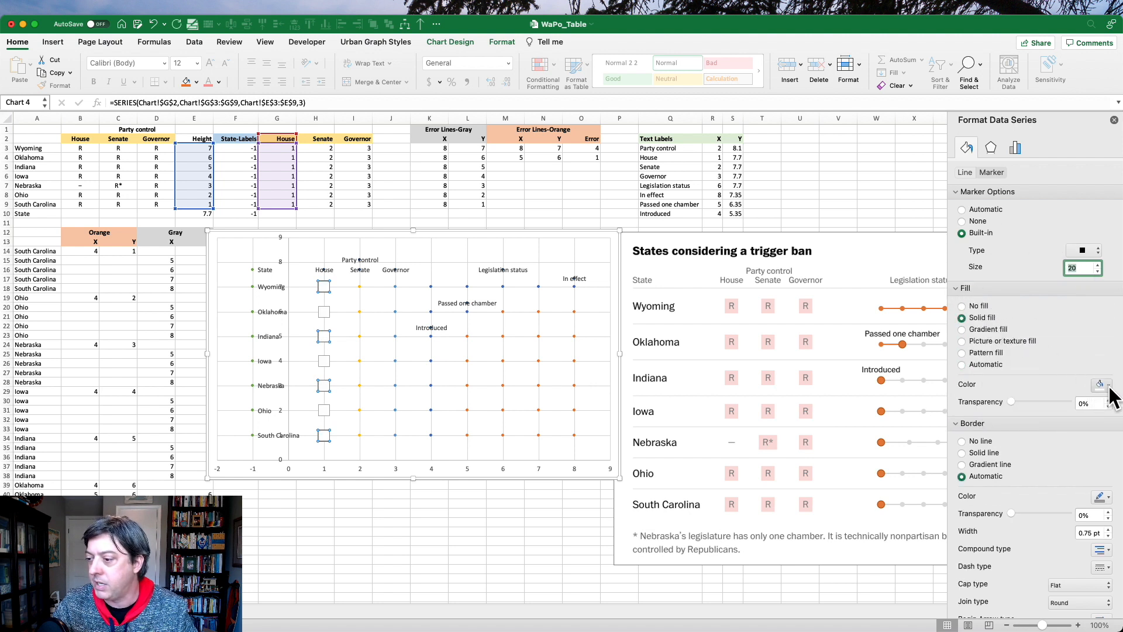
left_click(1101, 384)
left_click(1018, 528)
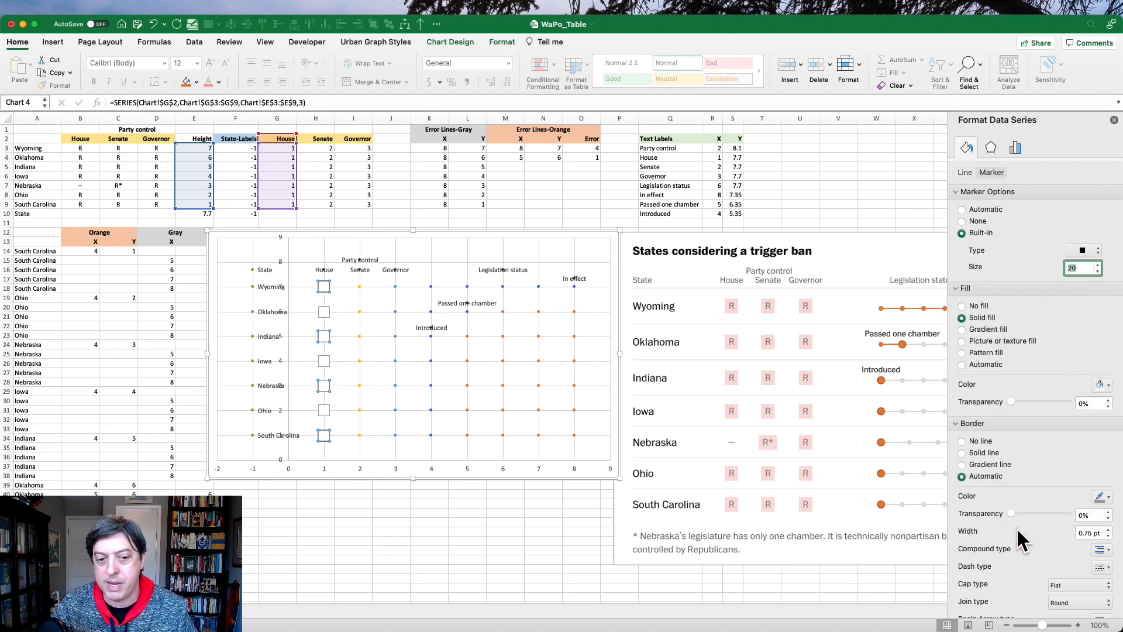
left_click(981, 442)
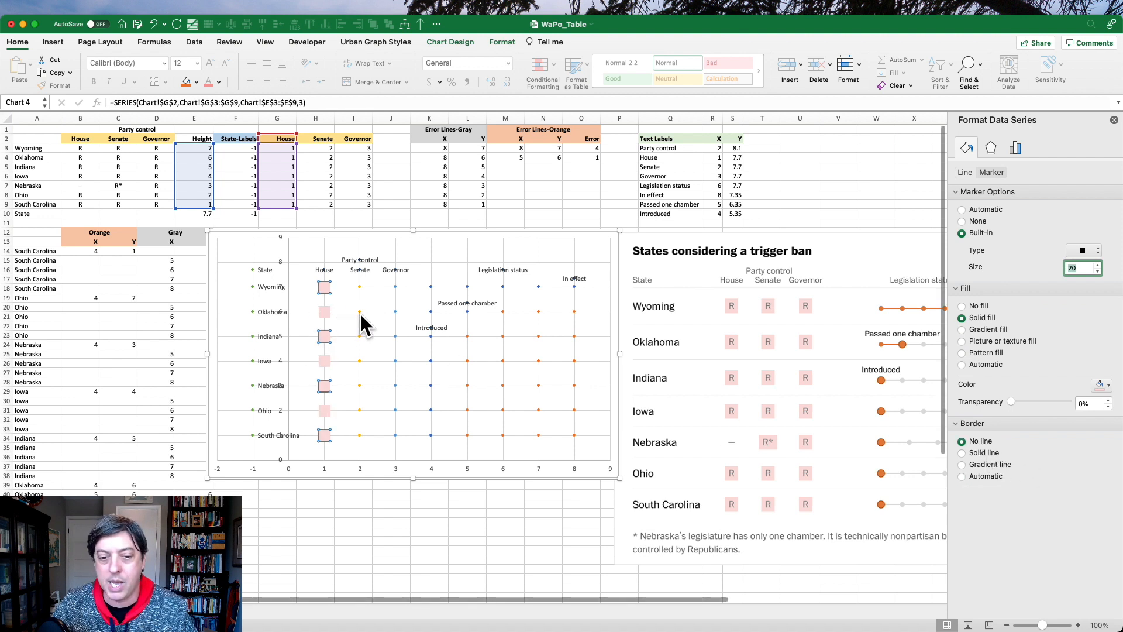
Format the Senate series markers as size 20 squares with a solid light pink fill and no border line
left_click(361, 336)
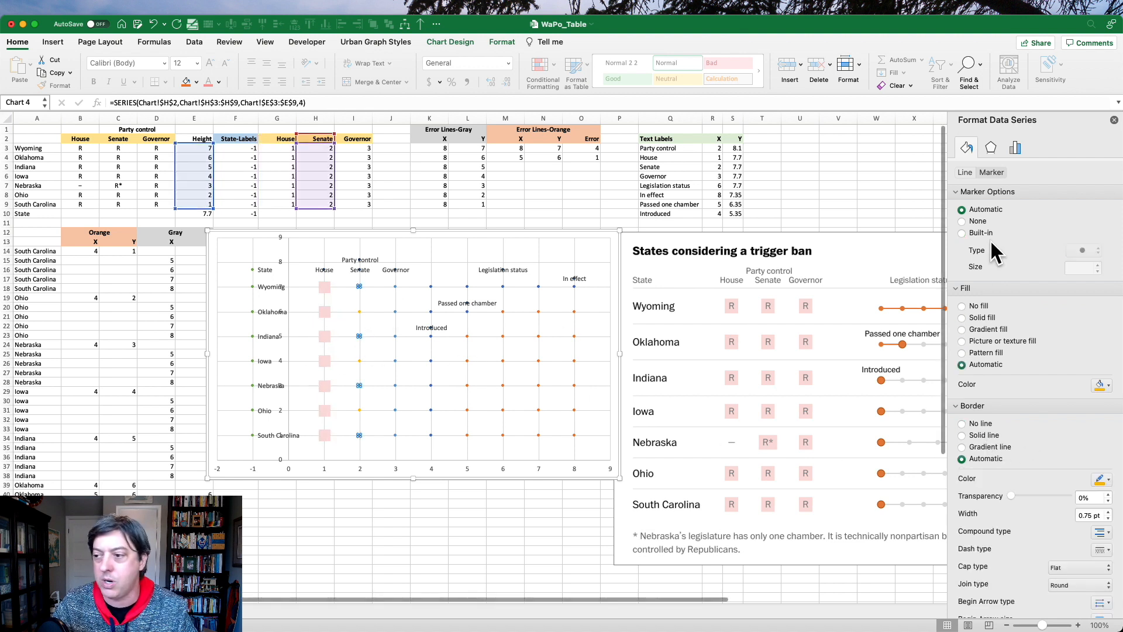
type("20")
key("Return")
left_click(970, 318)
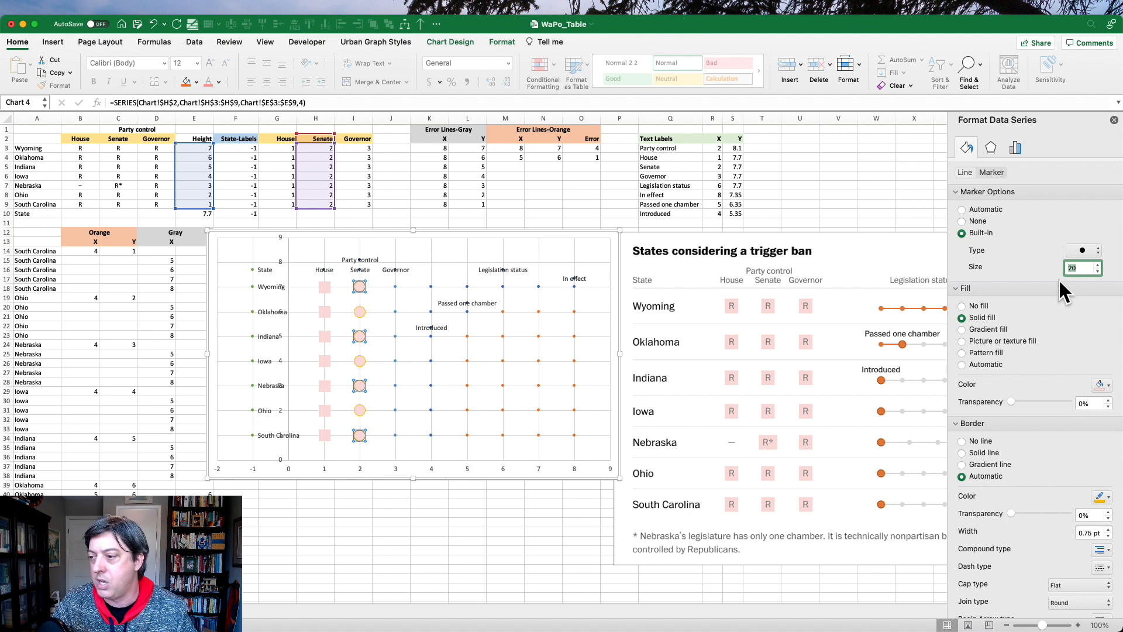
left_click(1089, 250)
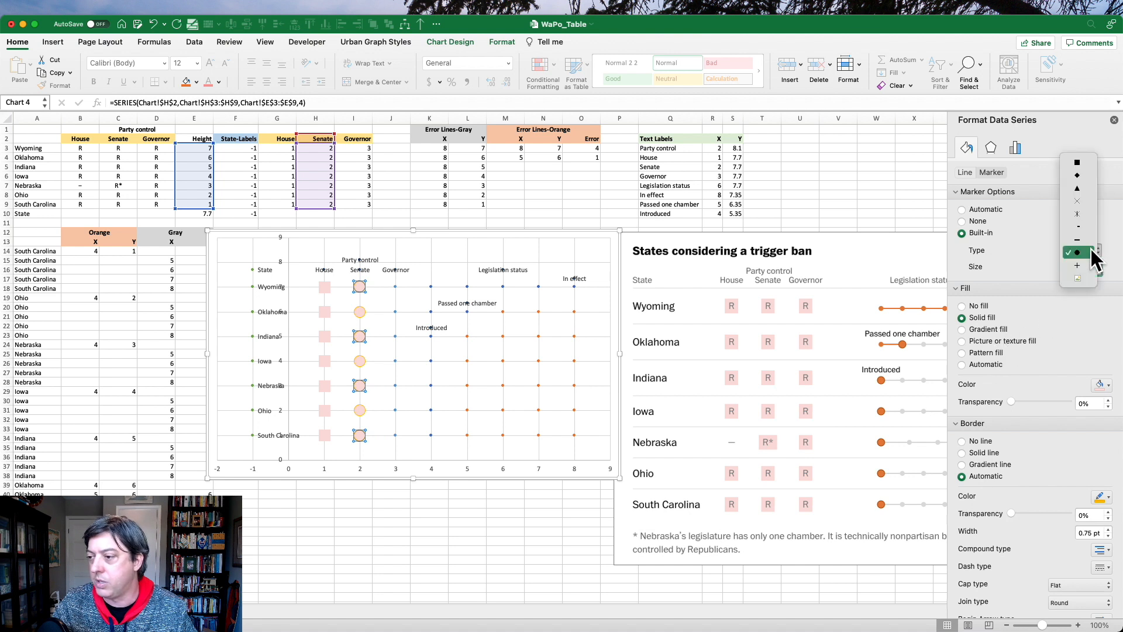
left_click(1079, 162)
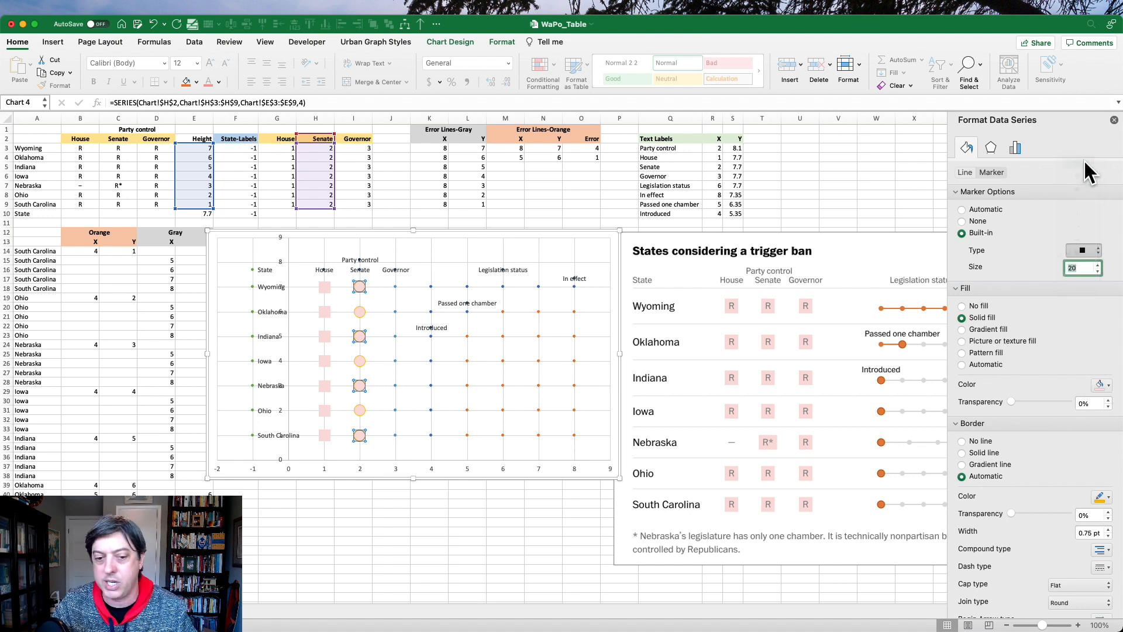
left_click(975, 440)
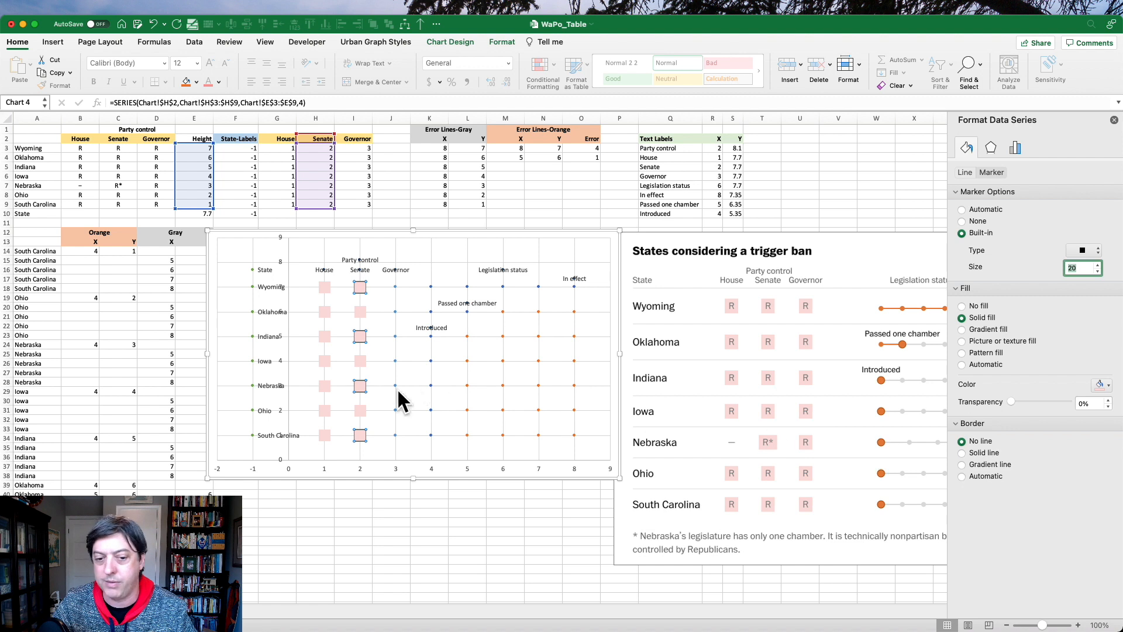
Format the Governor series markers as size 20 squares with a solid light pink fill and no border line
left_click(395, 286)
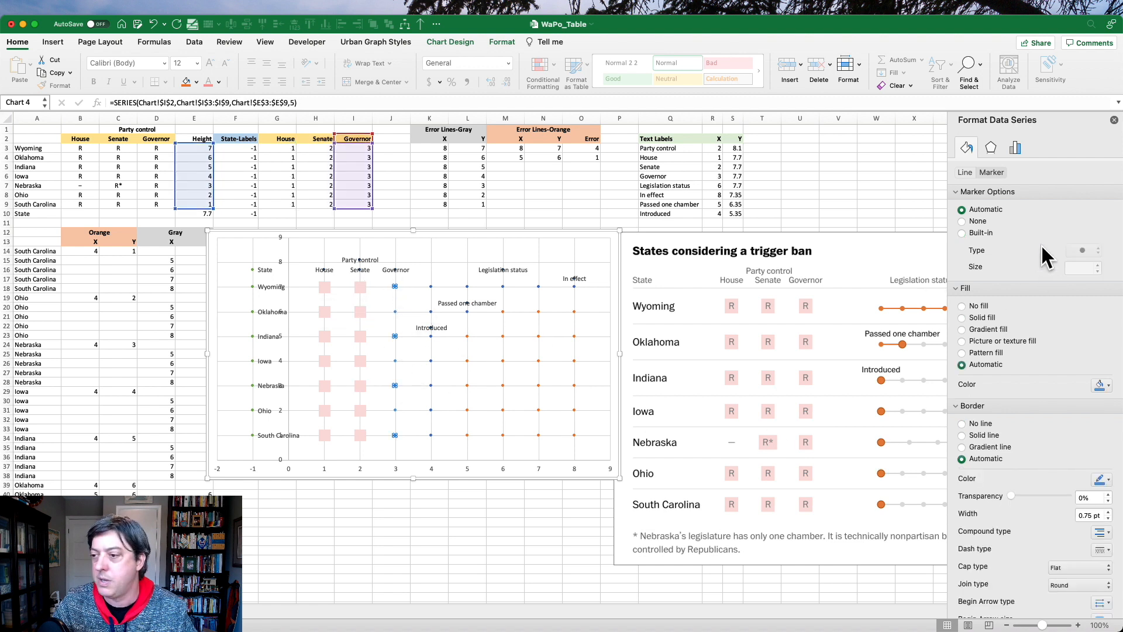
left_click(978, 233)
left_click(1083, 250)
left_click(1078, 164)
type("20")
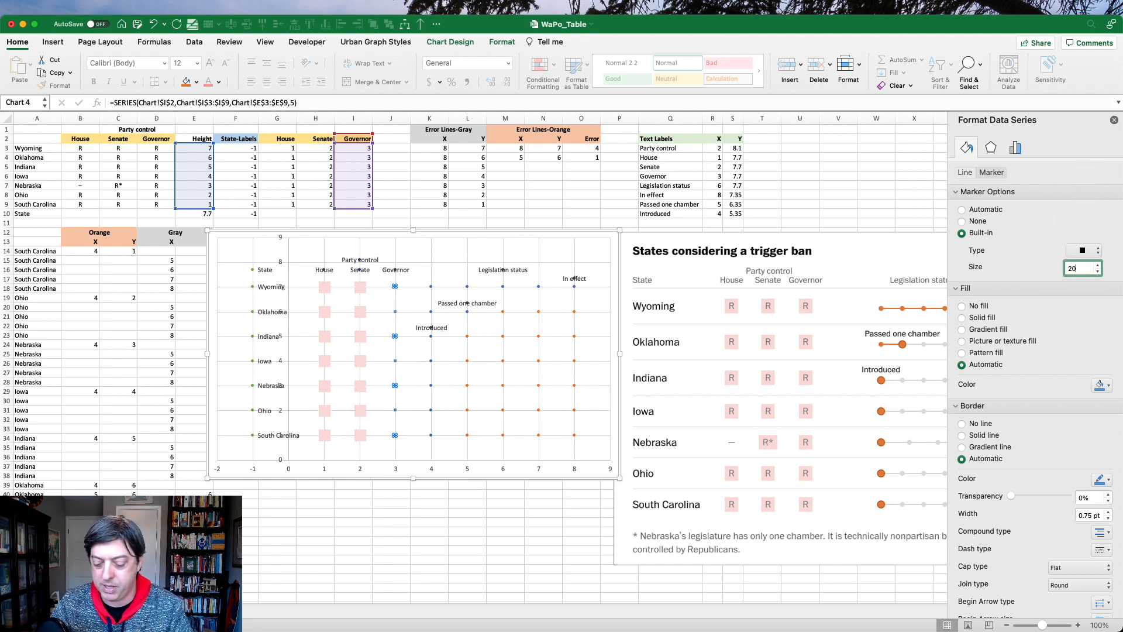
key("Return")
left_click(964, 317)
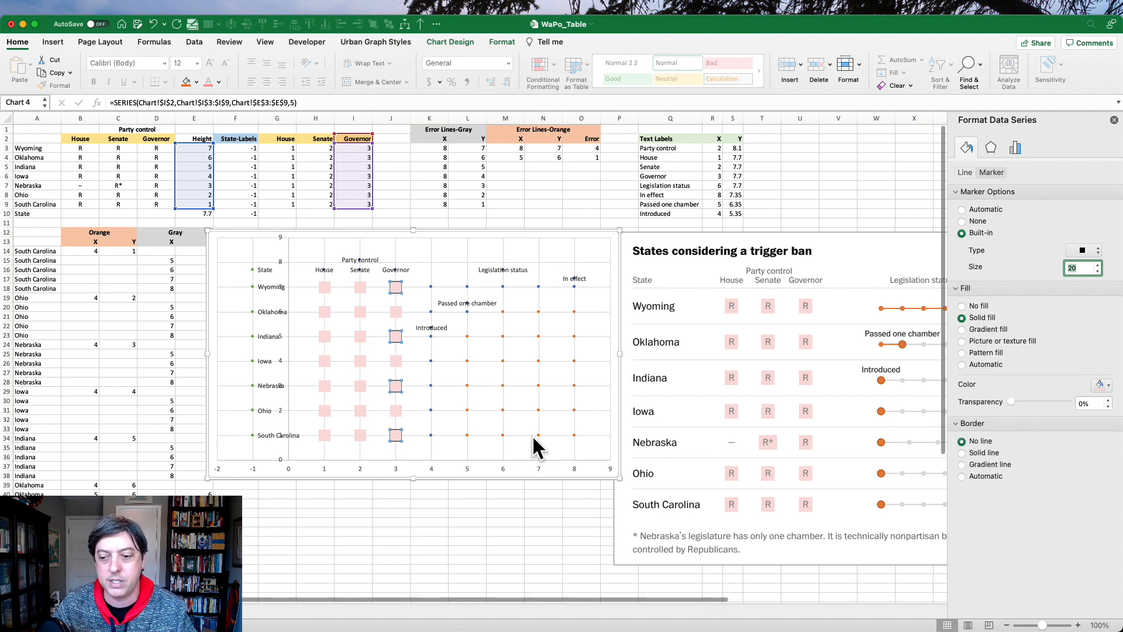
left_click(544, 232)
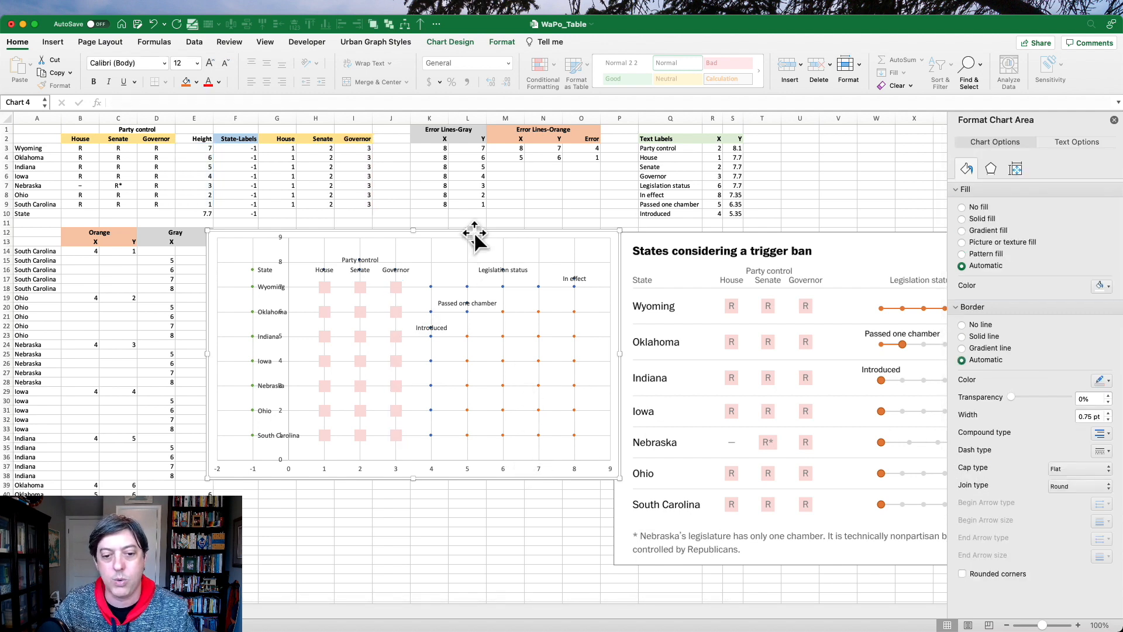
Add data labels to the House series showing only the values from cells B3:B9, centered on the square markers
right_click(322, 289)
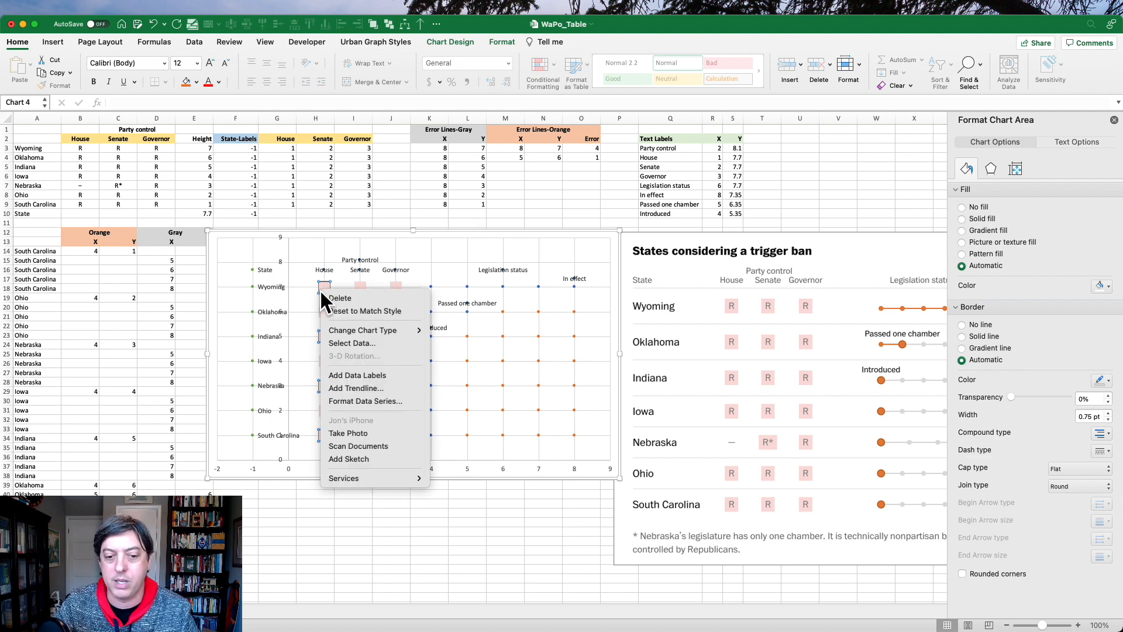
left_click(358, 374)
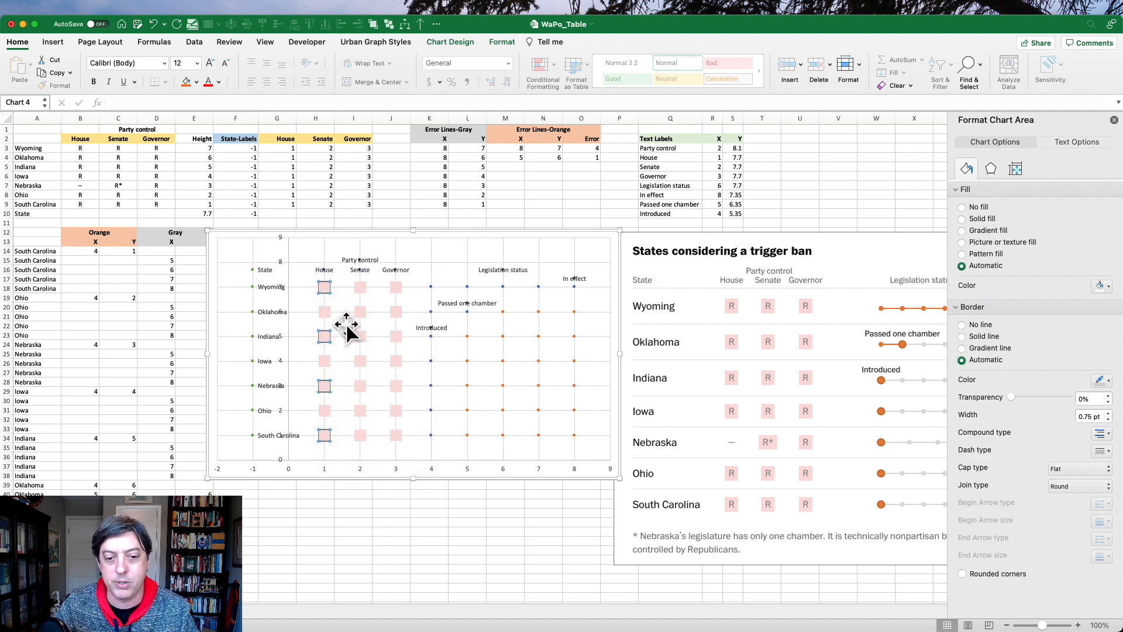
left_click(332, 287)
right_click(336, 287)
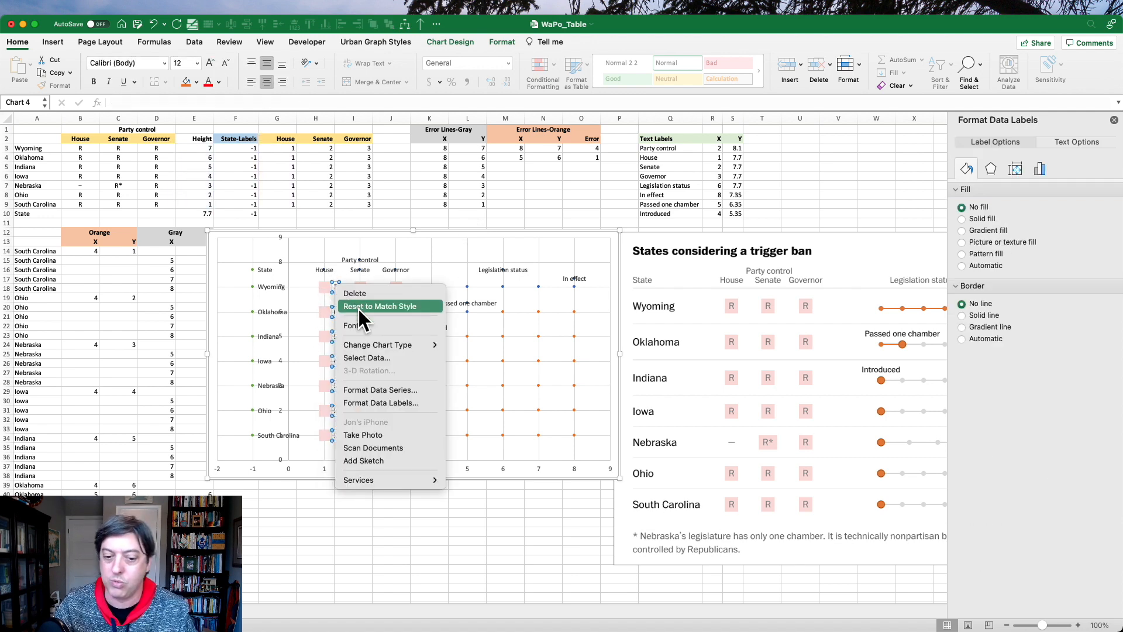
left_click(402, 400)
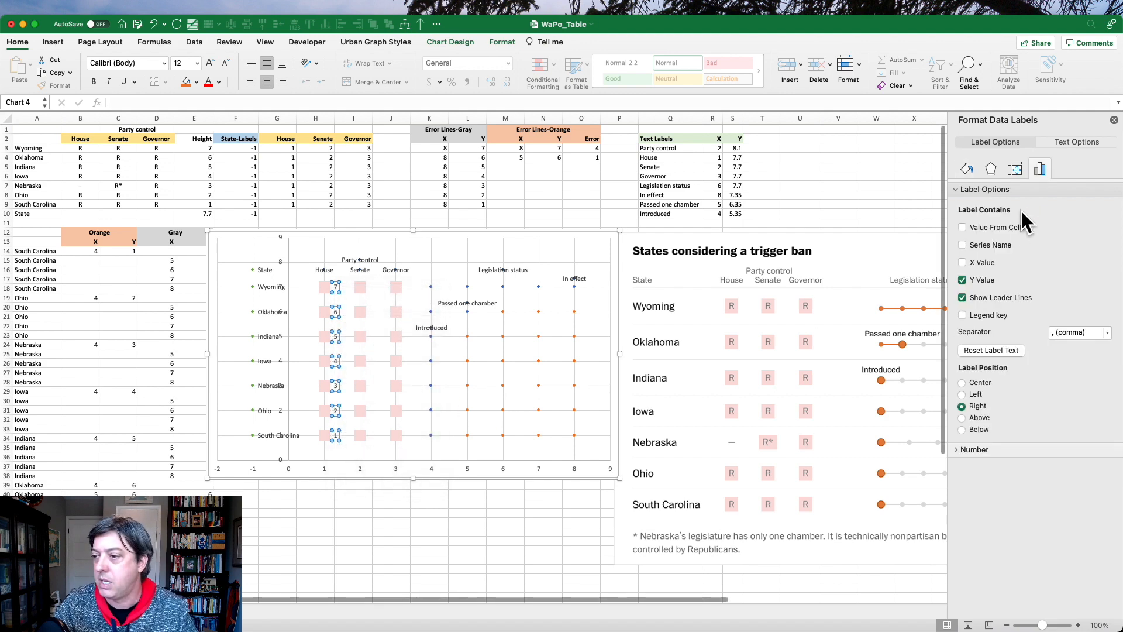
left_click(1015, 228)
left_click(86, 150)
left_click_drag(86, 149, 88, 204)
left_click(642, 195)
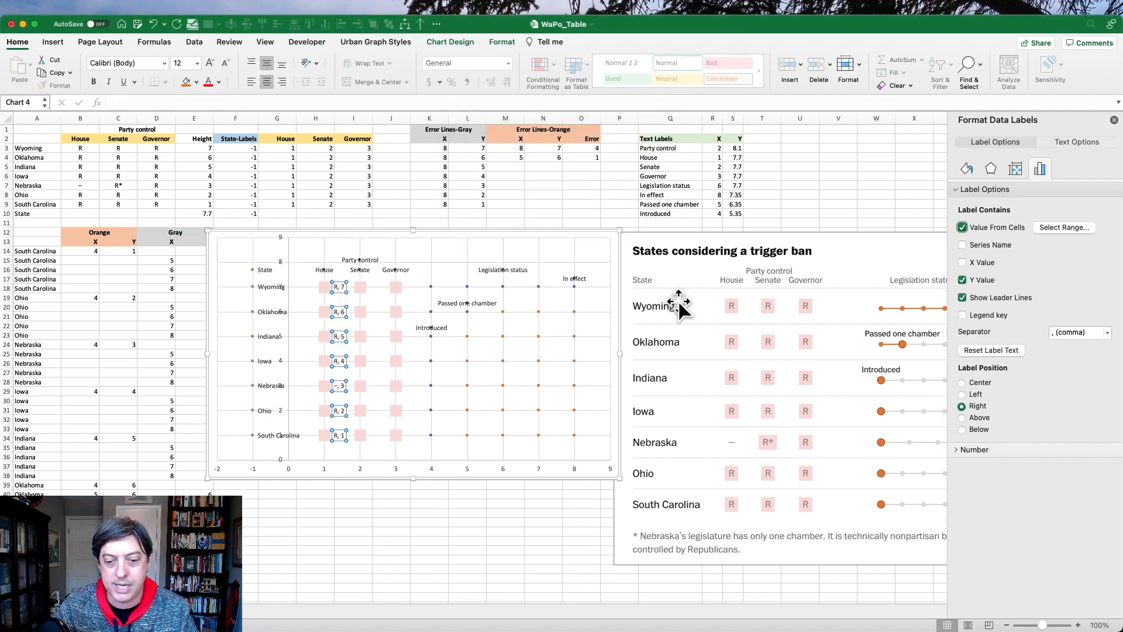
left_click(963, 279)
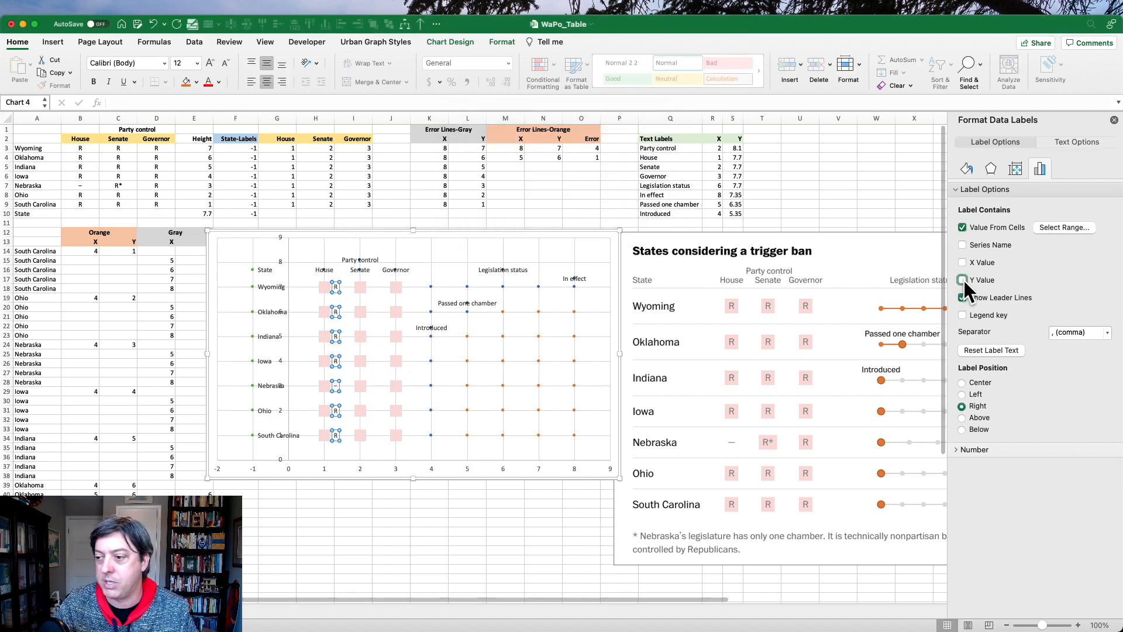
left_click(973, 382)
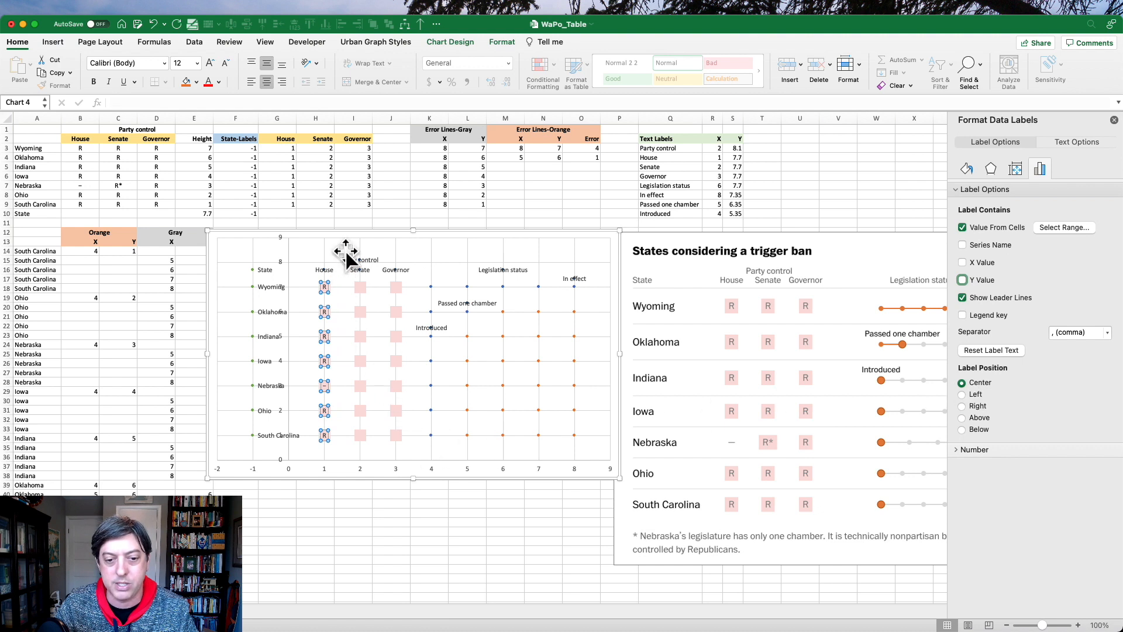
Change the font color of the House series data labels to a dark gray
left_click(325, 292)
left_click(323, 289)
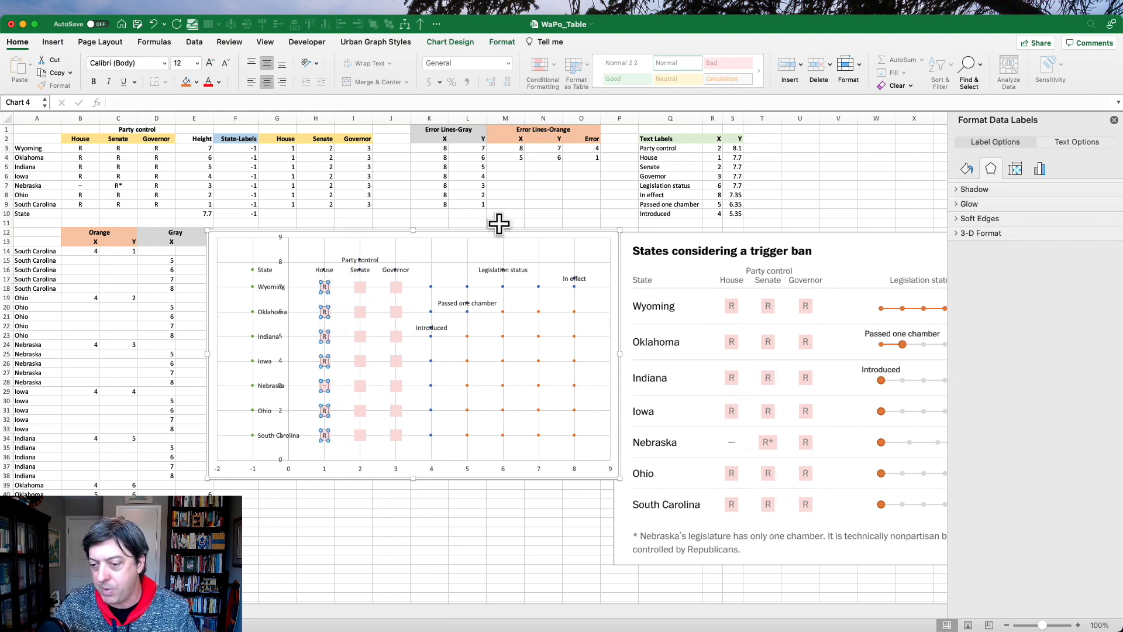
left_click(219, 82)
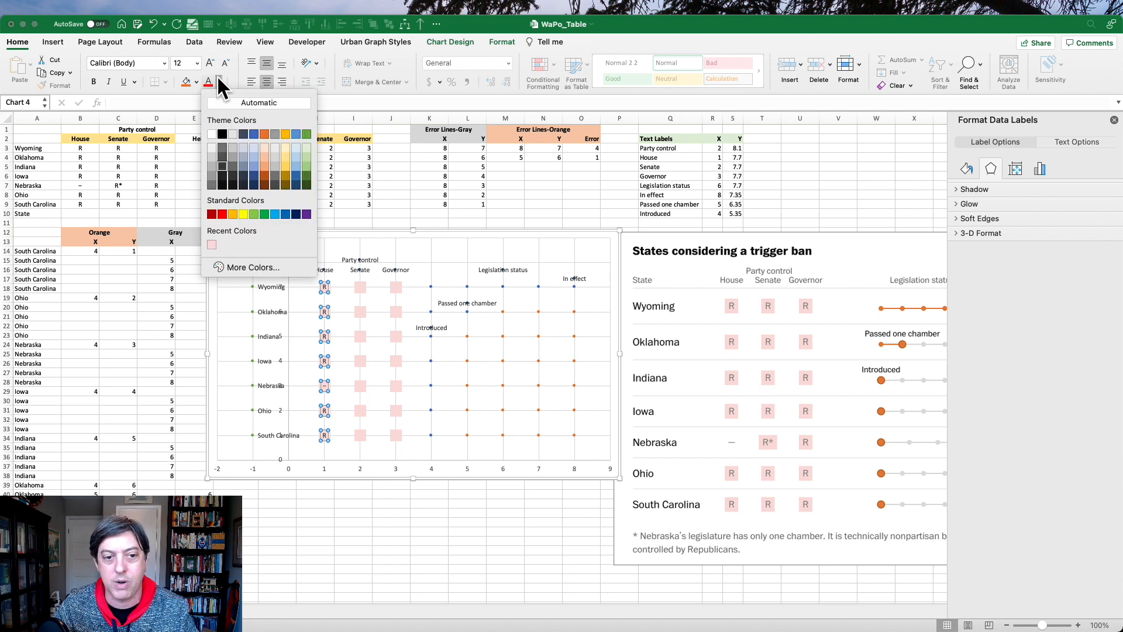
left_click(226, 157)
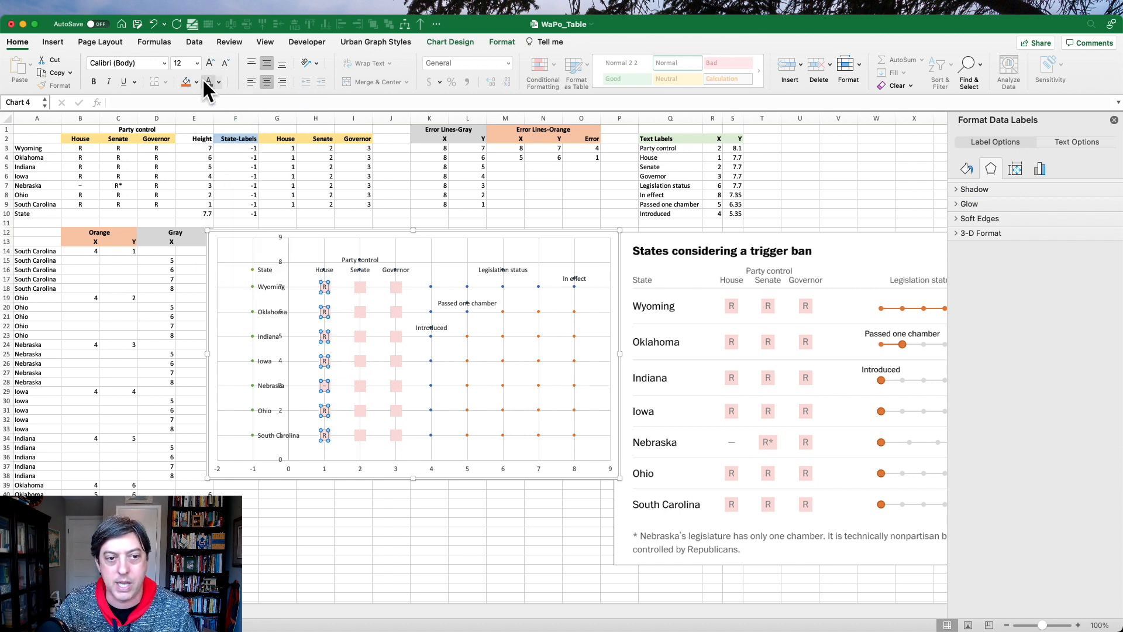
left_click(219, 82)
left_click(225, 147)
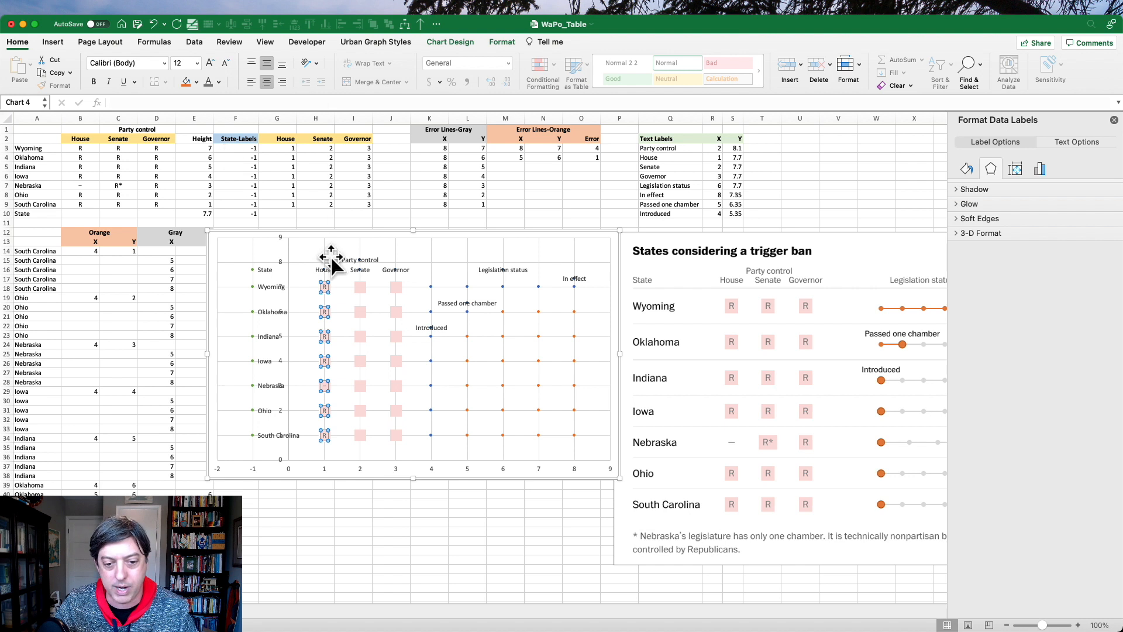
Add centered data labels to the Senate series, taking their text from cells C3:C9 and leaving out the Y value
left_click(362, 287)
right_click(363, 285)
left_click(402, 364)
left_click(371, 286)
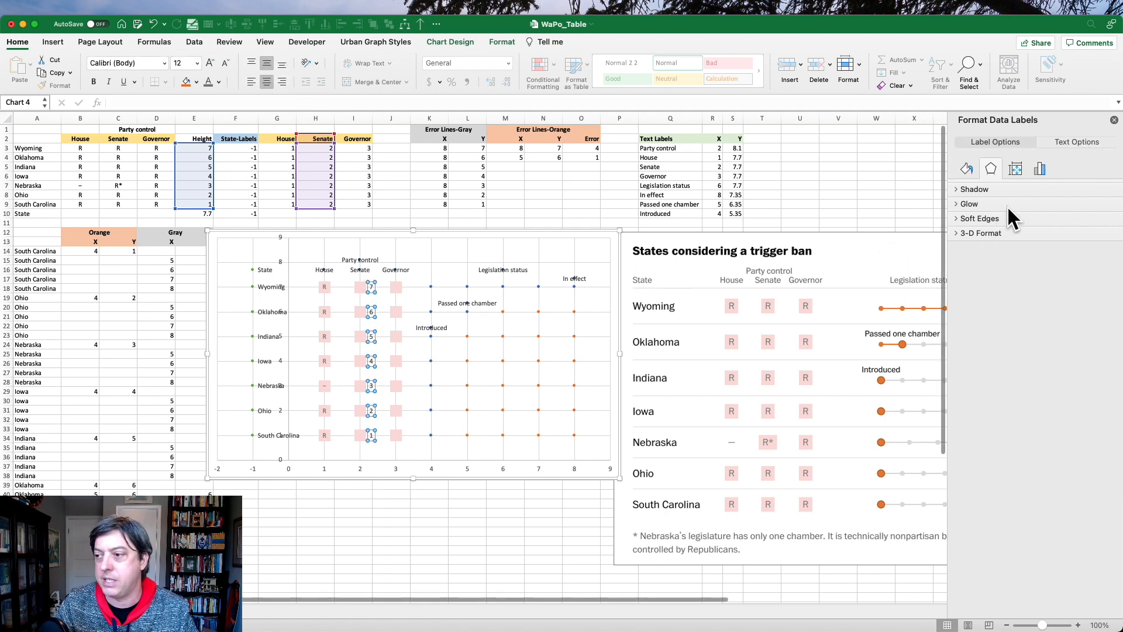
left_click(1041, 169)
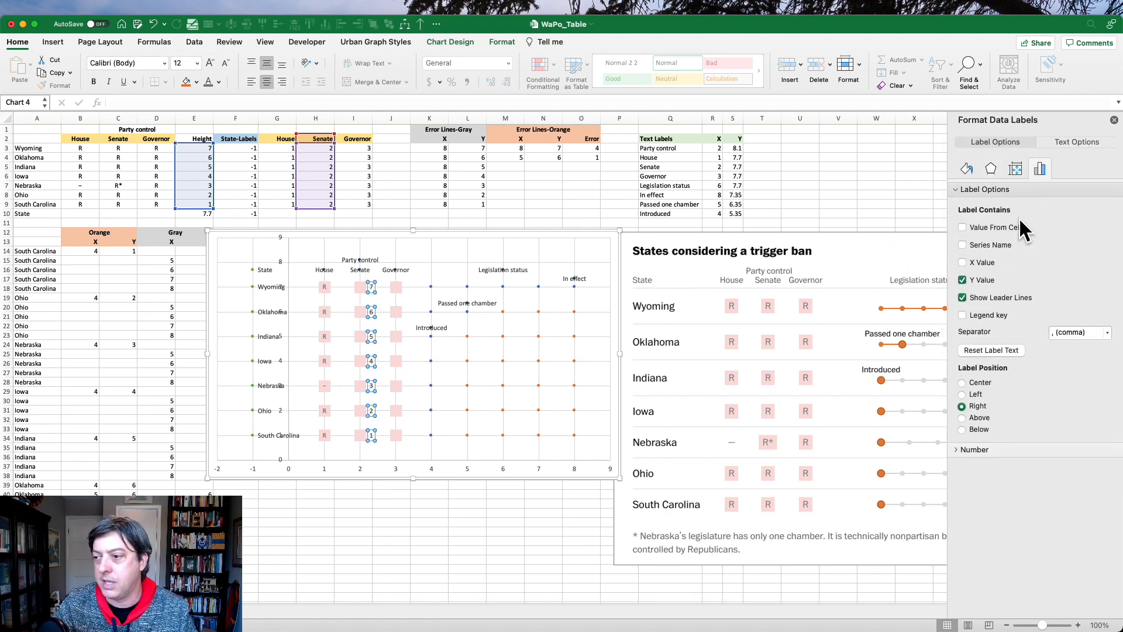
left_click(1014, 228)
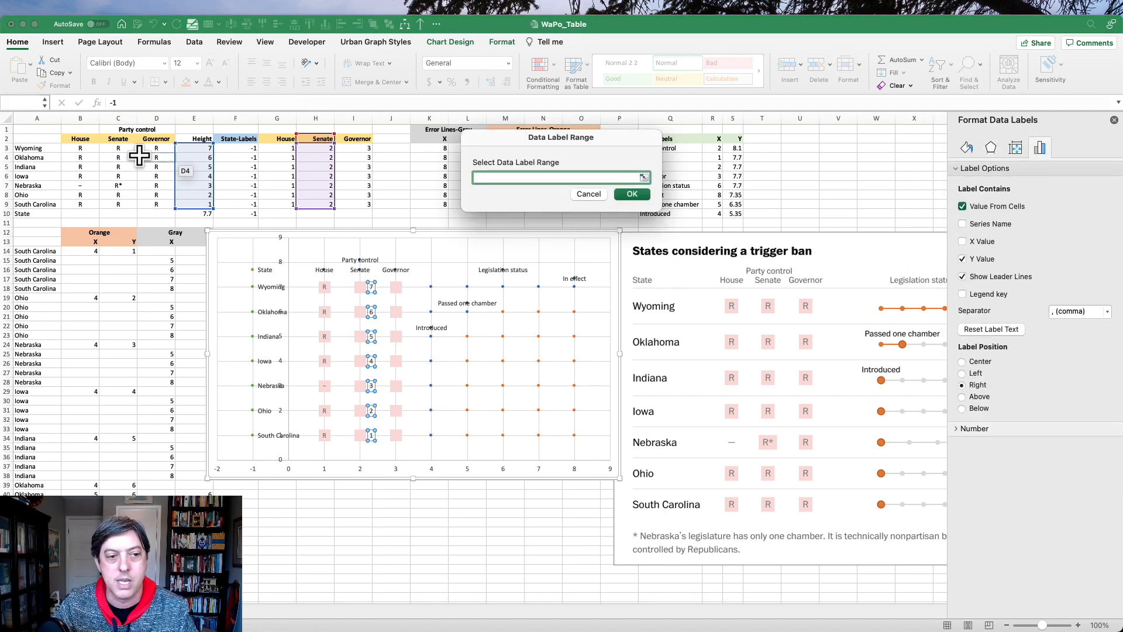
left_click_drag(126, 151, 120, 205)
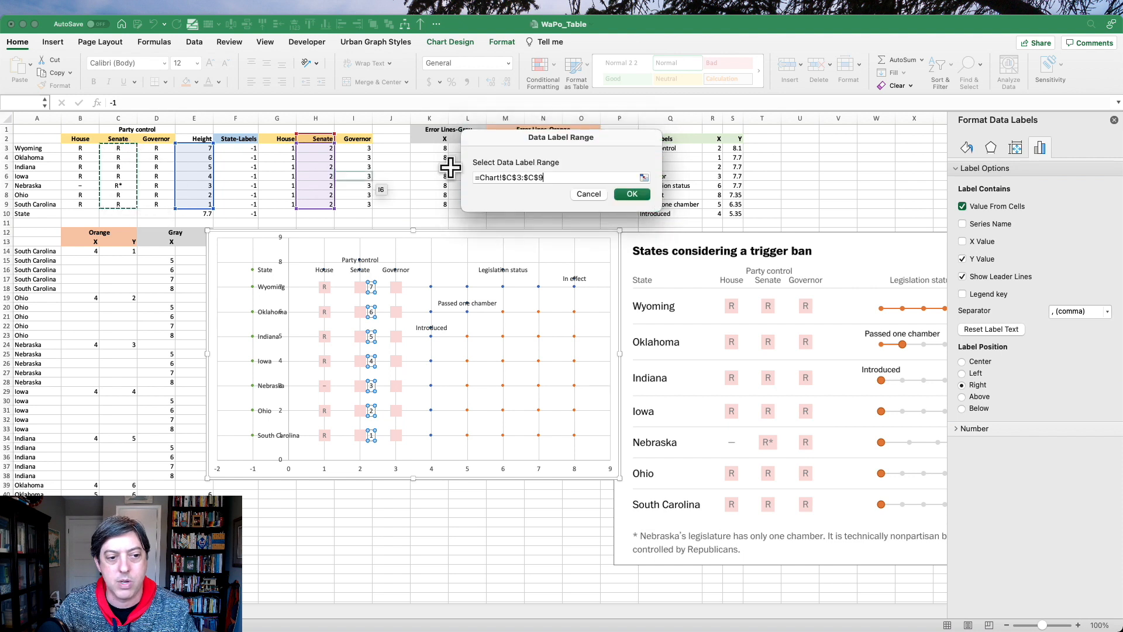
left_click(630, 193)
left_click(962, 280)
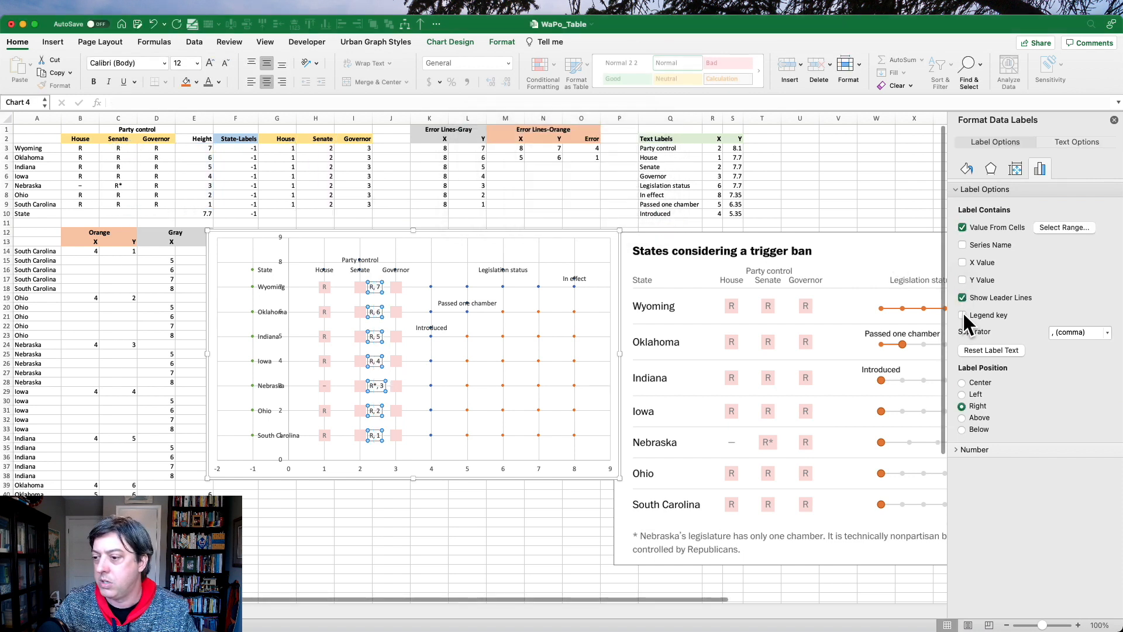
left_click(981, 383)
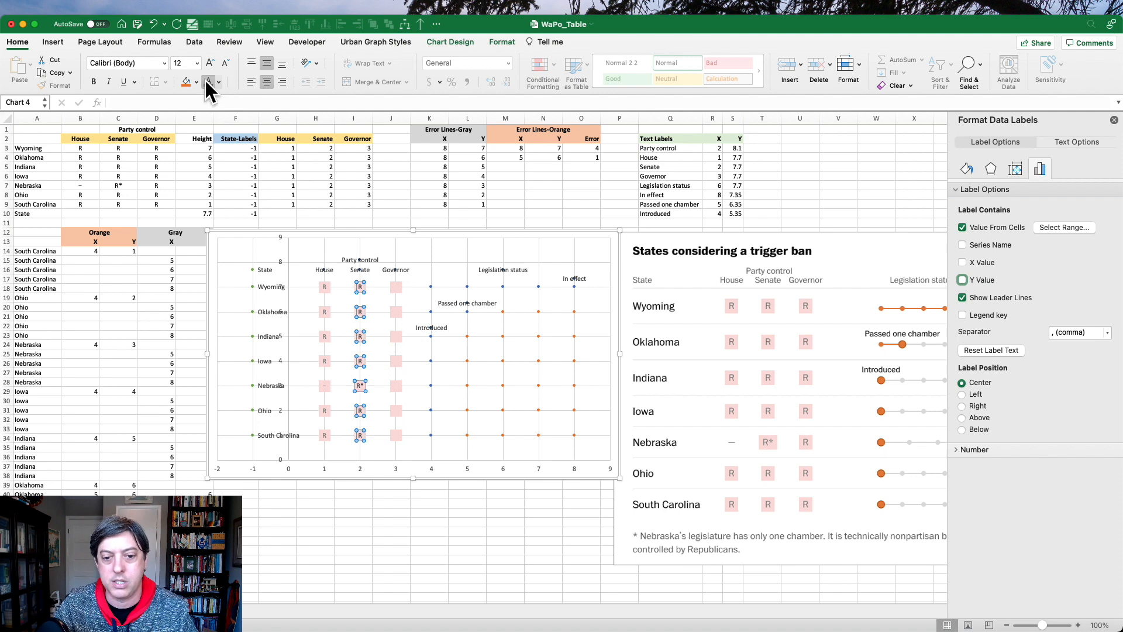
Add centered data labels to the Governor series, taking their text from cells D3:D9 and leaving out the Y value
right_click(394, 287)
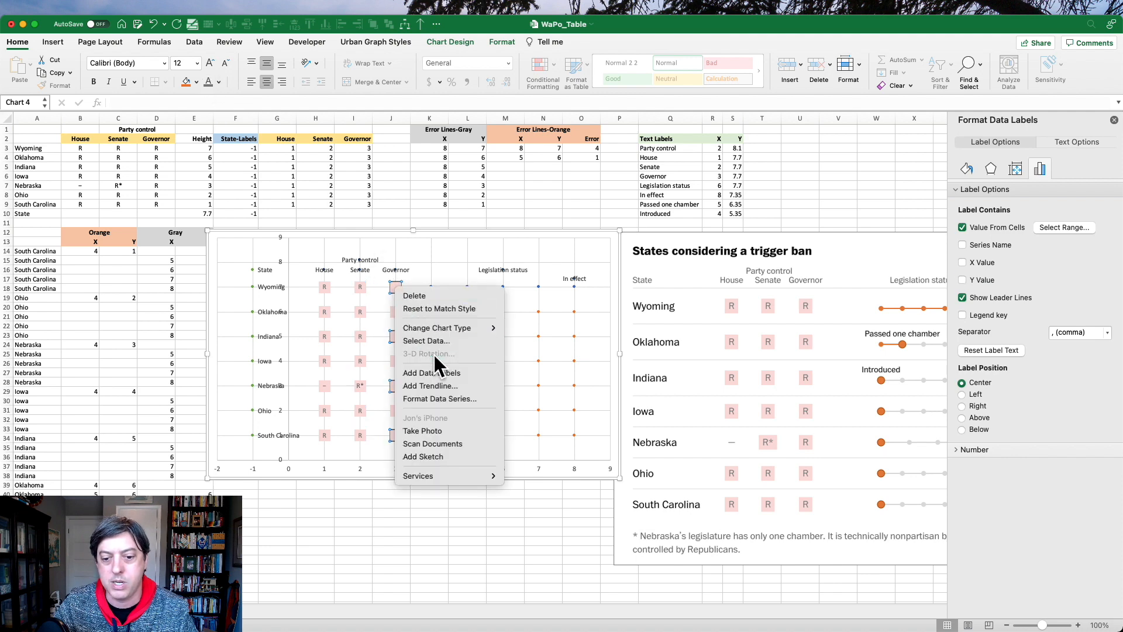
left_click(439, 368)
left_click(408, 287)
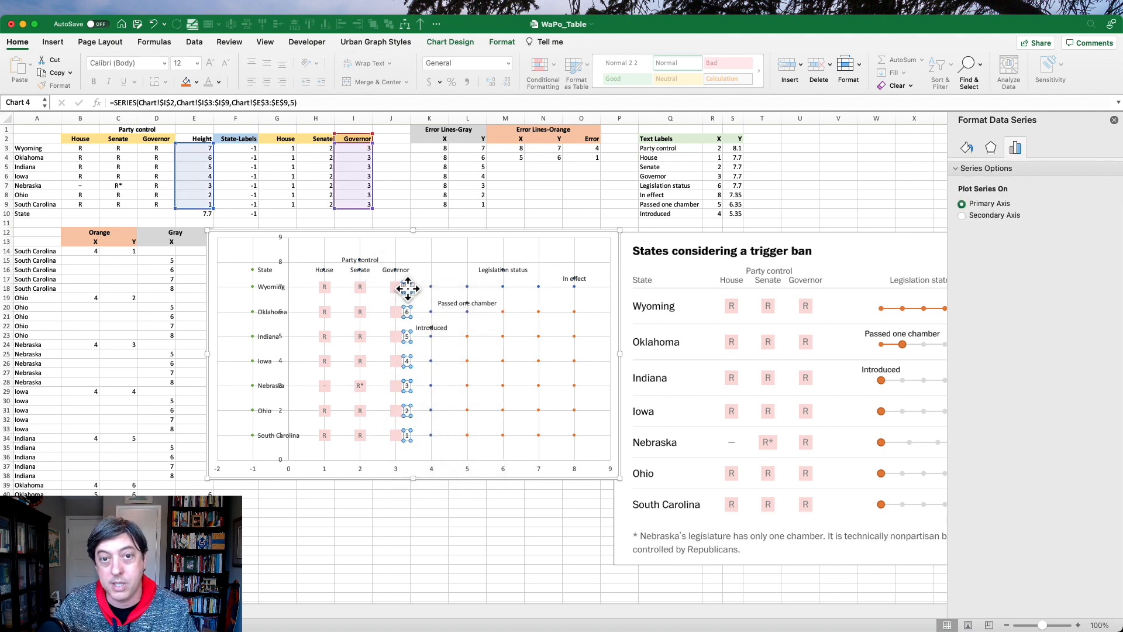
left_click(1042, 167)
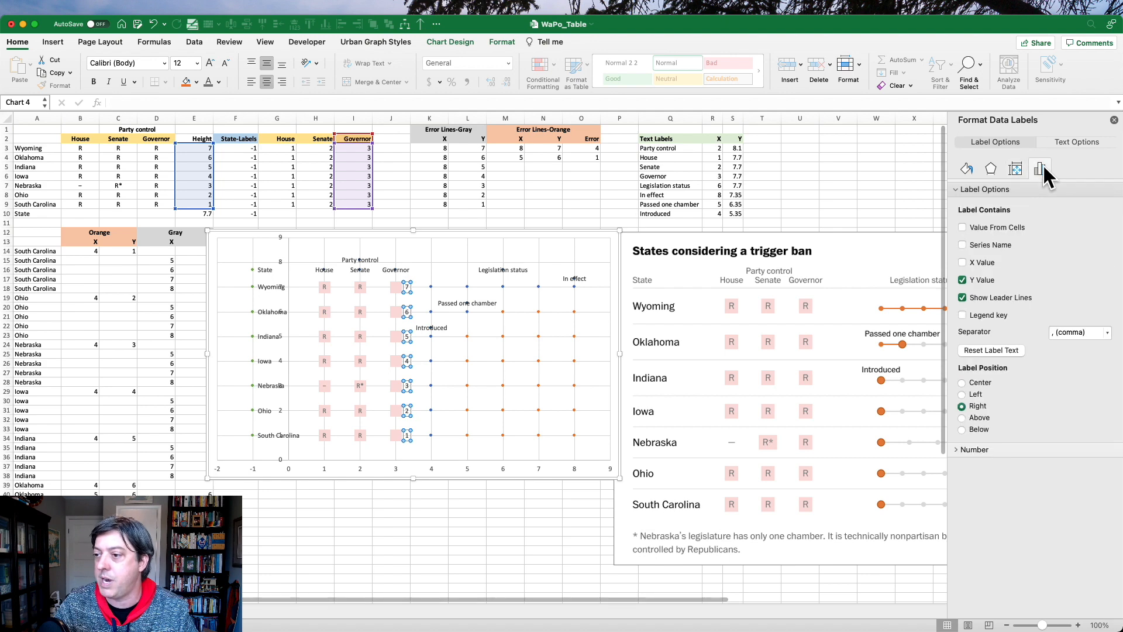
left_click(1002, 226)
left_click_drag(157, 148, 159, 200)
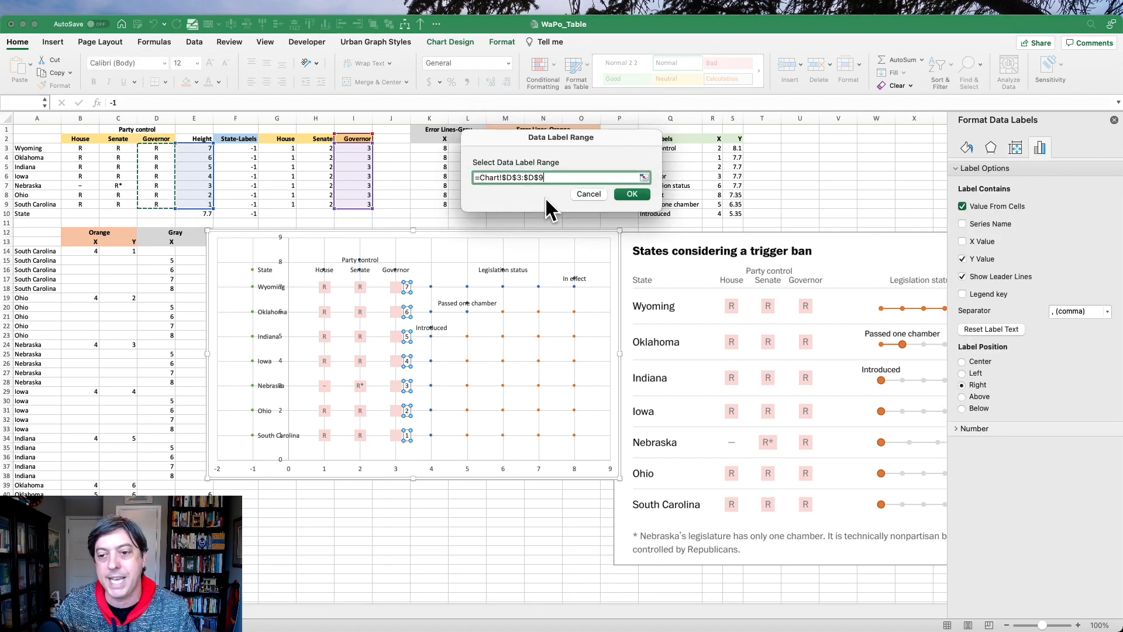
left_click(643, 195)
left_click(962, 280)
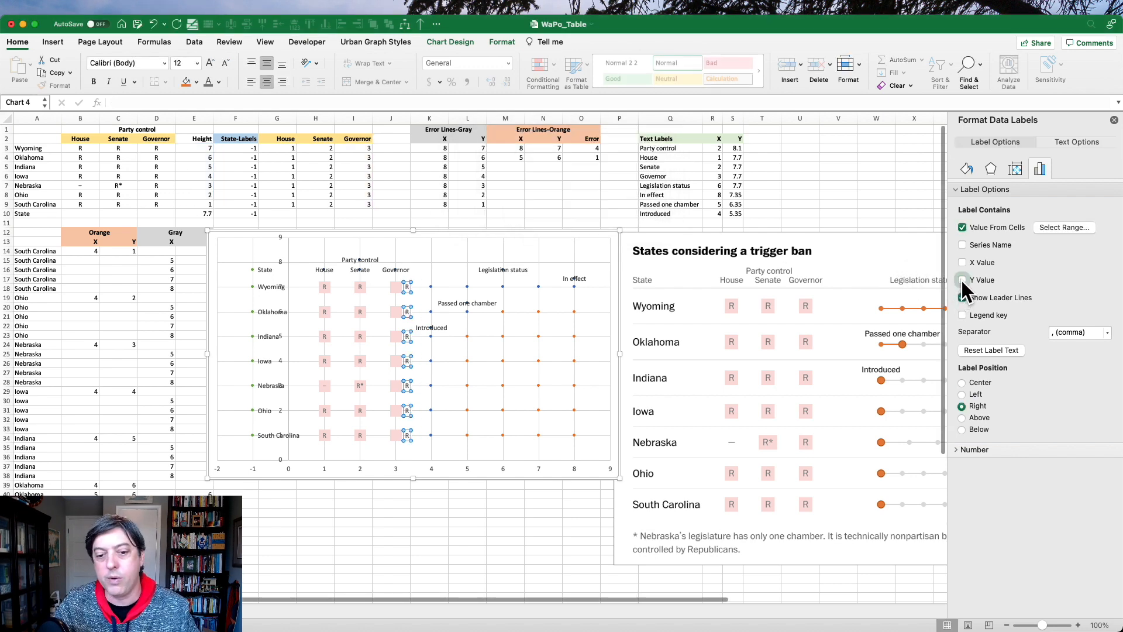
left_click(962, 382)
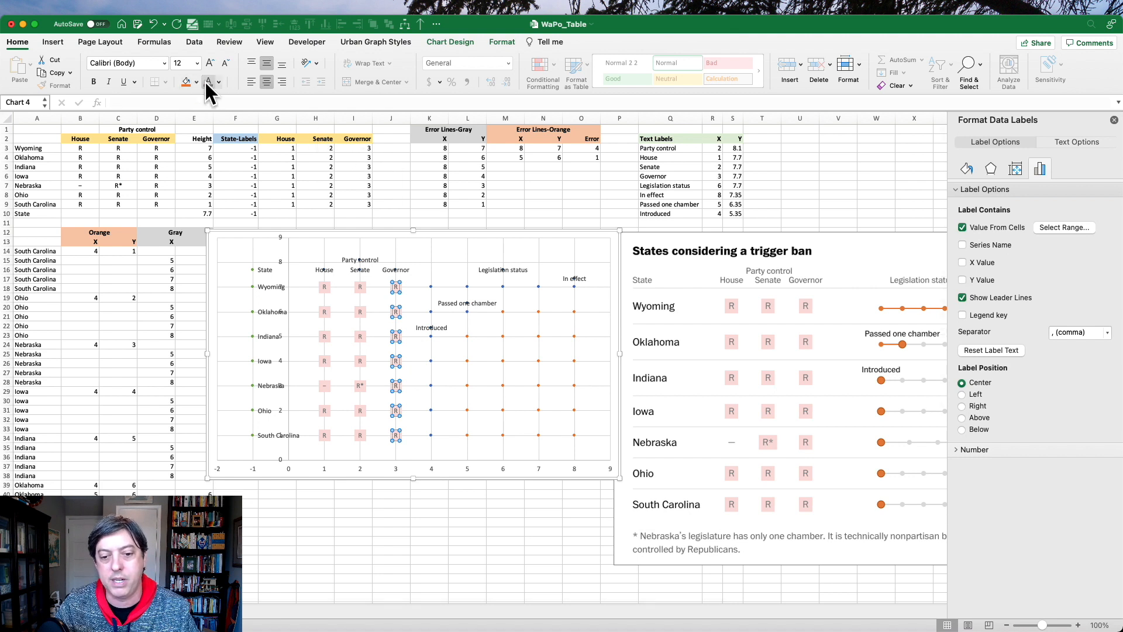
left_click(454, 234)
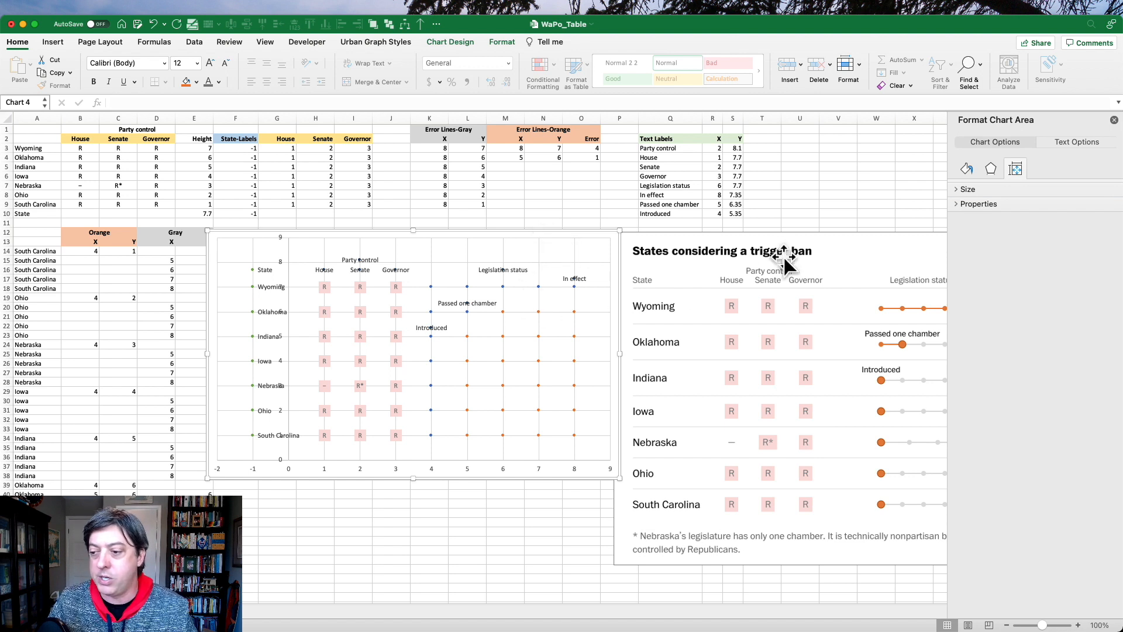
Change the Gray series markers to built-in circles of size 8
left_click(502, 312)
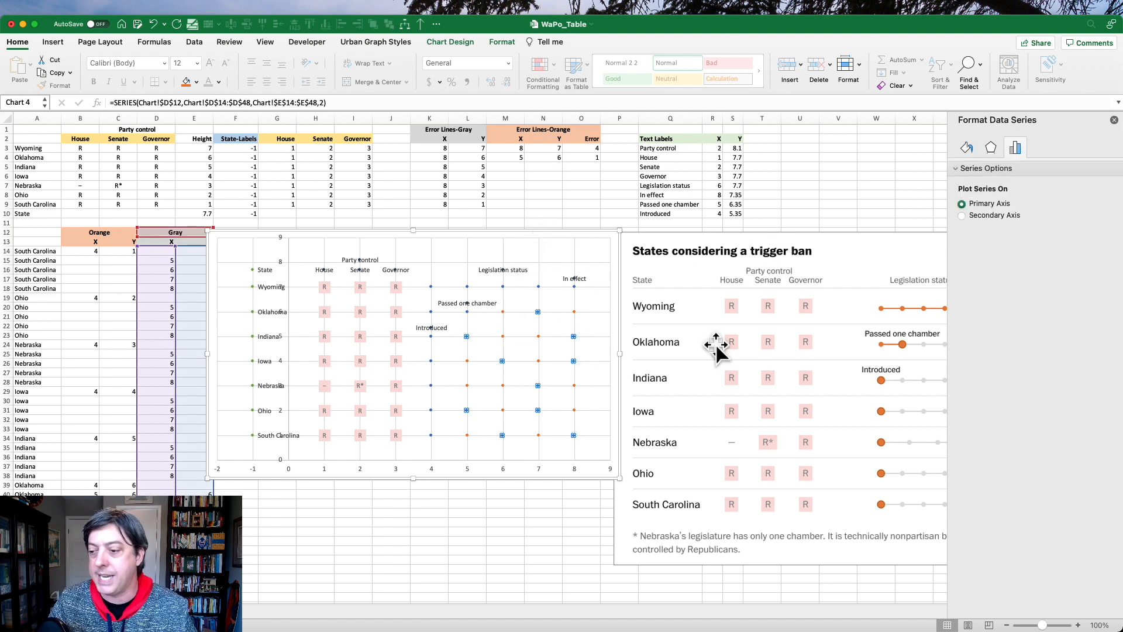
left_click(967, 148)
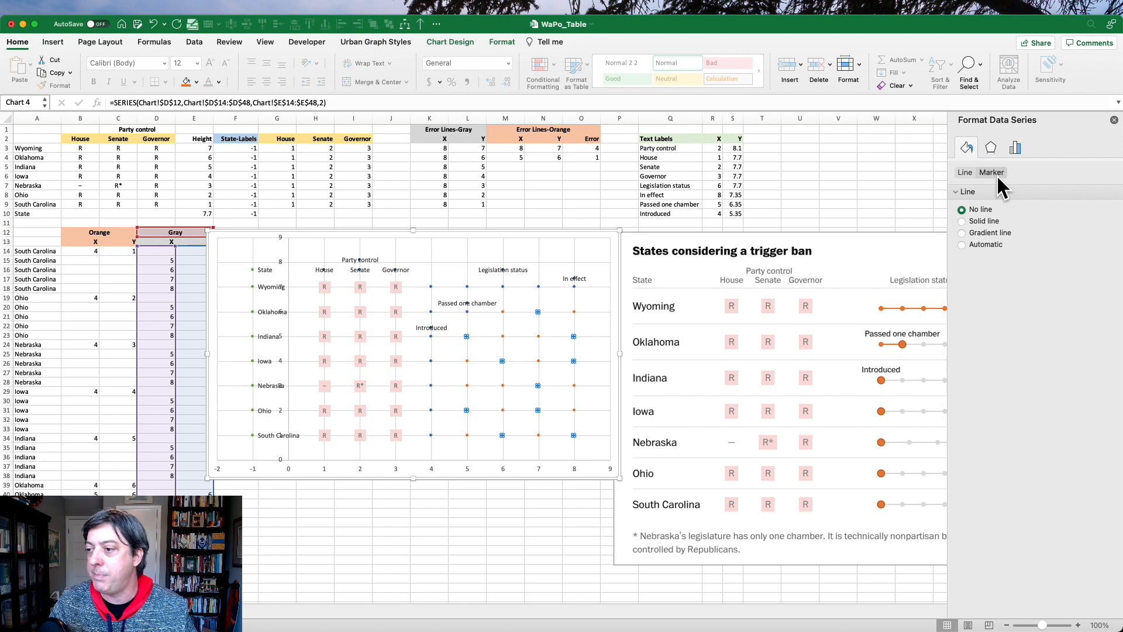
left_click(995, 173)
left_click(974, 192)
left_click(978, 230)
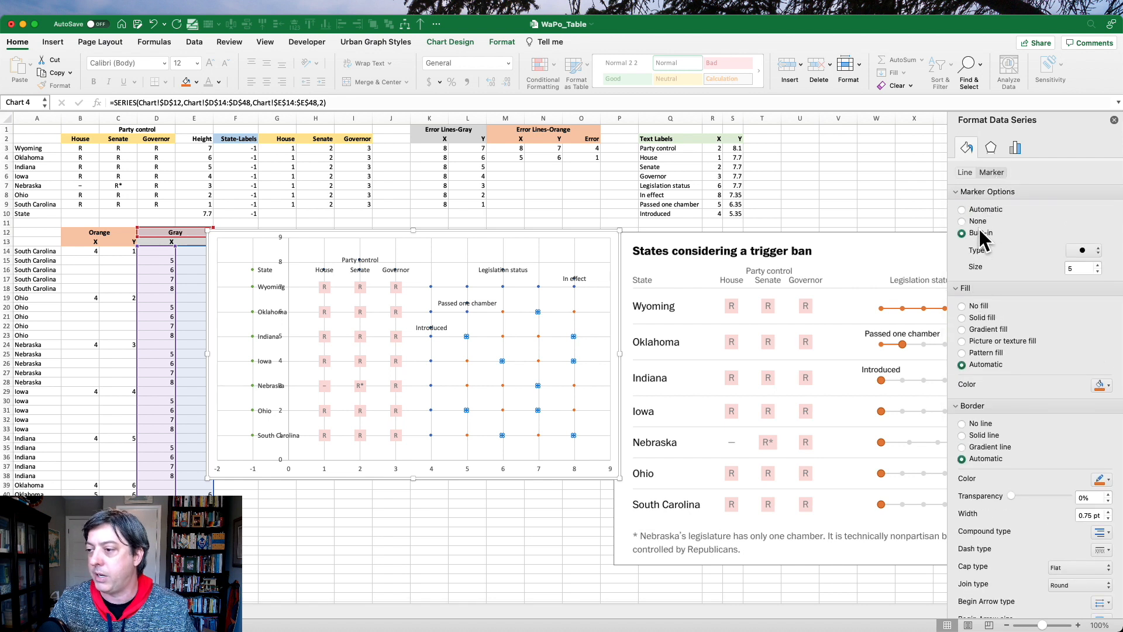
left_click(1099, 264)
left_click(1098, 263)
left_click(1099, 264)
left_click(1099, 263)
left_click(1099, 264)
left_click(1099, 264)
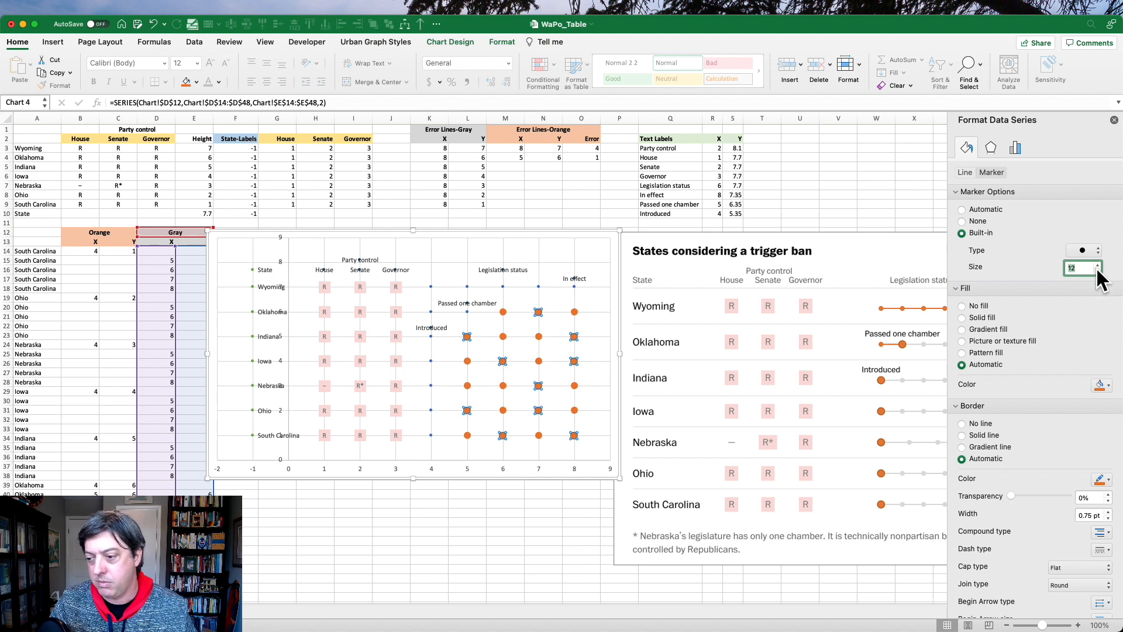
left_click(1098, 270)
left_click(1099, 270)
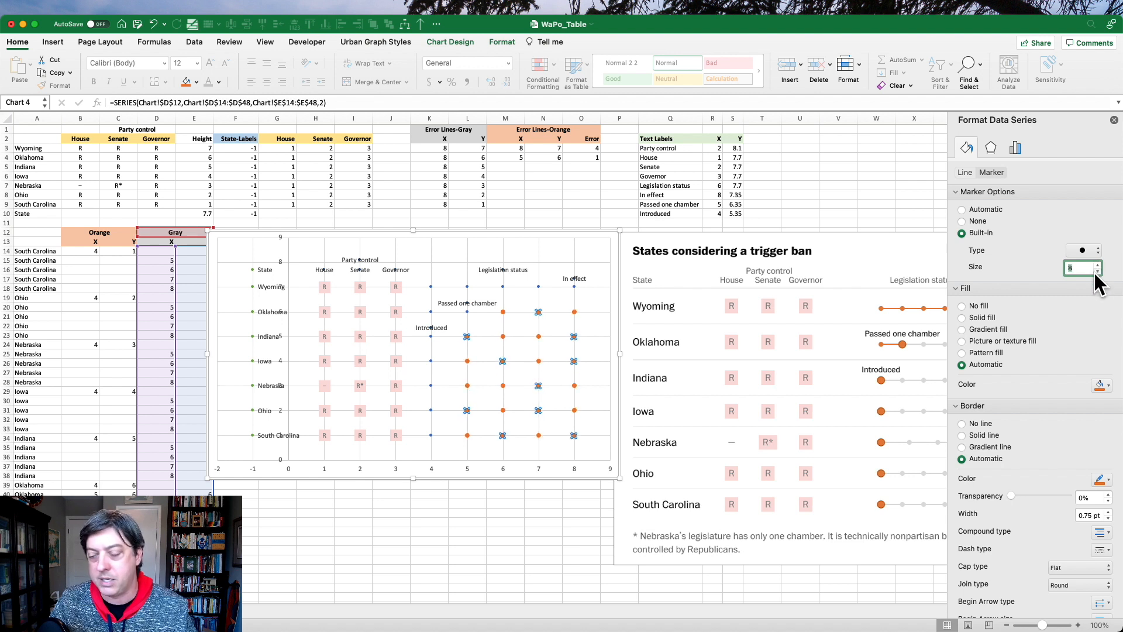
Give the Gray series markers a solid gray fill with no border line, and set their size to 10
left_click(977, 320)
left_click(1100, 385)
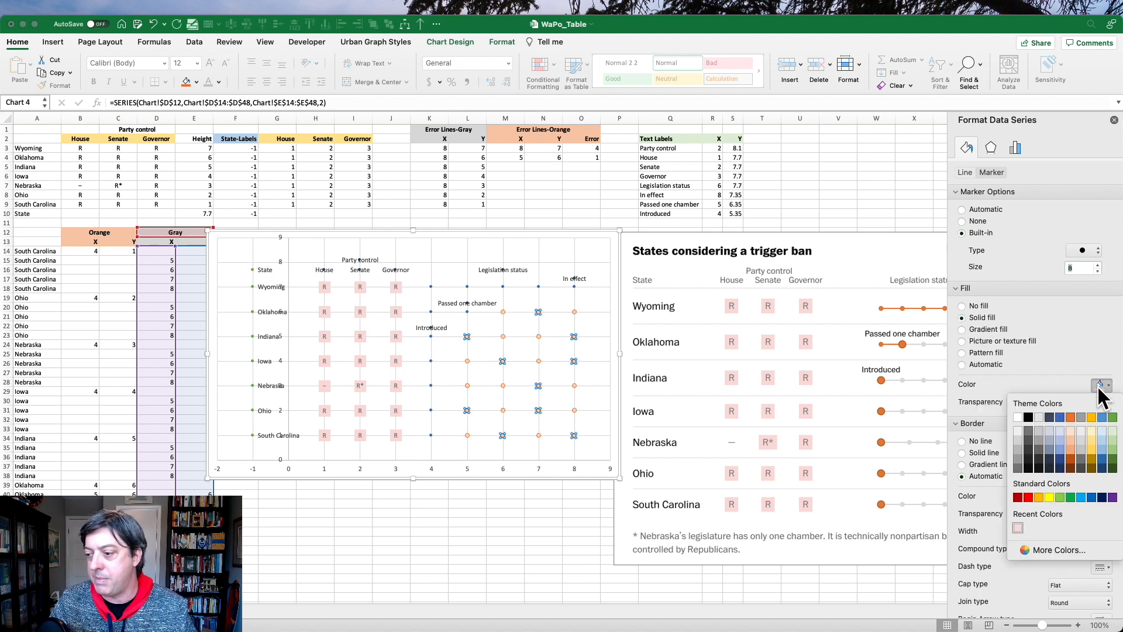
left_click(1024, 453)
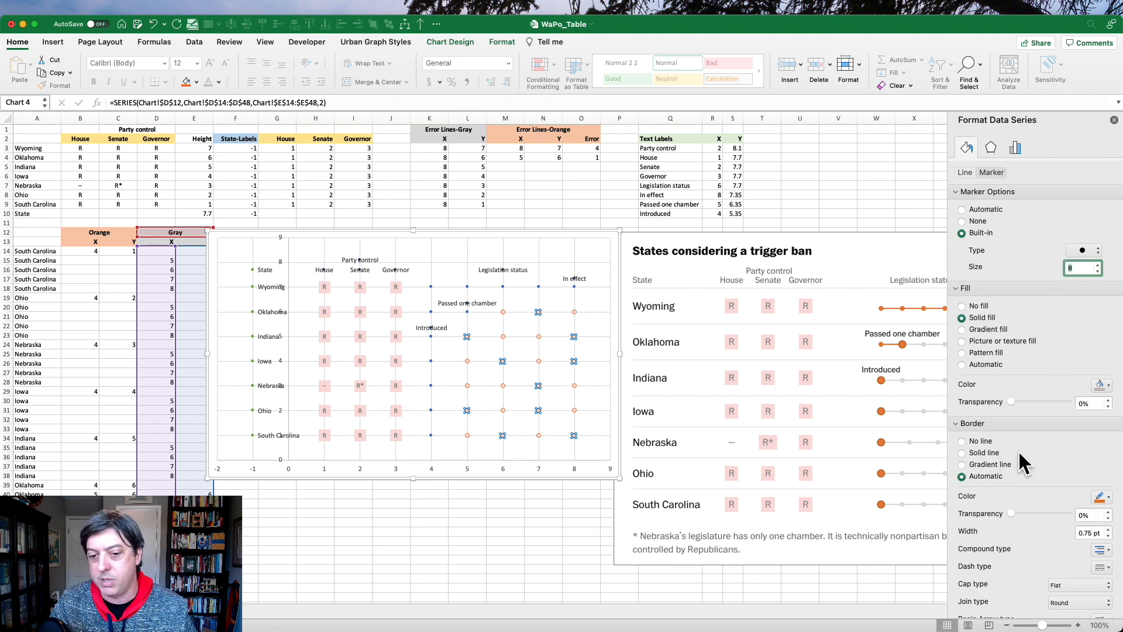
left_click(977, 443)
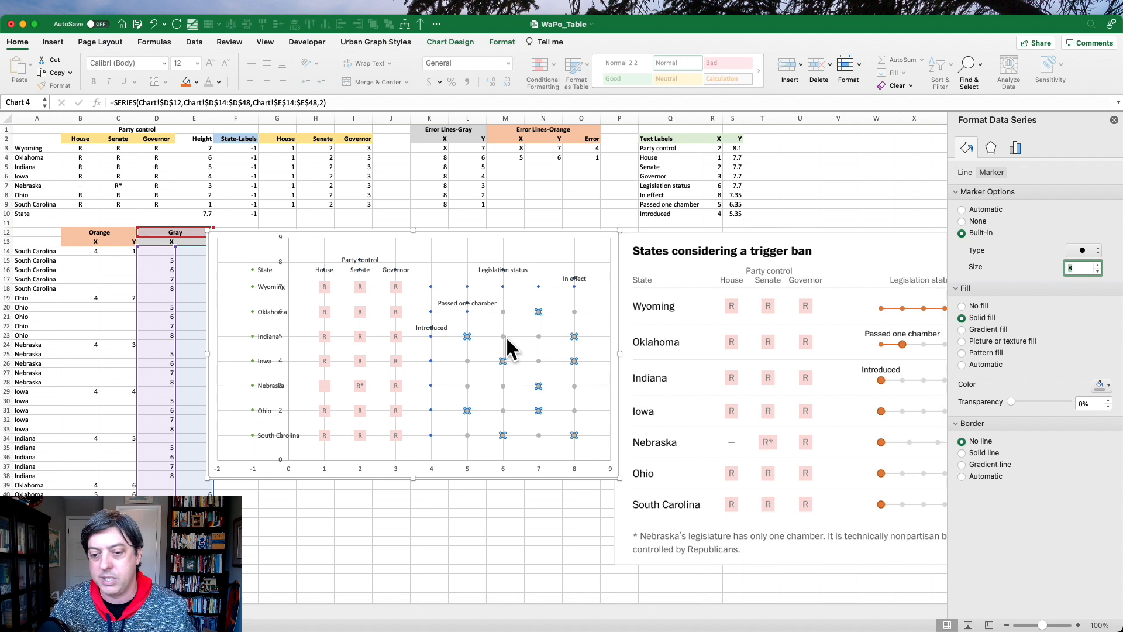
left_click(1098, 264)
left_click(1098, 264)
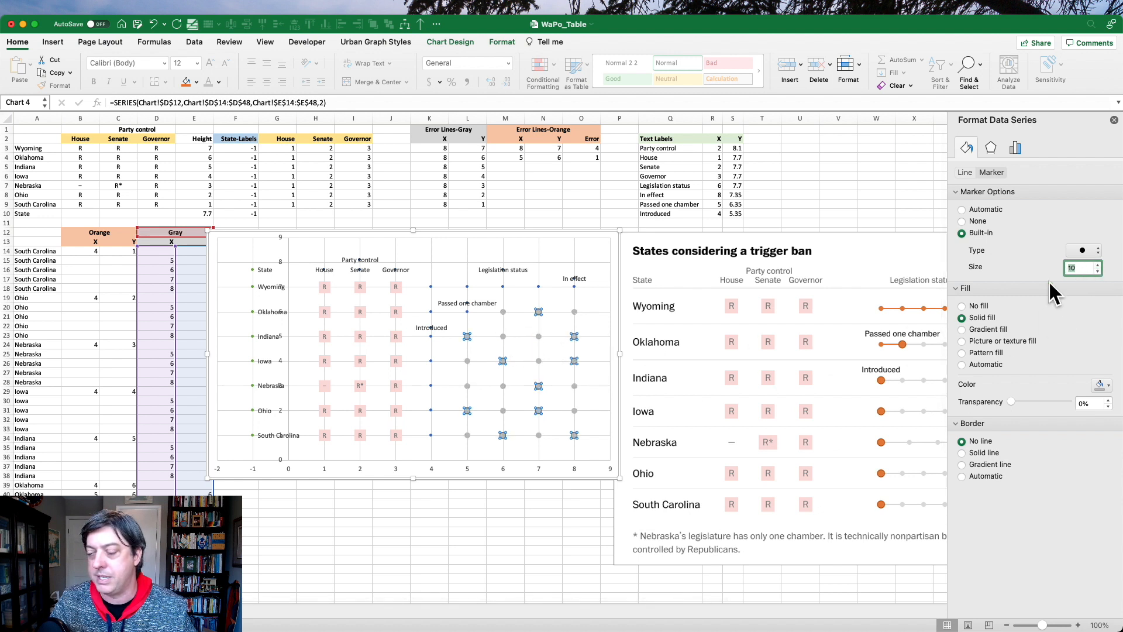
Format the Orange series markers as built-in circles of size 10 with a solid orange fill and no border line
left_click(503, 286)
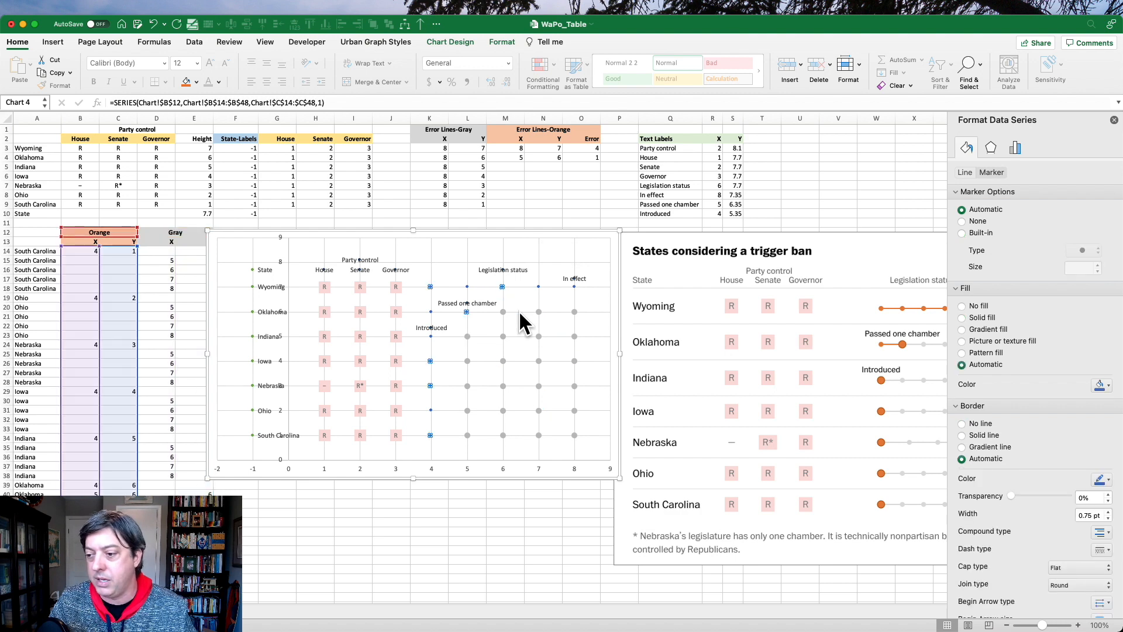
left_click(987, 231)
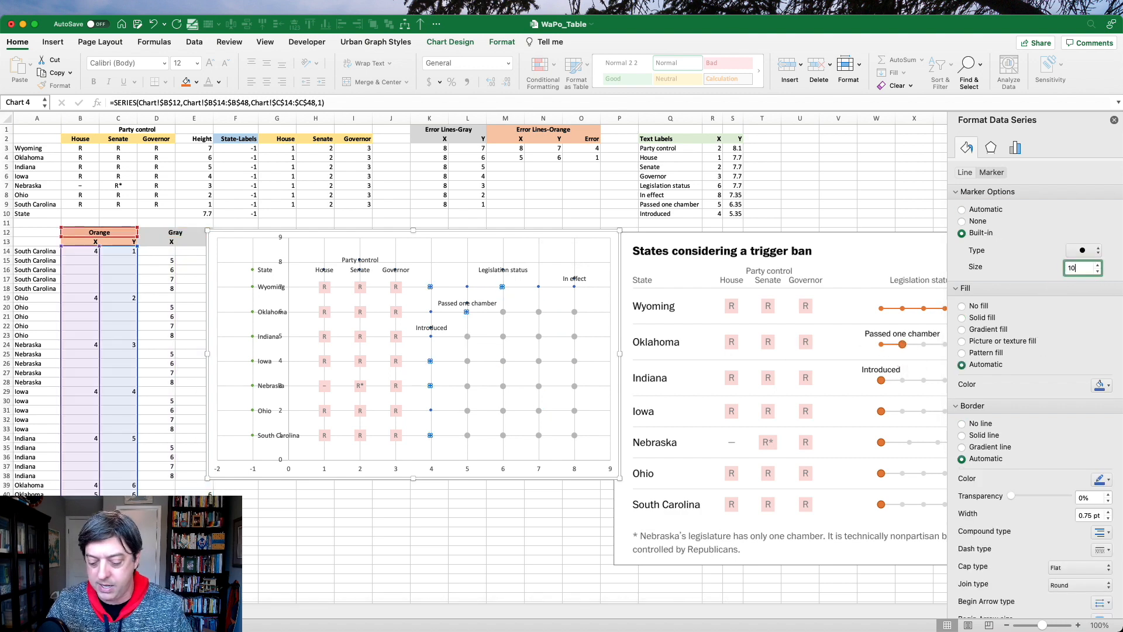
type("10")
key("Return")
left_click(978, 316)
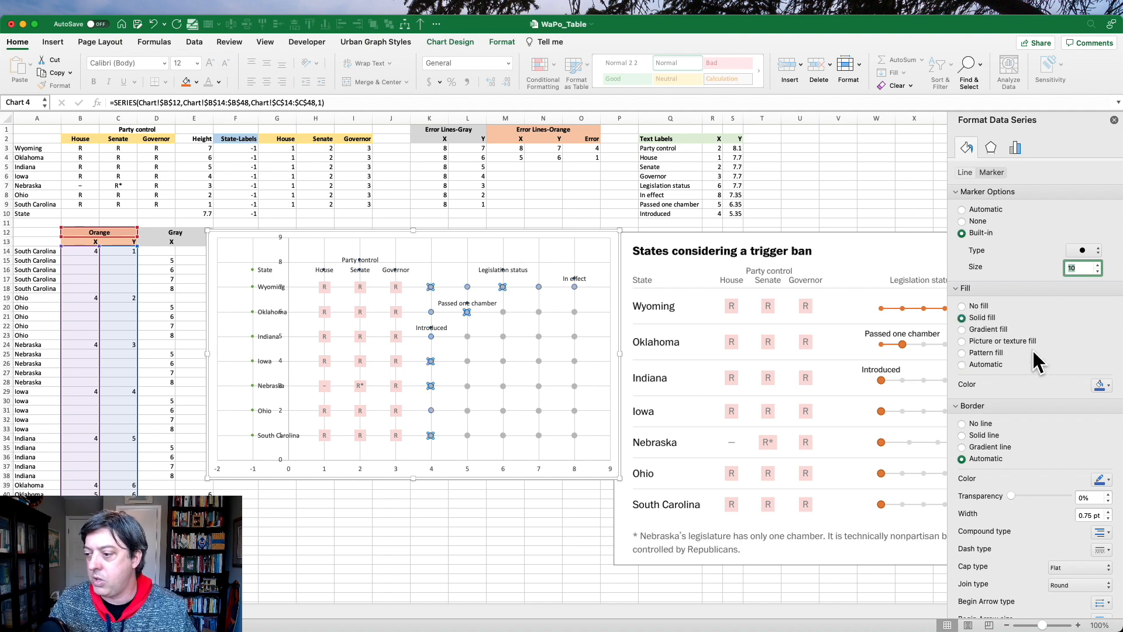
left_click(1099, 384)
left_click(1072, 415)
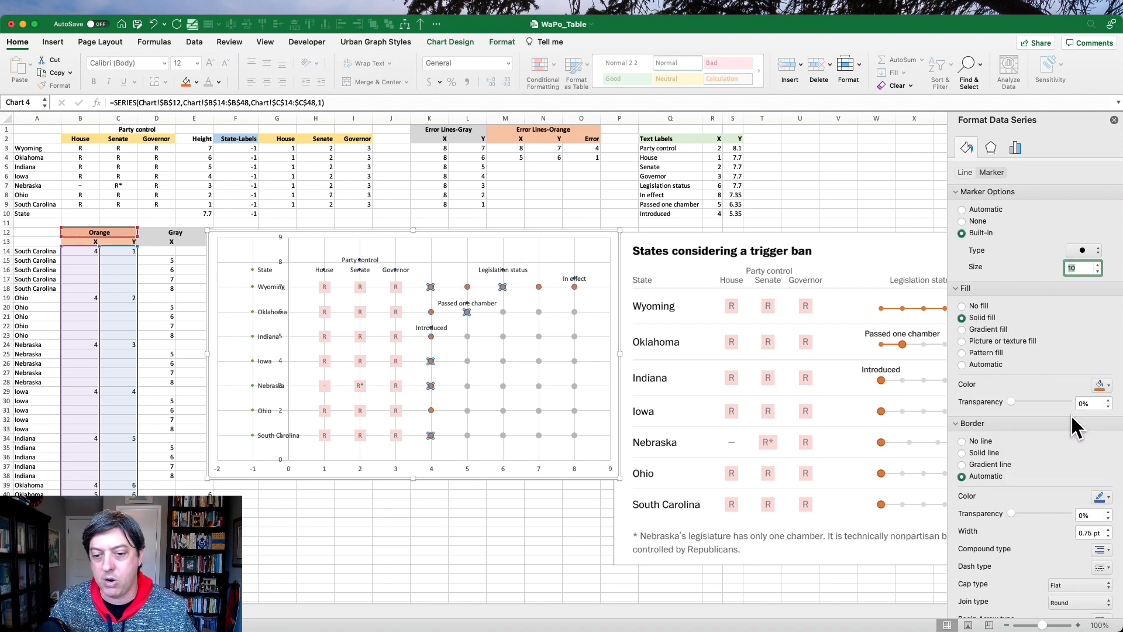
left_click(976, 440)
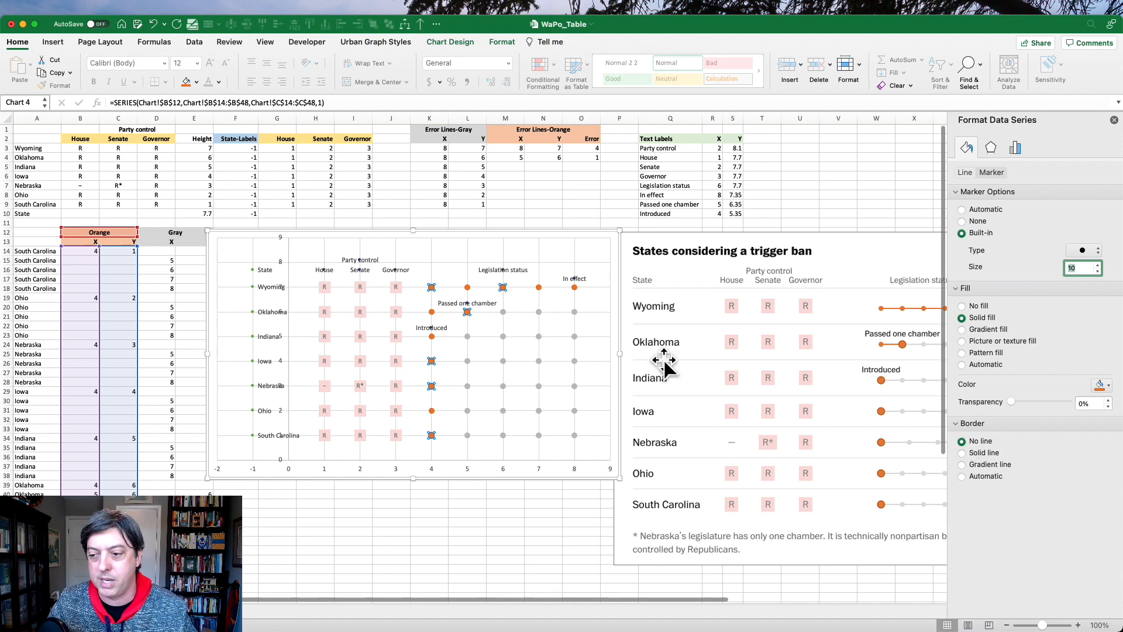
Reposition the reference picture and the chart side by side so that both are fully visible
left_click_drag(839, 245, 692, 256)
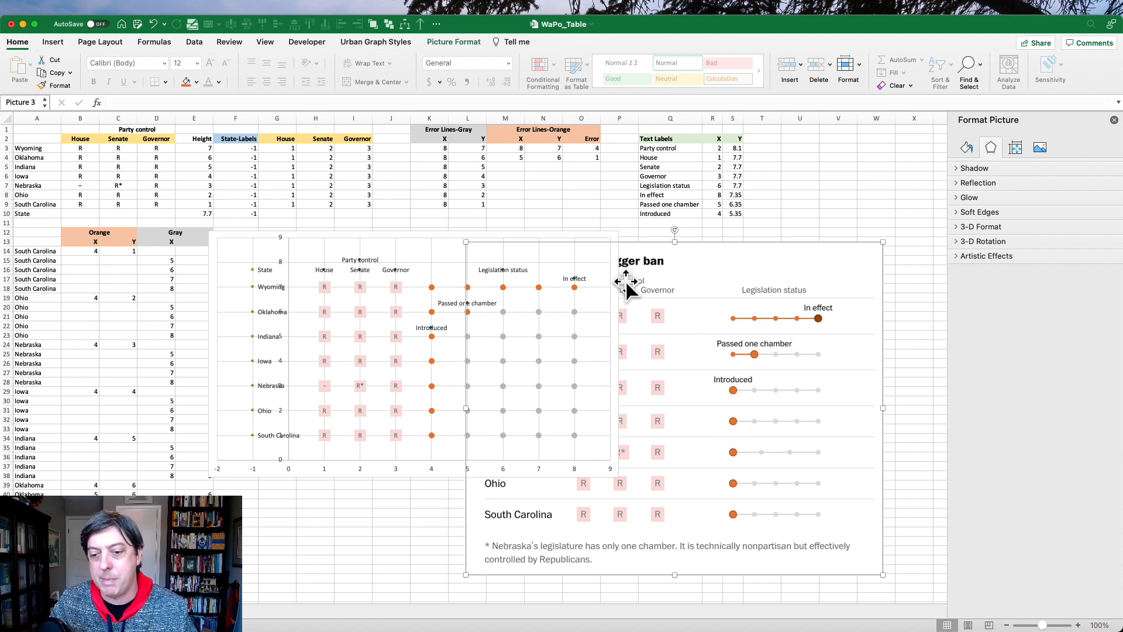
left_click_drag(724, 251, 776, 253)
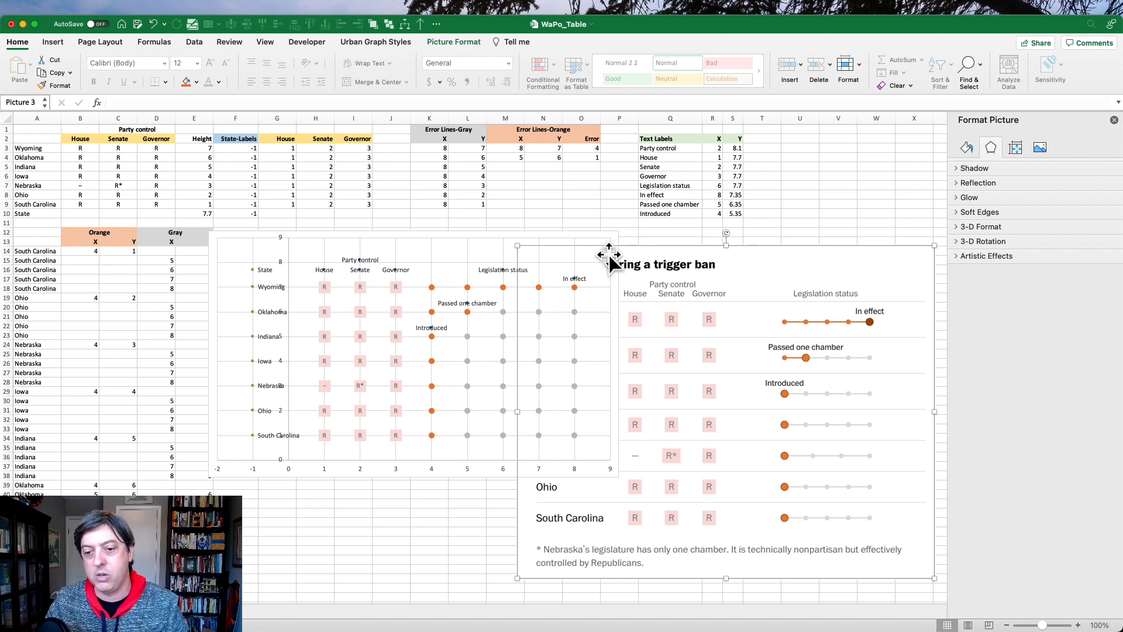
left_click_drag(509, 235, 408, 229)
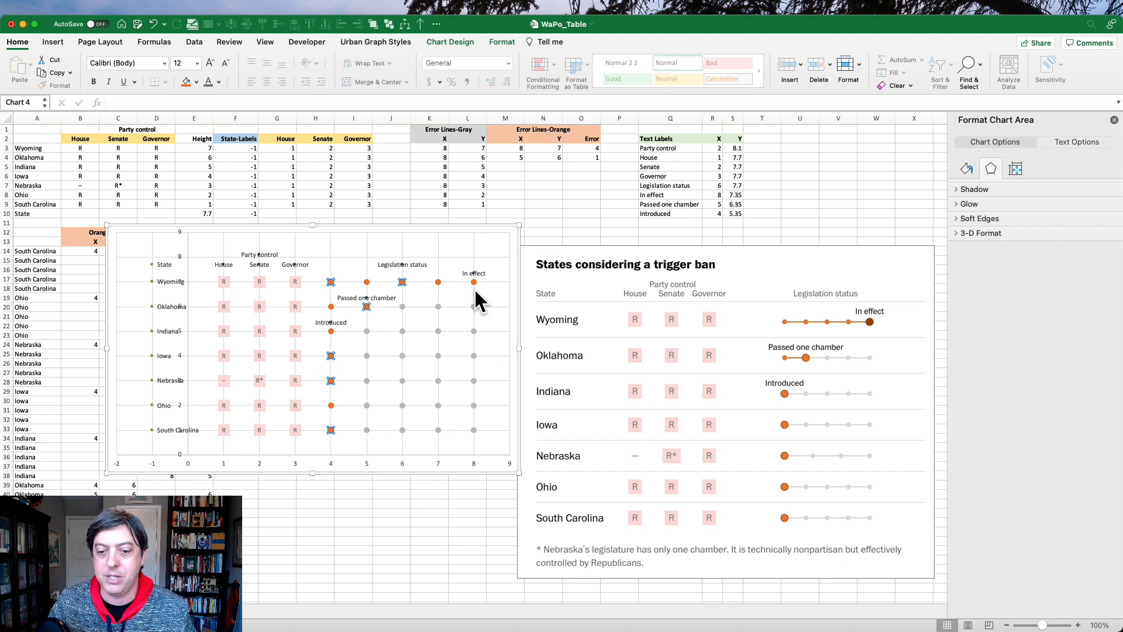
Enlarge only Wyoming's "In effect" marker to size 16 and fill it with the darkest orange theme color
left_click(474, 282)
left_click(472, 282)
left_click(964, 149)
left_click(989, 173)
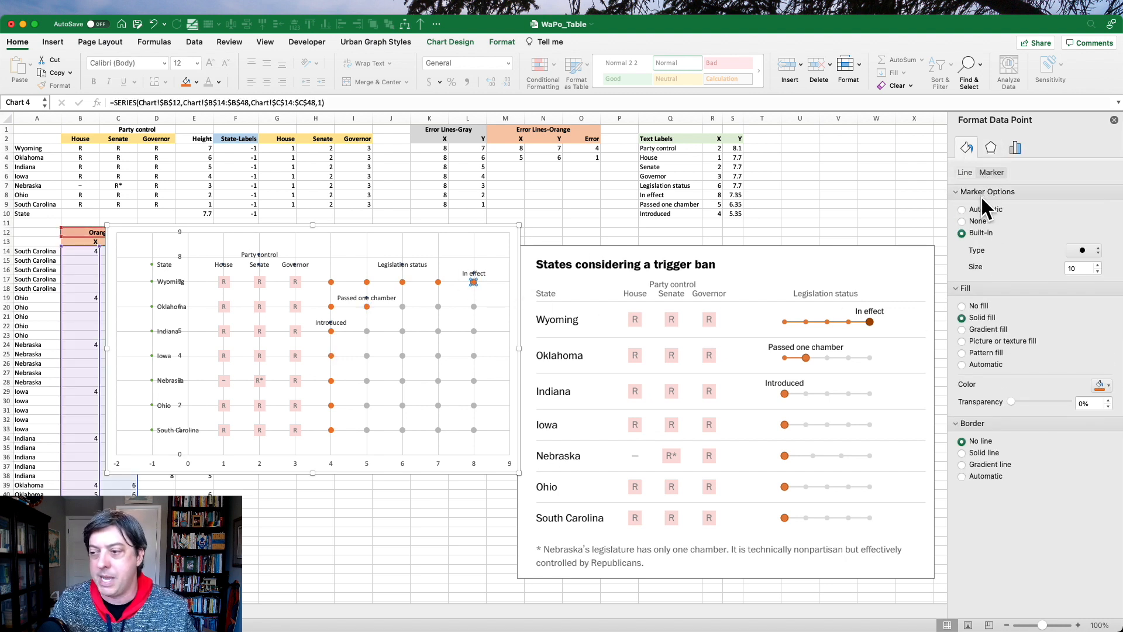
double_click(1075, 269)
type("20")
key("Return")
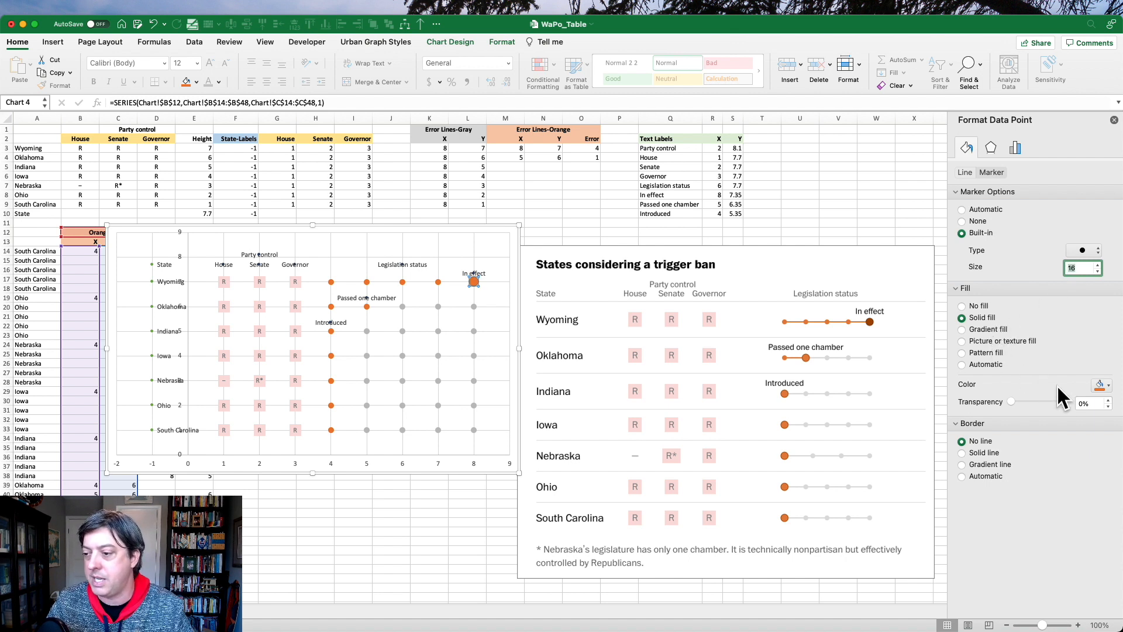
left_click(1102, 385)
left_click(1072, 465)
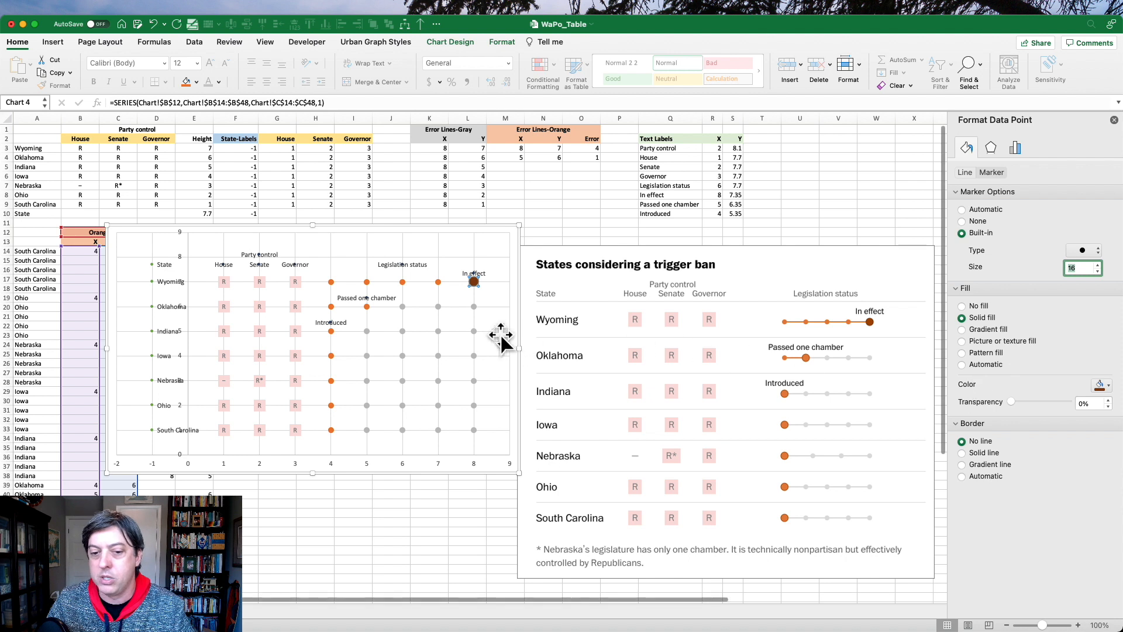
Set Oklahoma's "Passed one chamber" marker to size 16 with the darkest orange theme color as fill
left_click(367, 306)
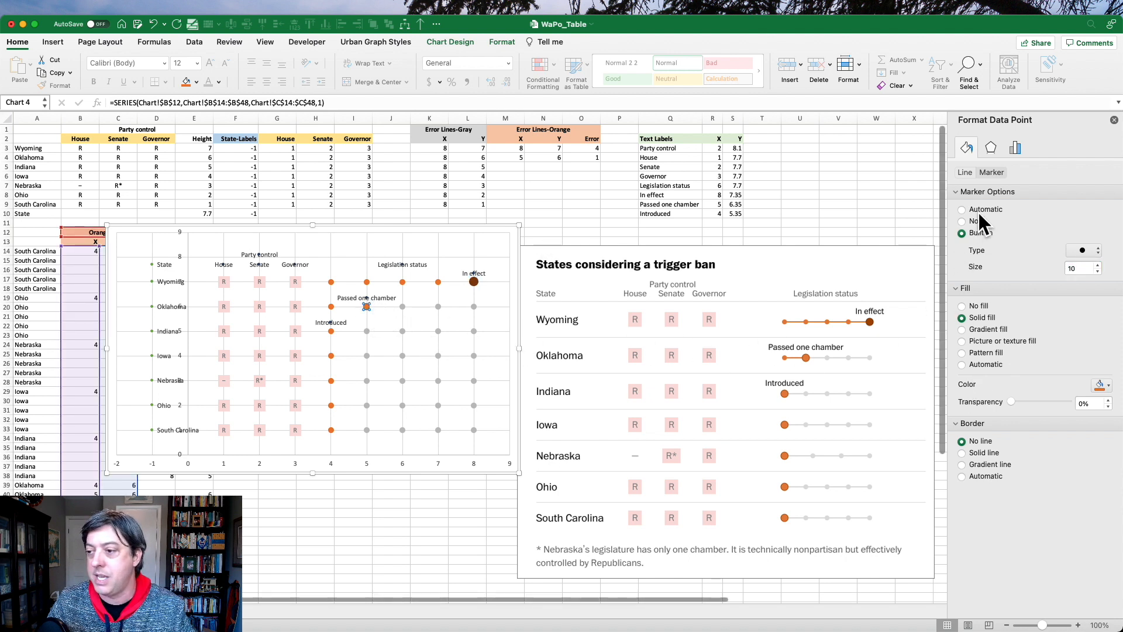
double_click(1076, 269)
type("10")
left_click_drag(1084, 270, 1053, 271)
type("16")
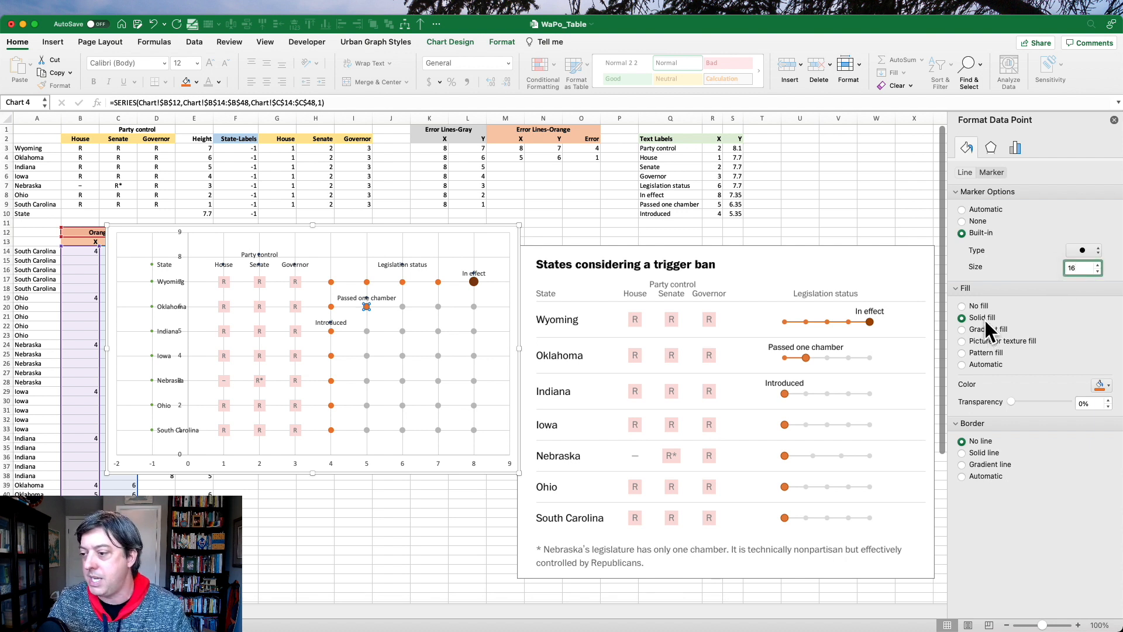
left_click(1101, 385)
left_click(1074, 465)
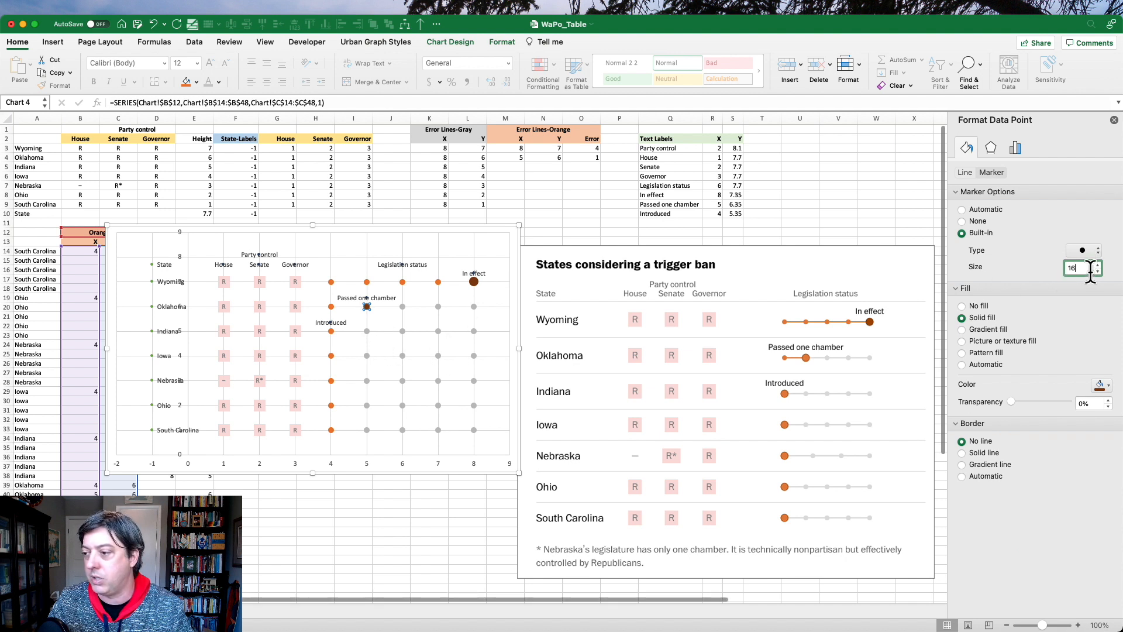
key("Return")
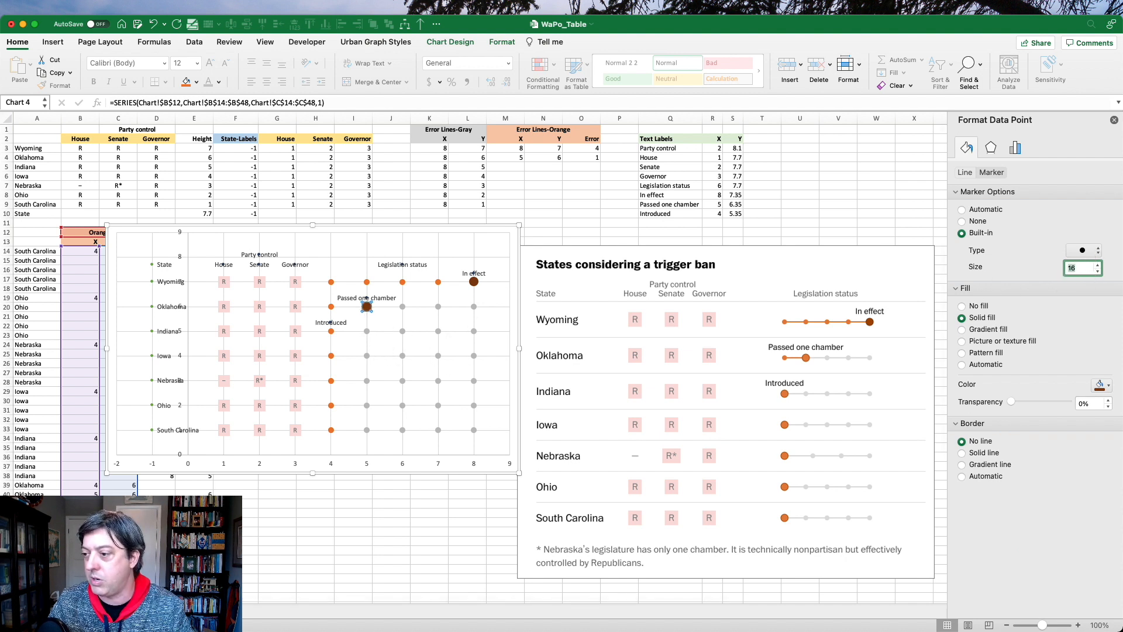
Set Indiana's "Introduced" marker to size 16 and give it the darkest orange theme fill
left_click(331, 328)
type("1")
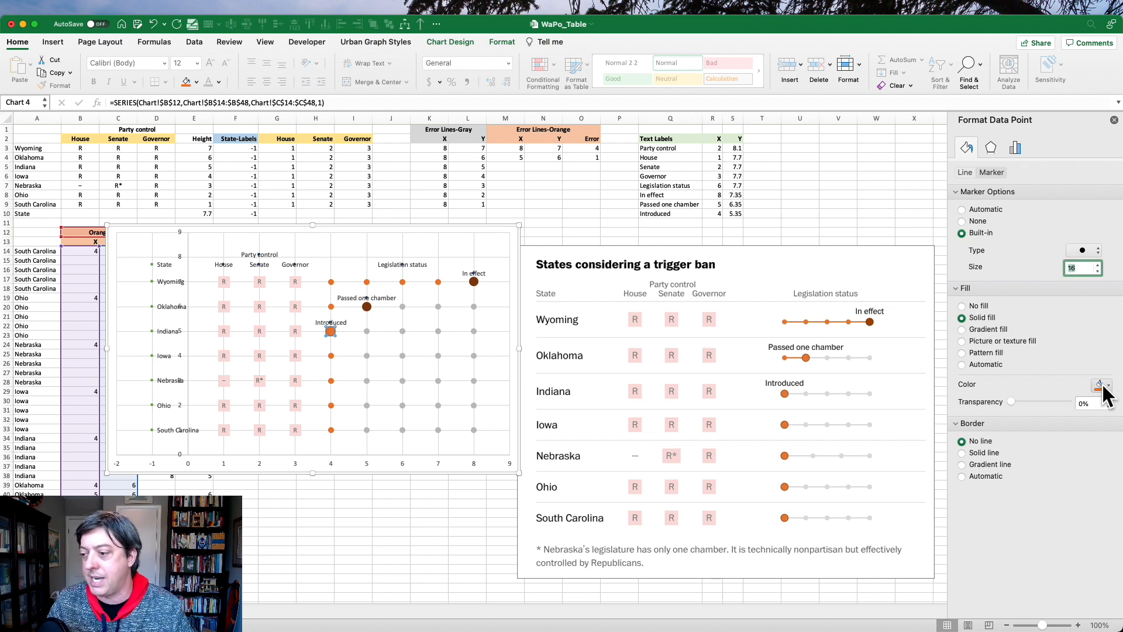
left_click(1102, 386)
left_click(1072, 468)
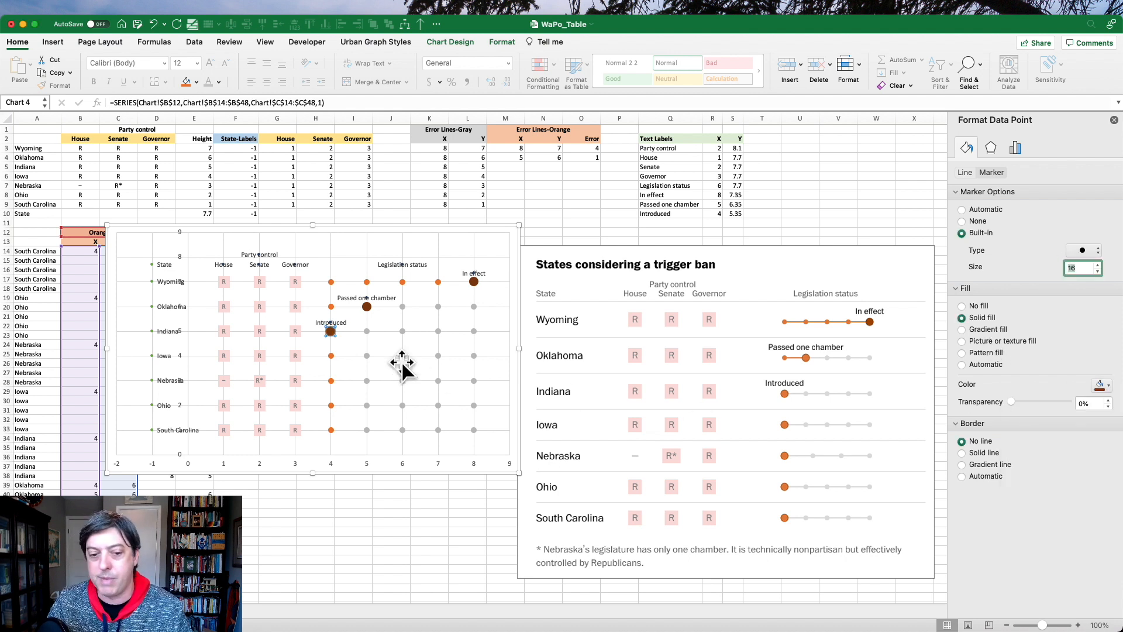
Set Iowa's orange marker to size 16 and give it the darkest orange theme fill
left_click(331, 355)
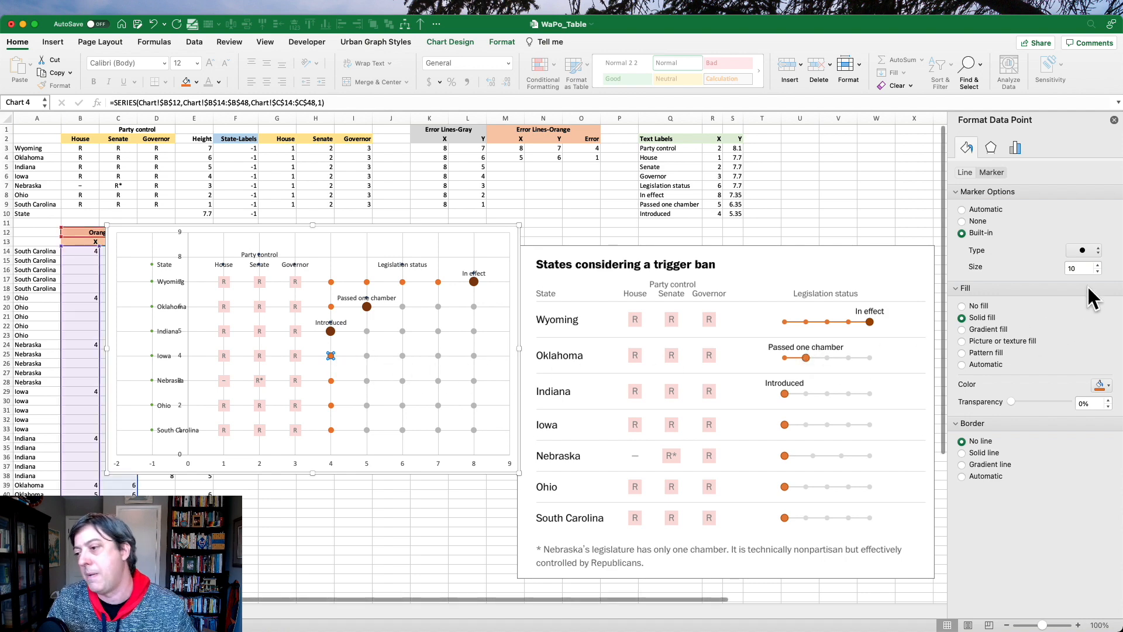
double_click(1082, 269)
type("16")
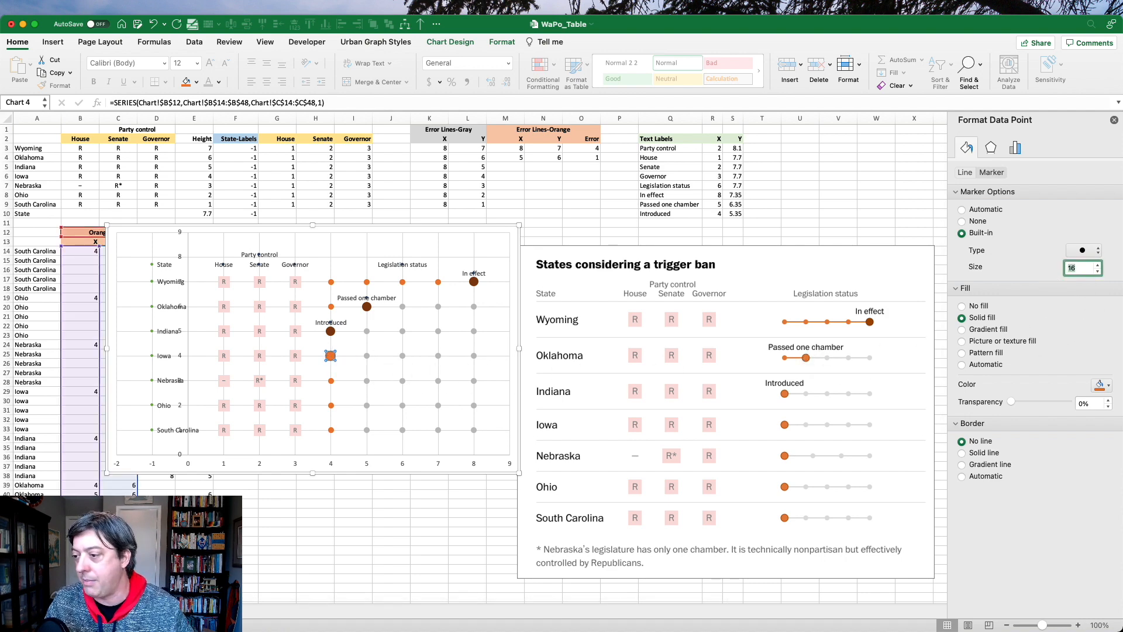
left_click(1101, 385)
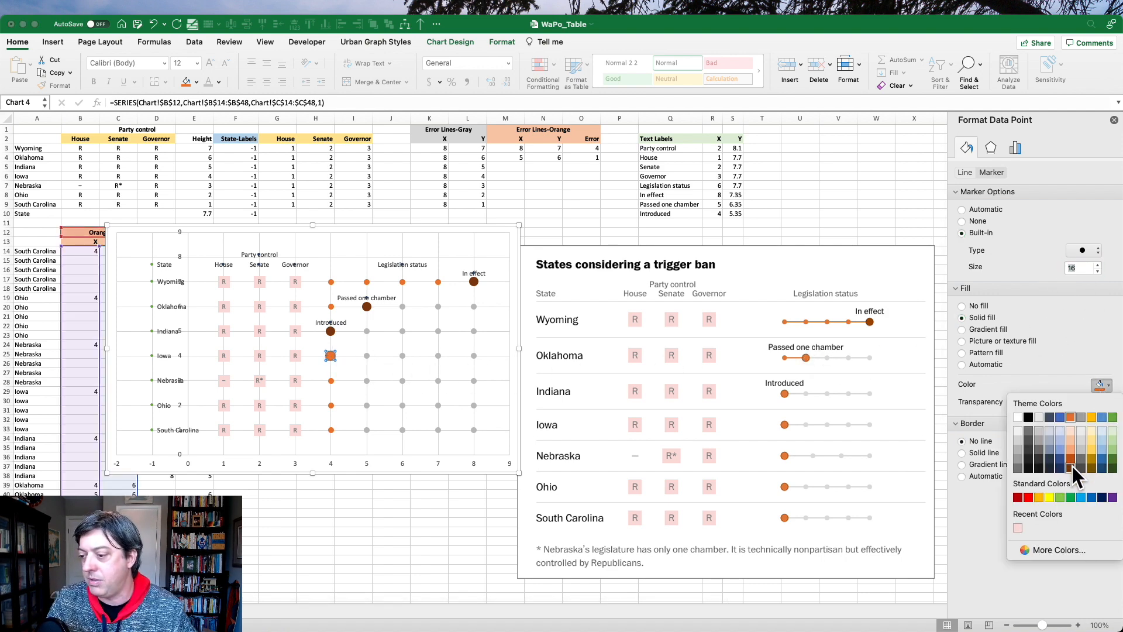
left_click(1071, 467)
Set Nebraska's orange marker to size 16 and give it the darkest orange theme fill
left_click(332, 381)
left_click(331, 381)
left_click(1080, 268)
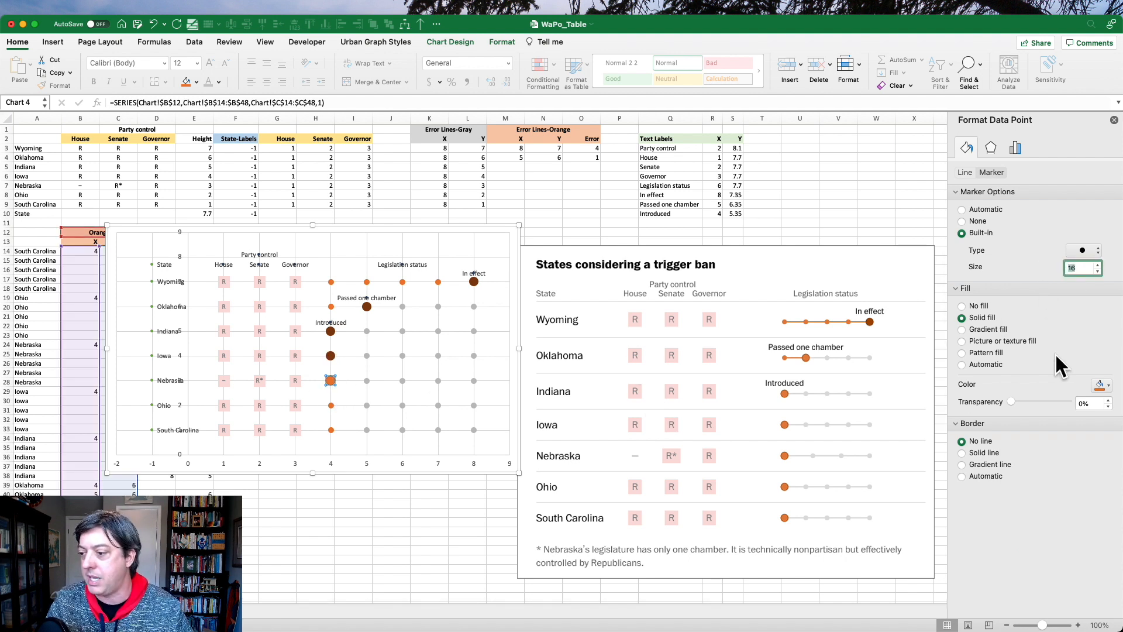
left_click(1102, 385)
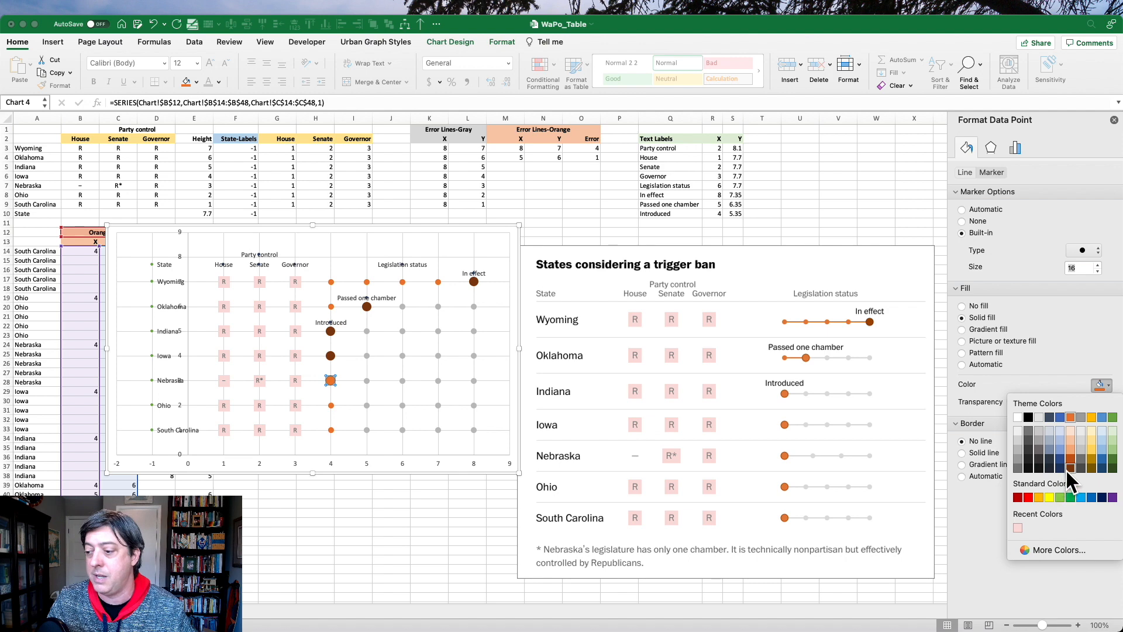
left_click(1068, 468)
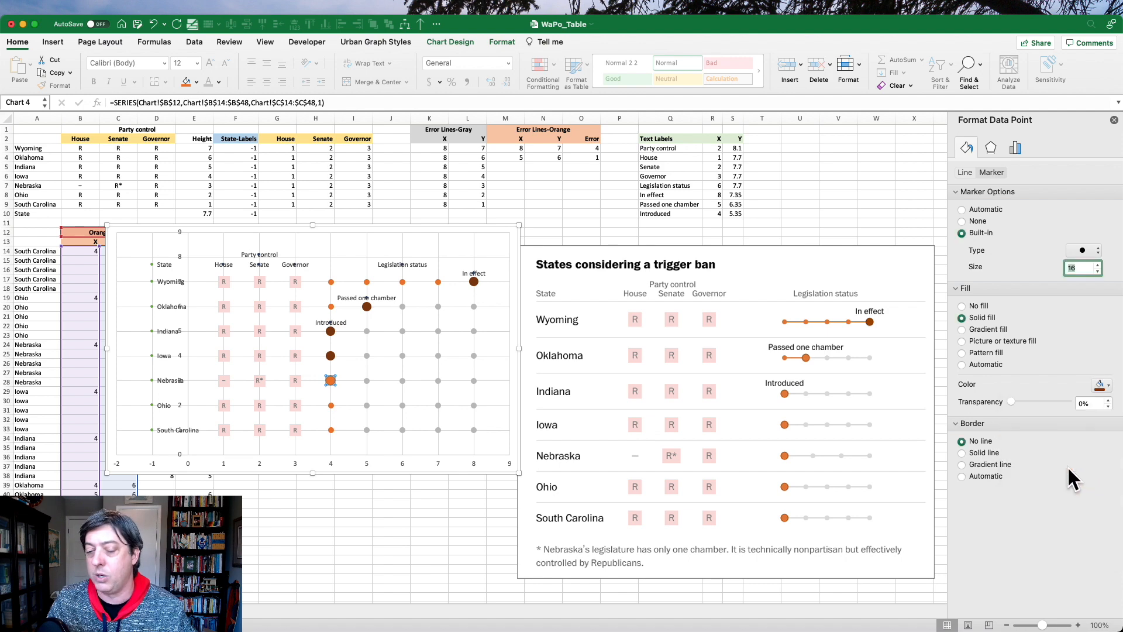
Set Ohio's orange marker to size 16 and give it the darkest orange theme fill
left_click(332, 404)
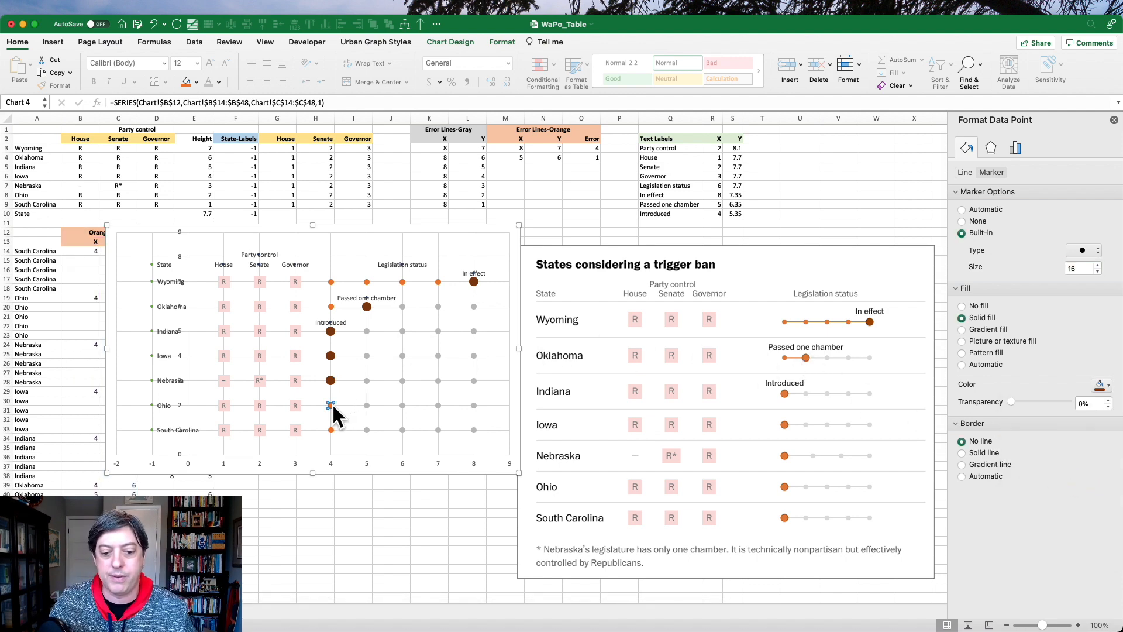
double_click(1080, 268)
type("16")
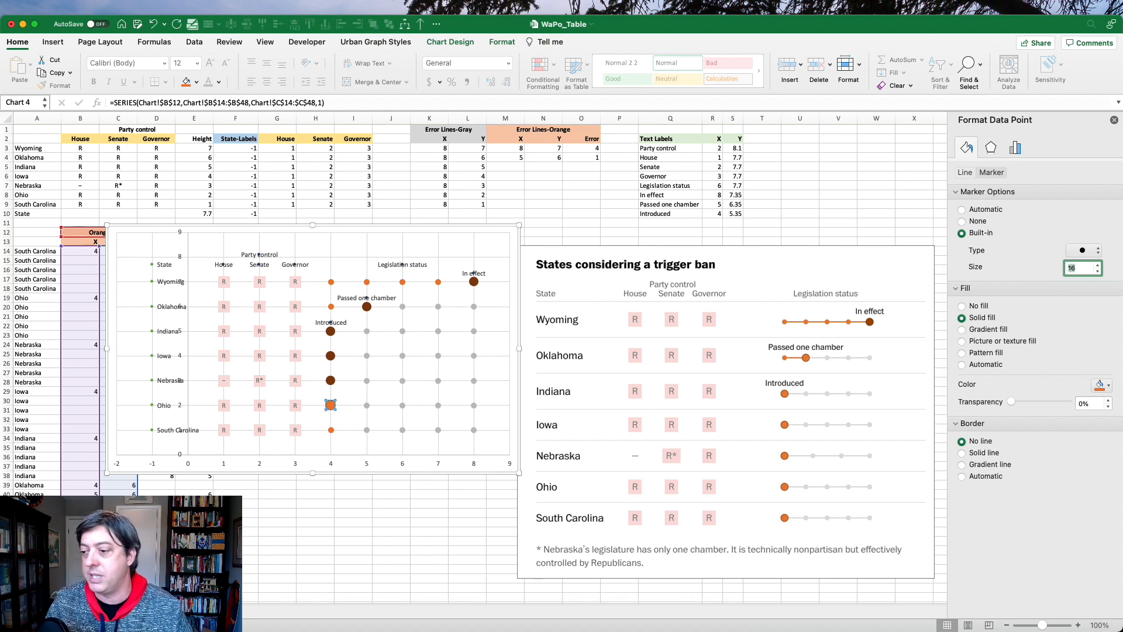
left_click(1102, 385)
left_click(1068, 468)
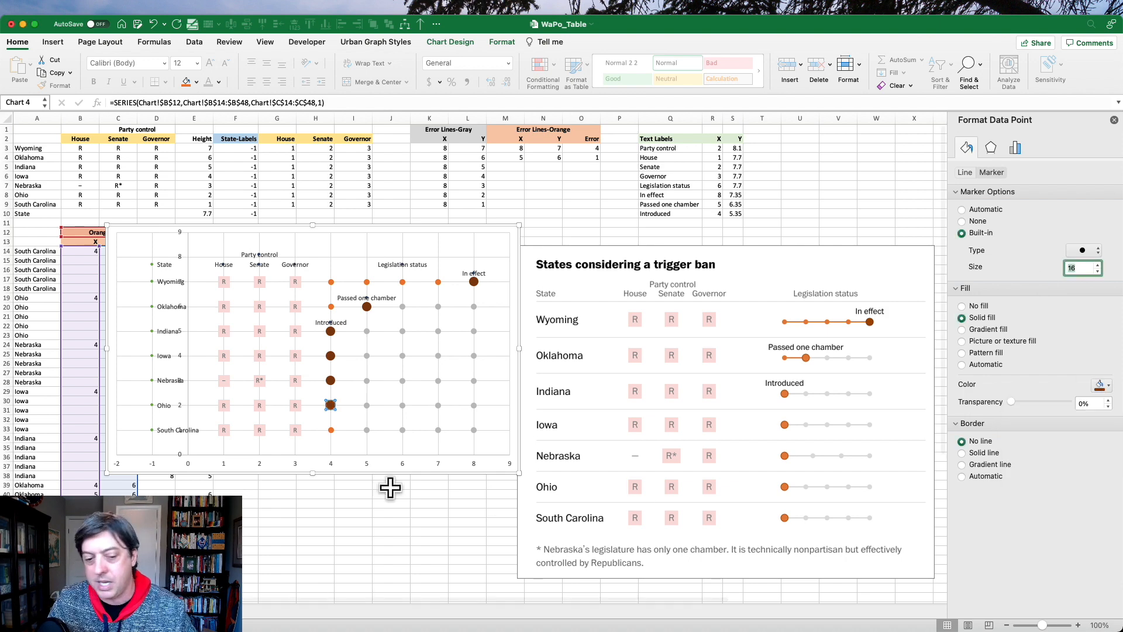
Set South Carolina's orange marker to size 16 and give it the darkest orange theme fill
left_click(331, 430)
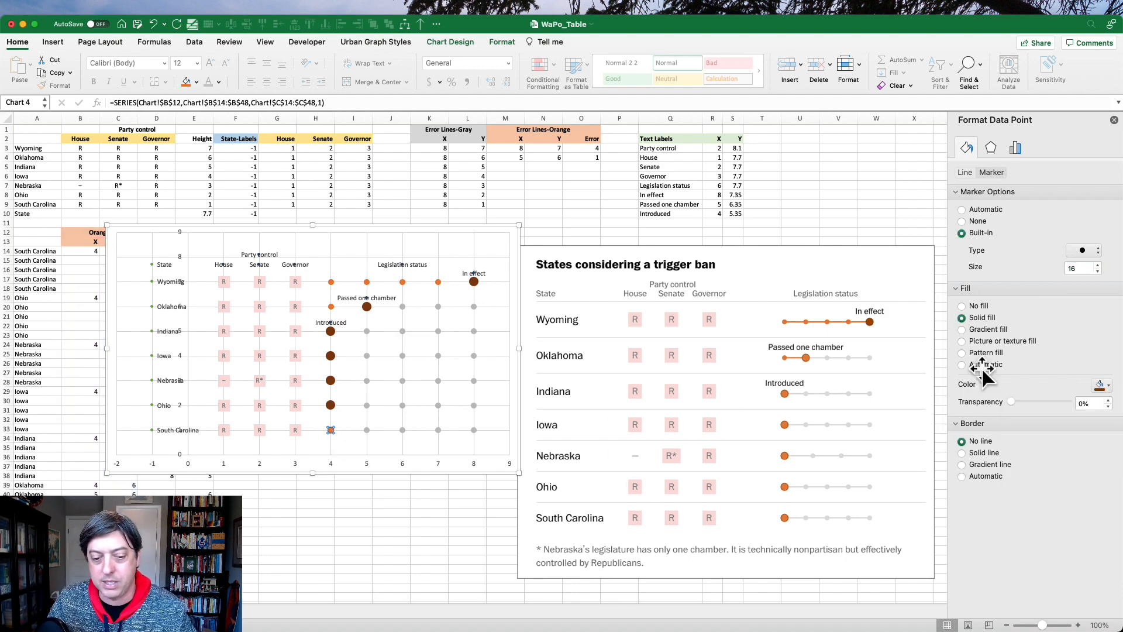
type("16")
key("Return")
left_click(1105, 386)
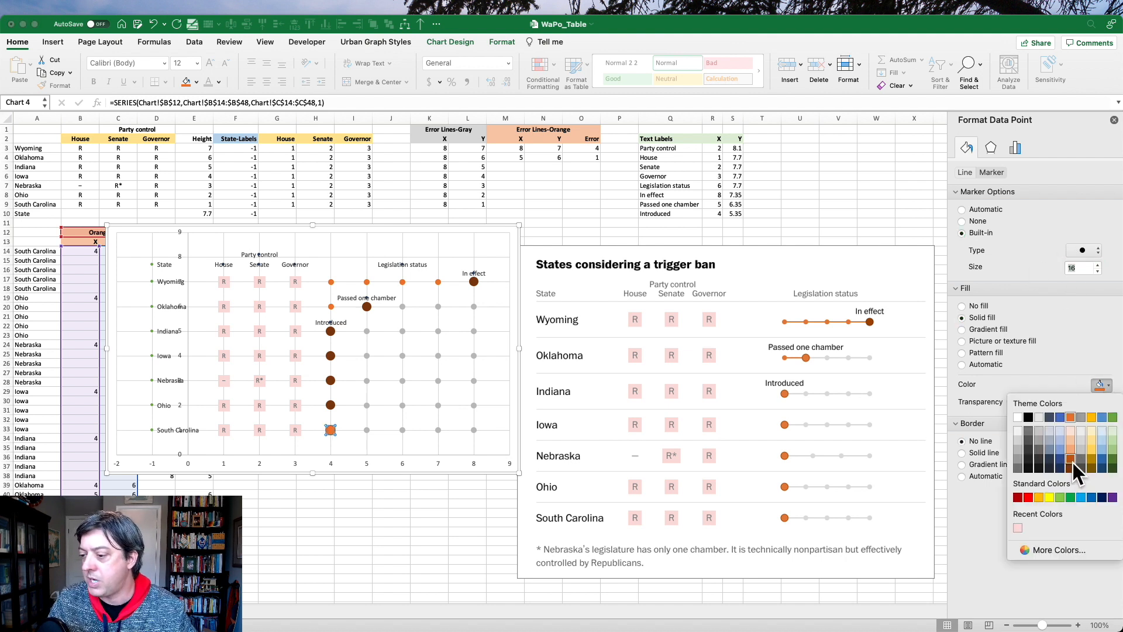
left_click(1071, 467)
Remove the vertical major gridlines from the chart
left_click(473, 228)
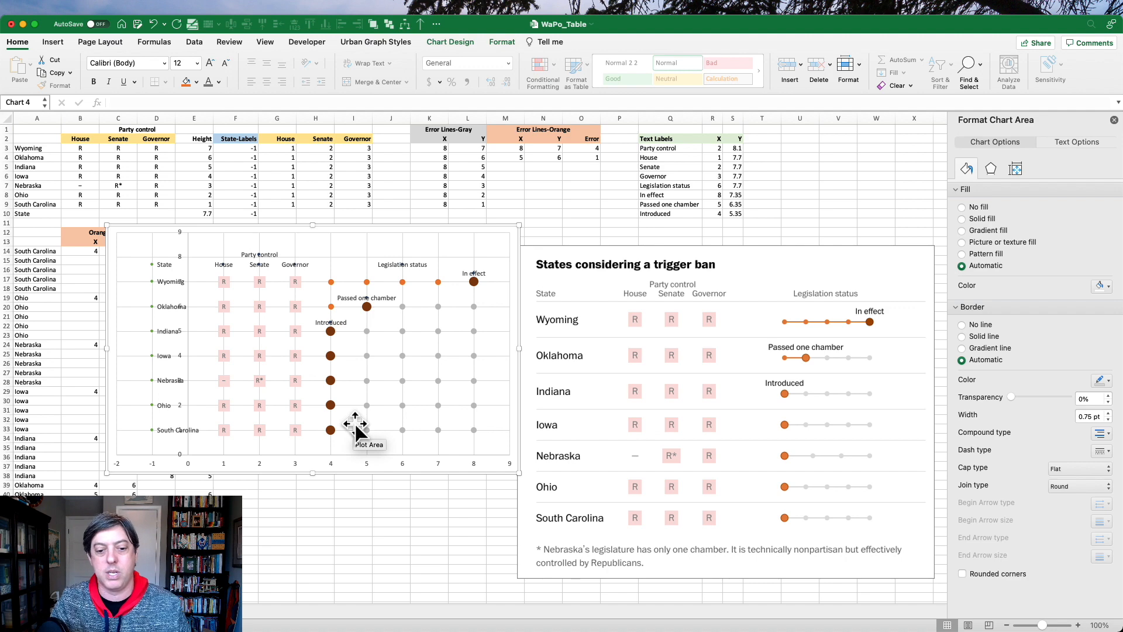
left_click(367, 413)
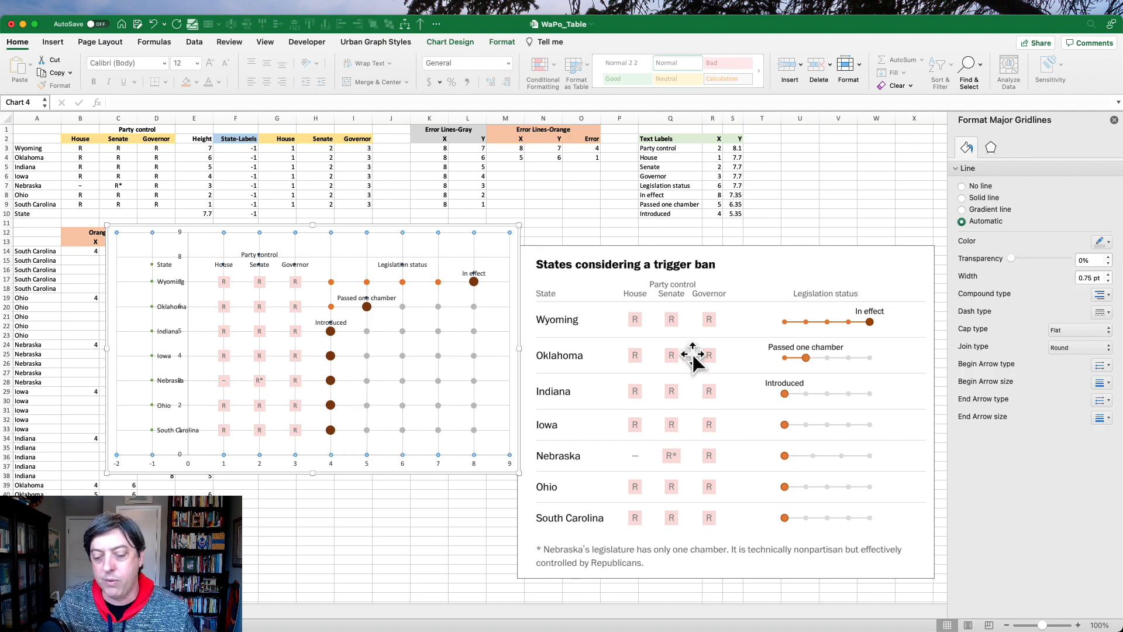
key("Escape")
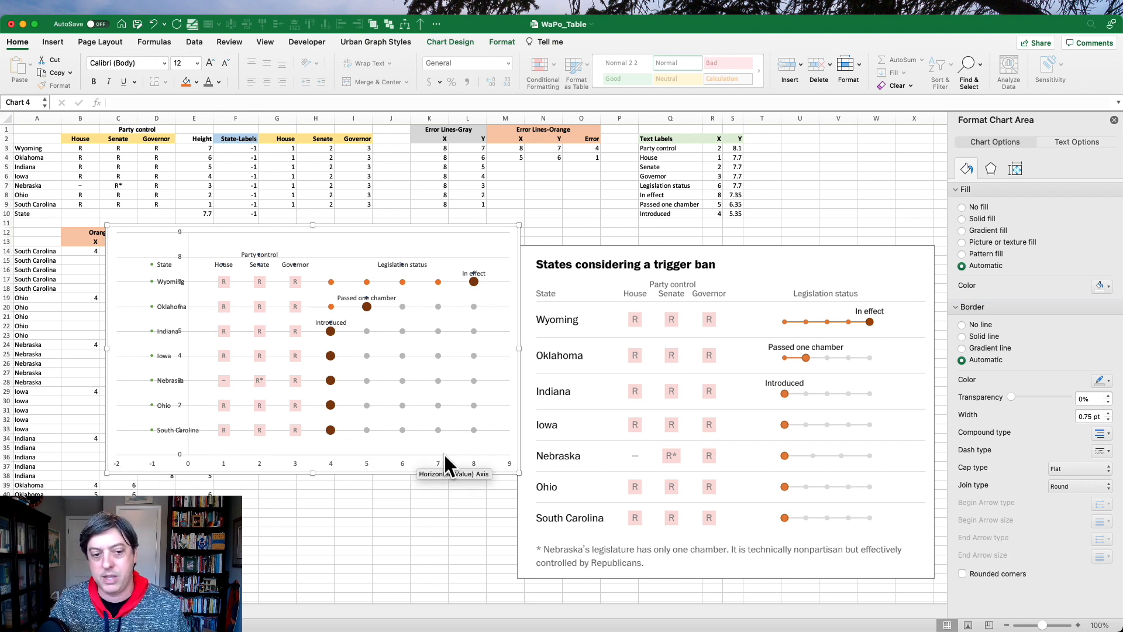
Set the vertical axis bounds to a minimum of 0.5 and a maximum of 8.49
left_click(181, 257)
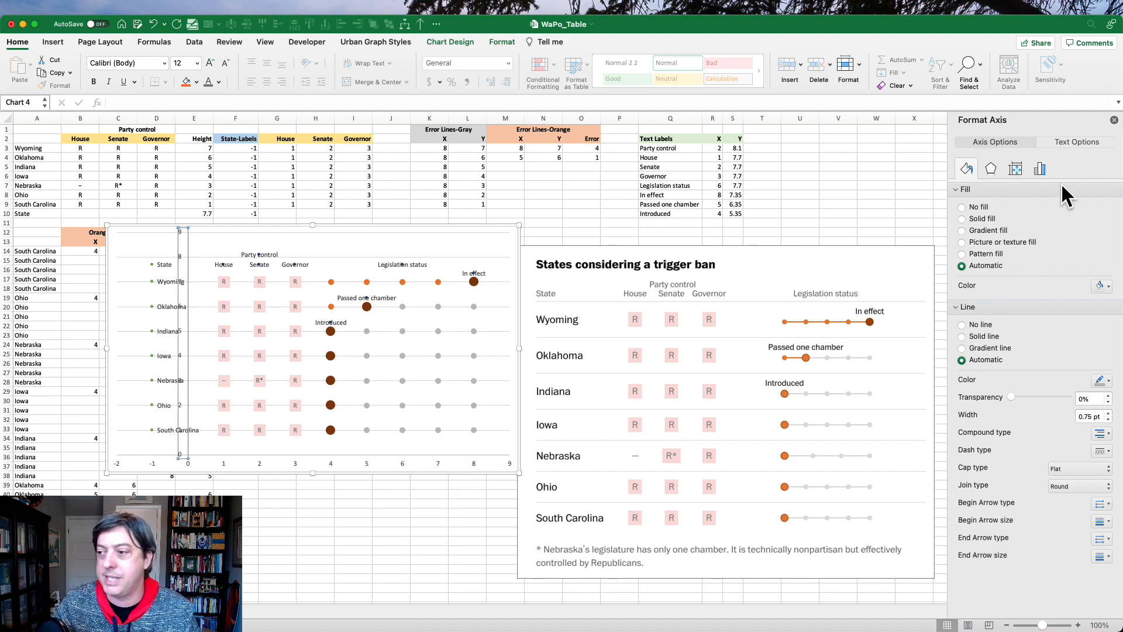
left_click(1042, 169)
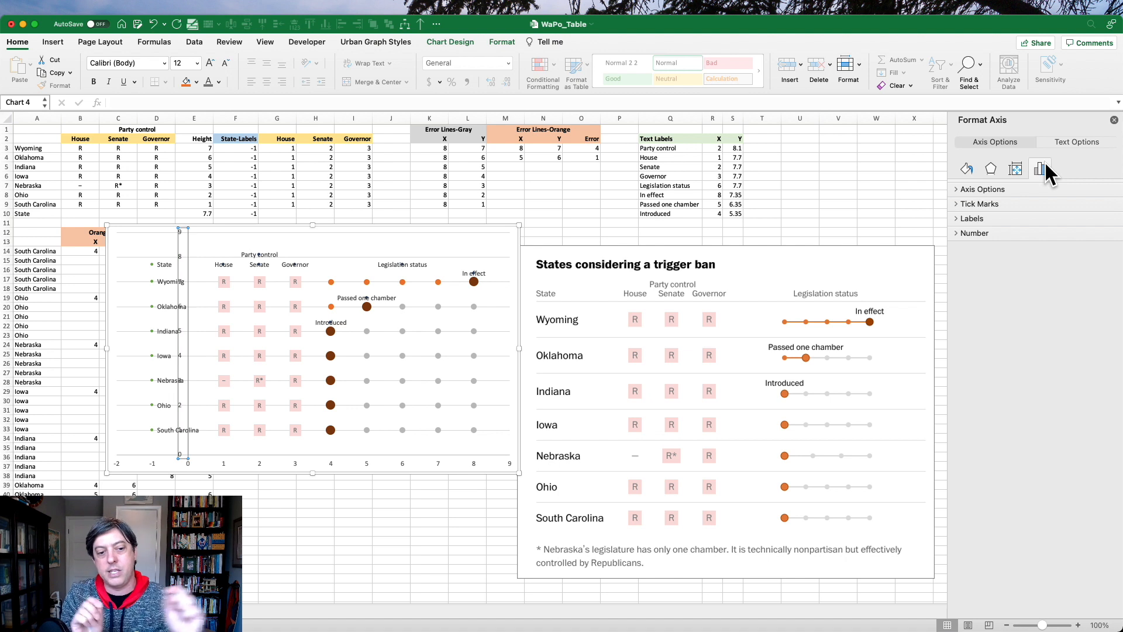
left_click(1027, 186)
double_click(1060, 228)
type("0.5")
key("Tab")
type("8.5")
key("Return")
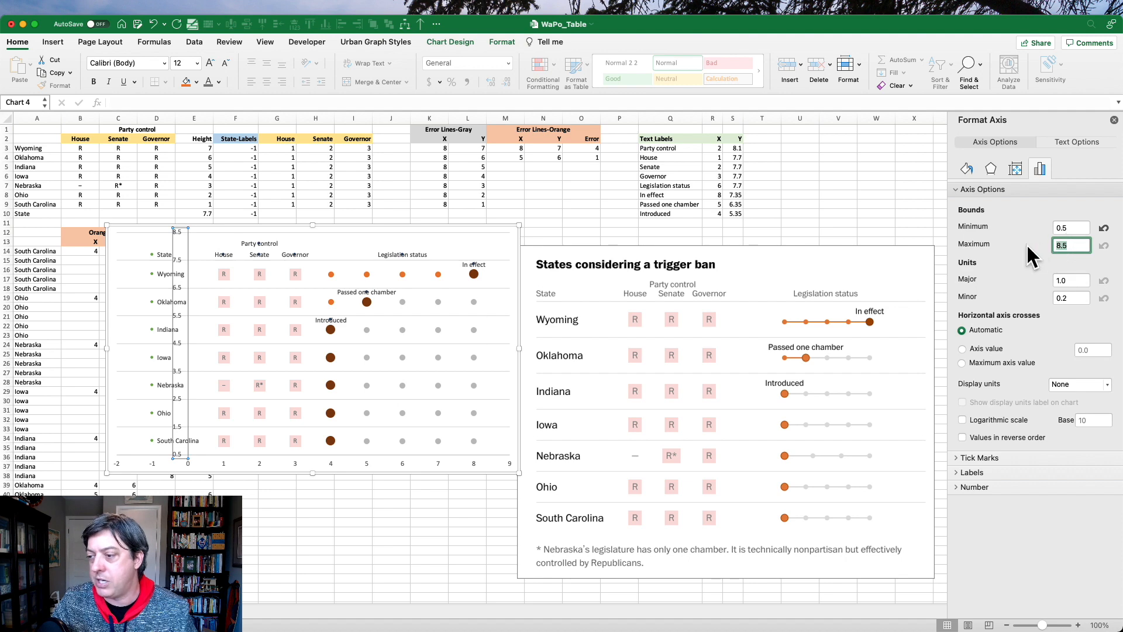
type("8.49")
key("Return")
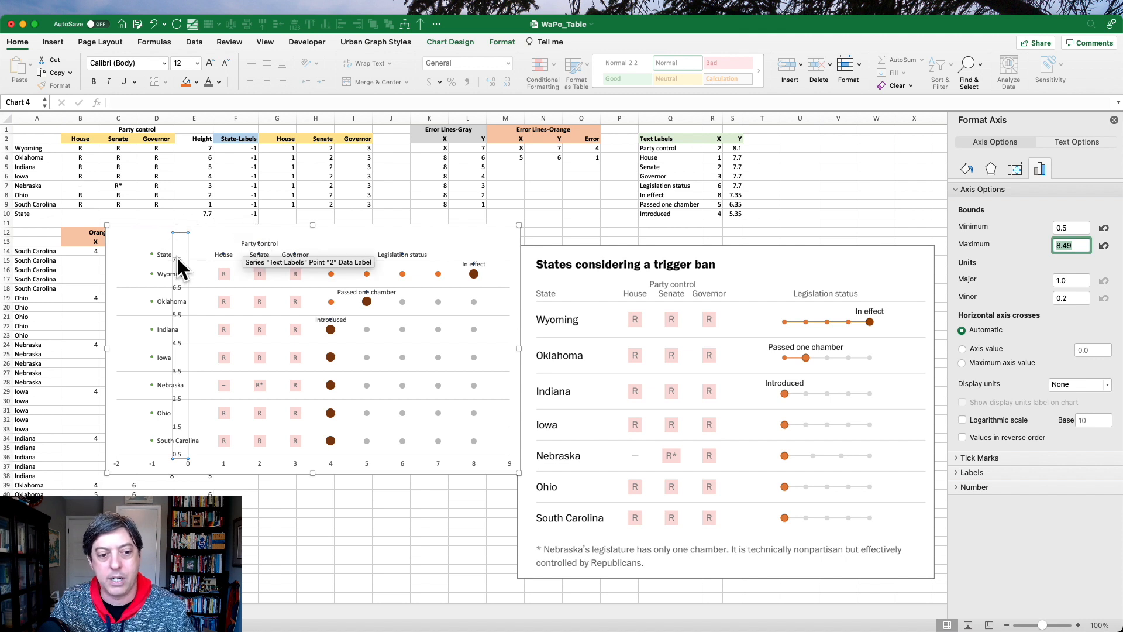
Delete the vertical value axis from the chart
key("BackSpace")
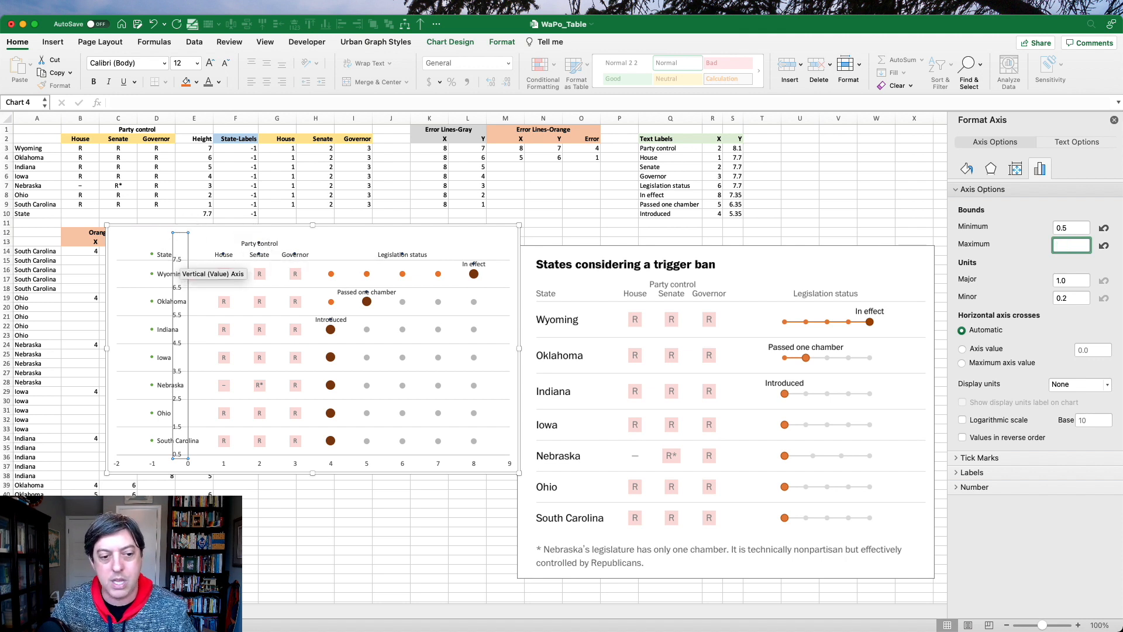
left_click(181, 258)
key("Delete")
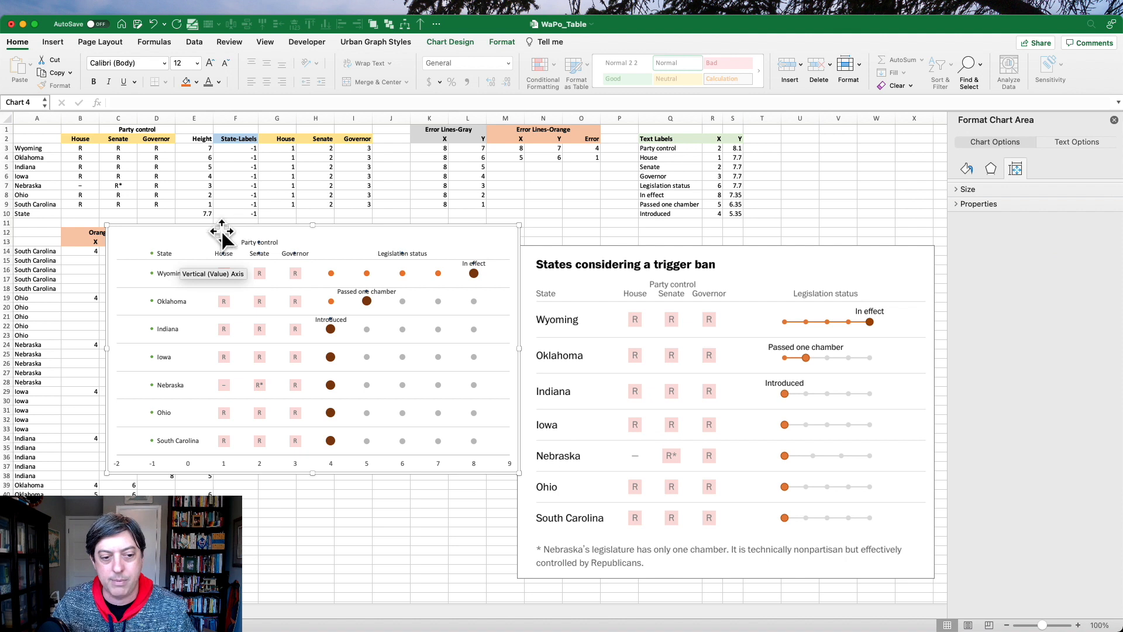
Set the horizontal axis minimum bound to -1
left_click(188, 462)
left_click(1043, 171)
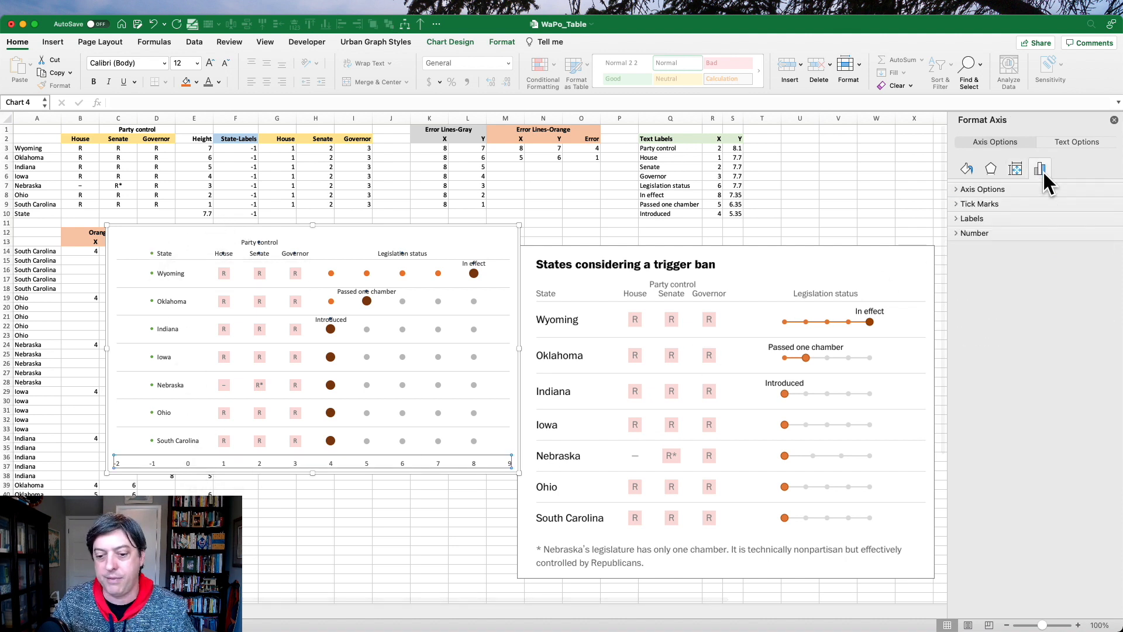
left_click(1032, 188)
double_click(1073, 227)
type("-1")
key("Return")
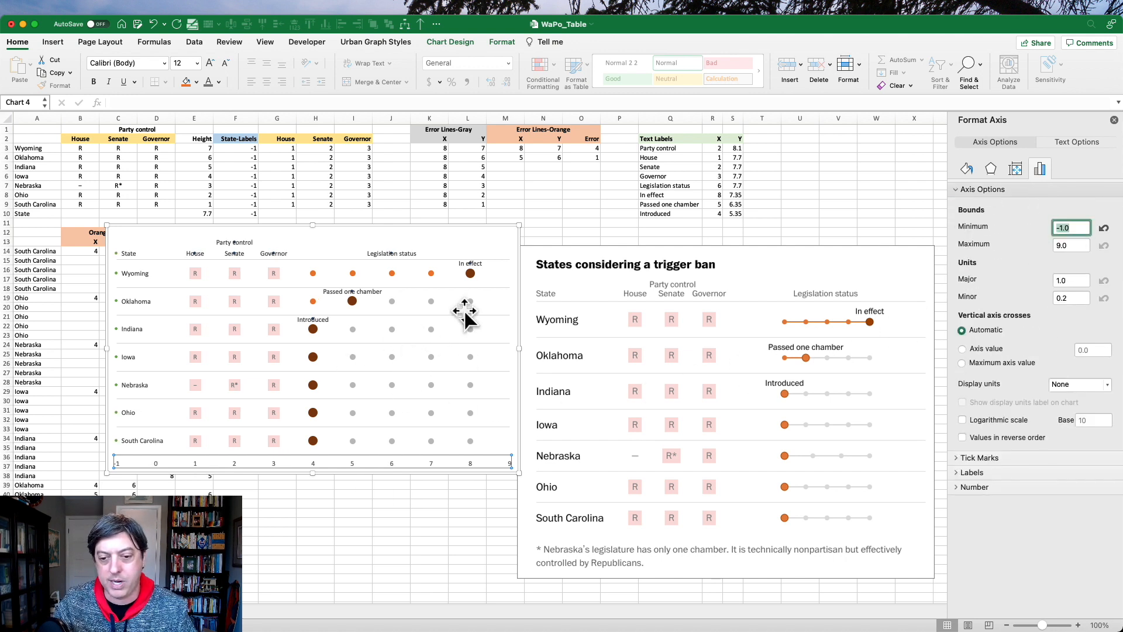
Hide the markers of the State-Labels series by setting their marker option to None
left_click(116, 275)
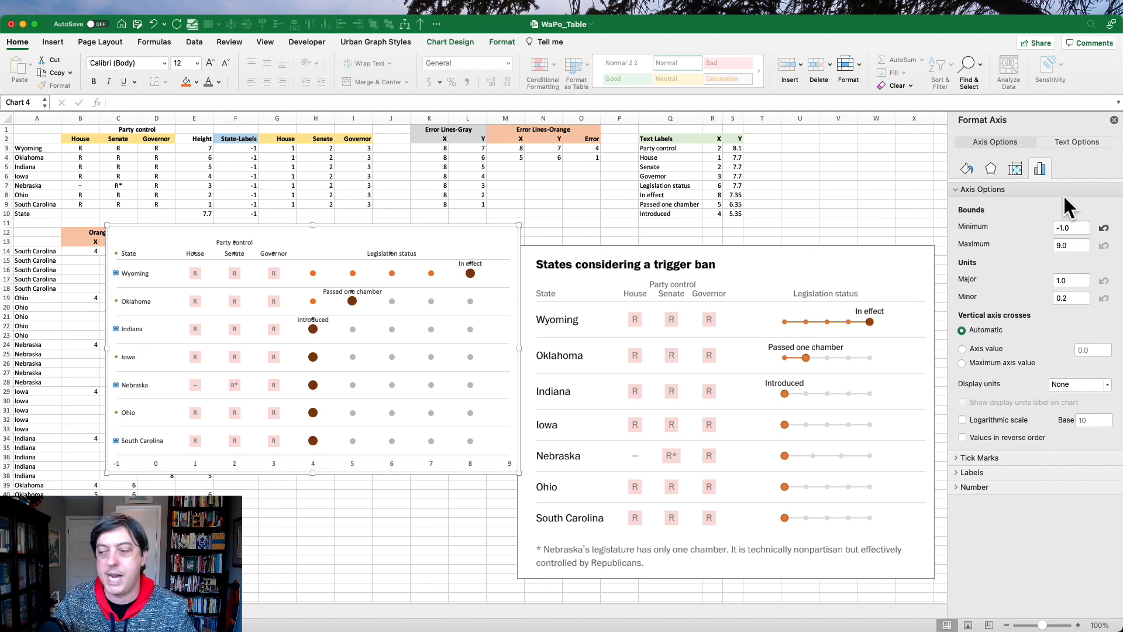
left_click(967, 149)
left_click(993, 173)
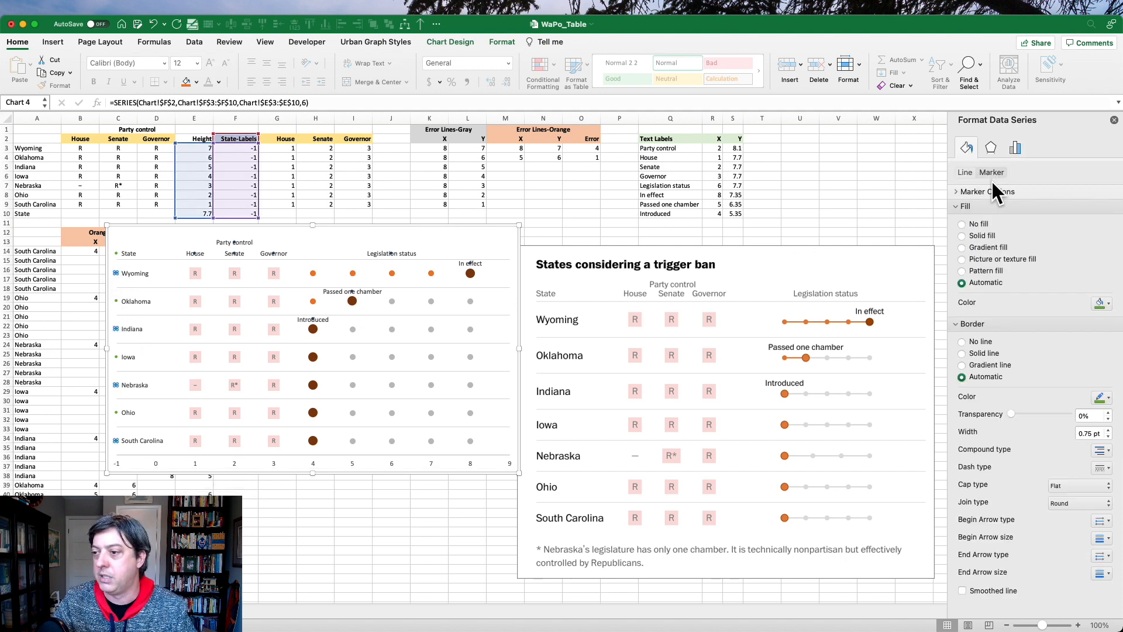
left_click(991, 193)
left_click(962, 220)
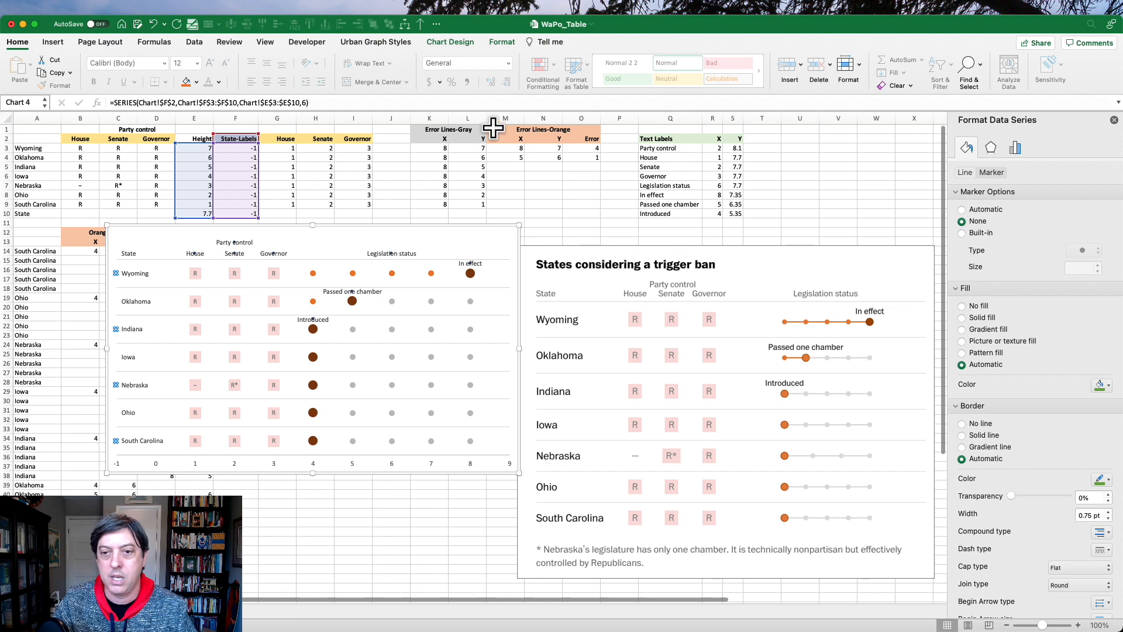
Select the Text Labels series and set its marker option to None
left_click(512, 42)
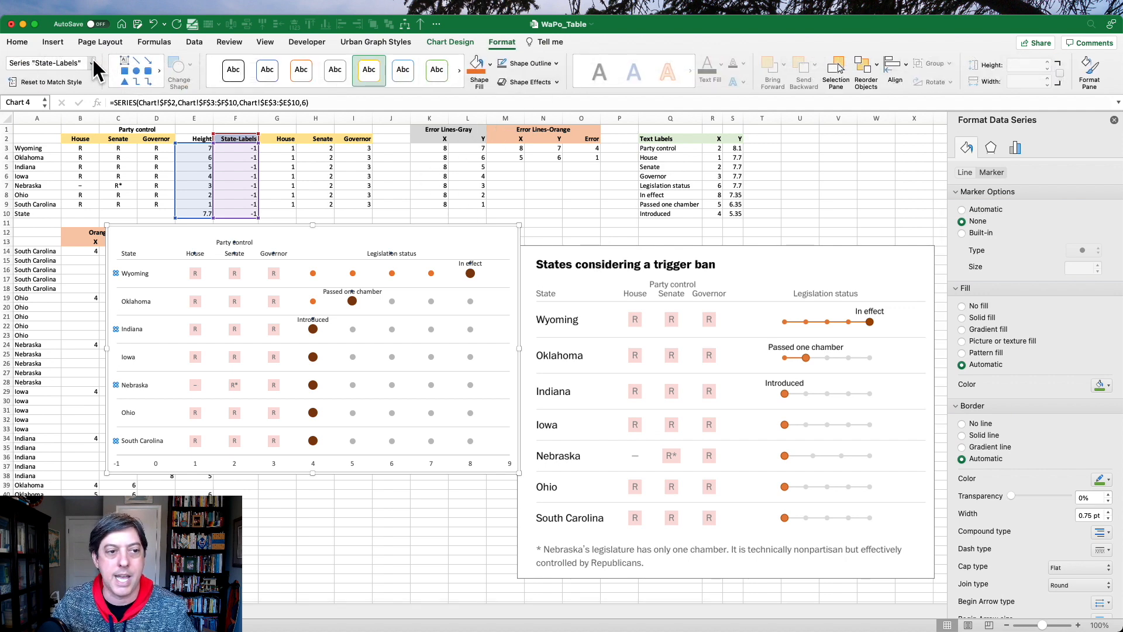
left_click(91, 62)
left_click(87, 258)
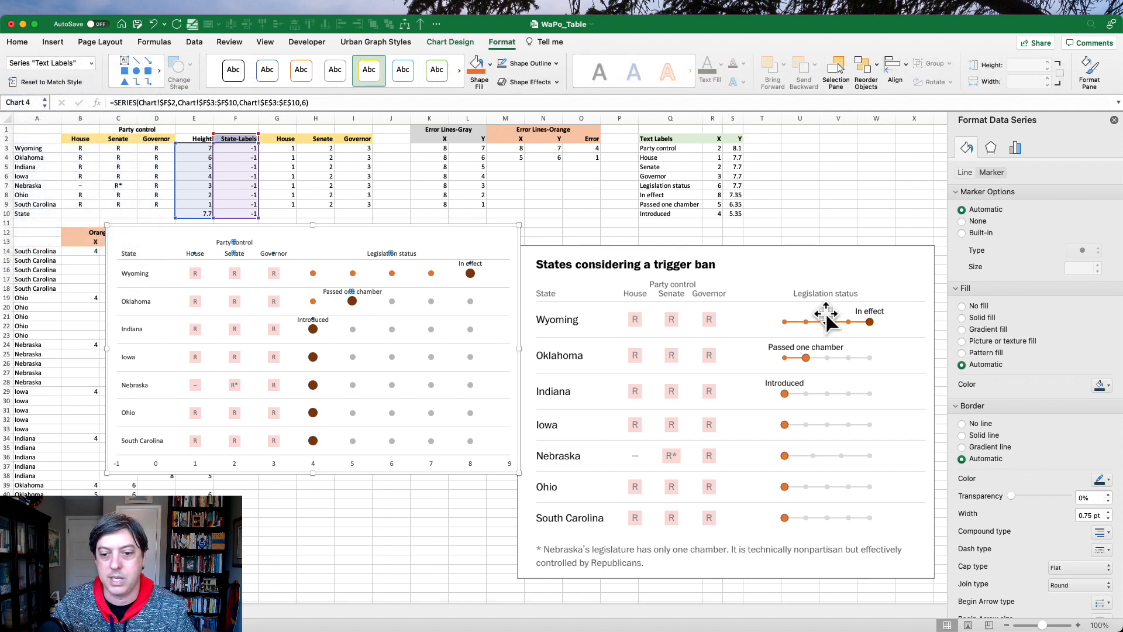
left_click(443, 234)
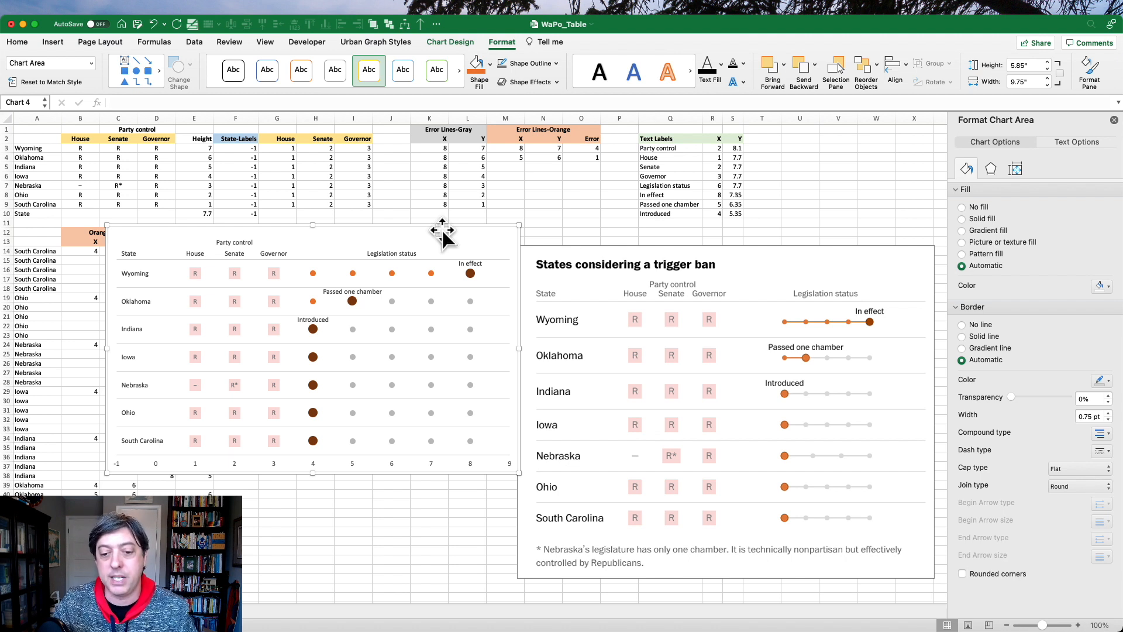
Add percentage error bars to the Gray series and remove the vertical ones, keeping only the horizontal bars
left_click(472, 300)
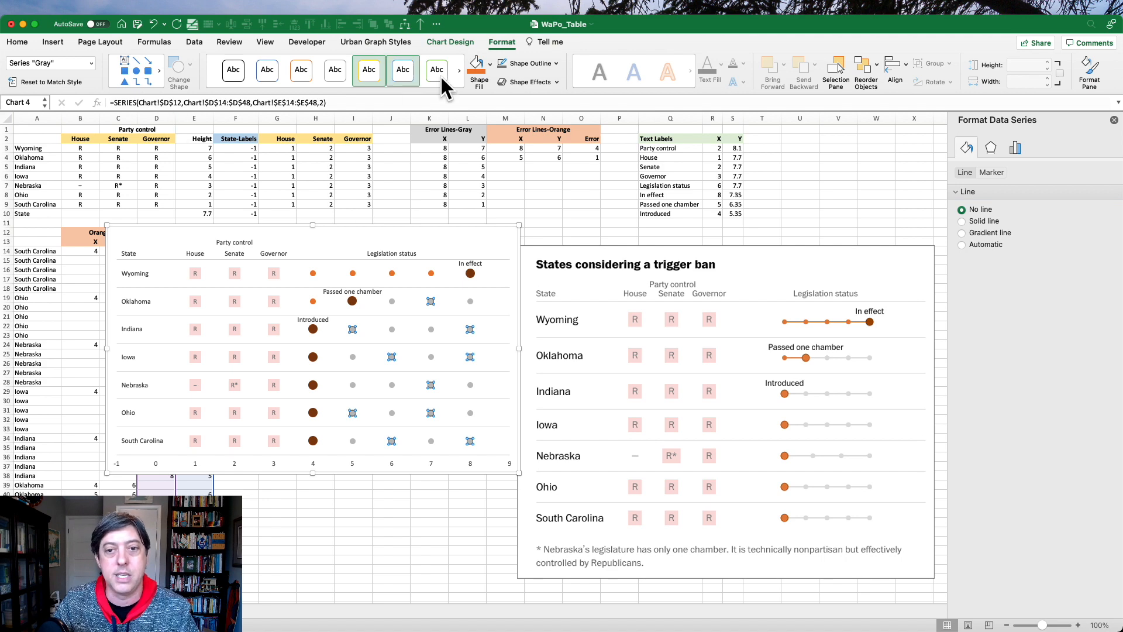
left_click(453, 41)
left_click(35, 62)
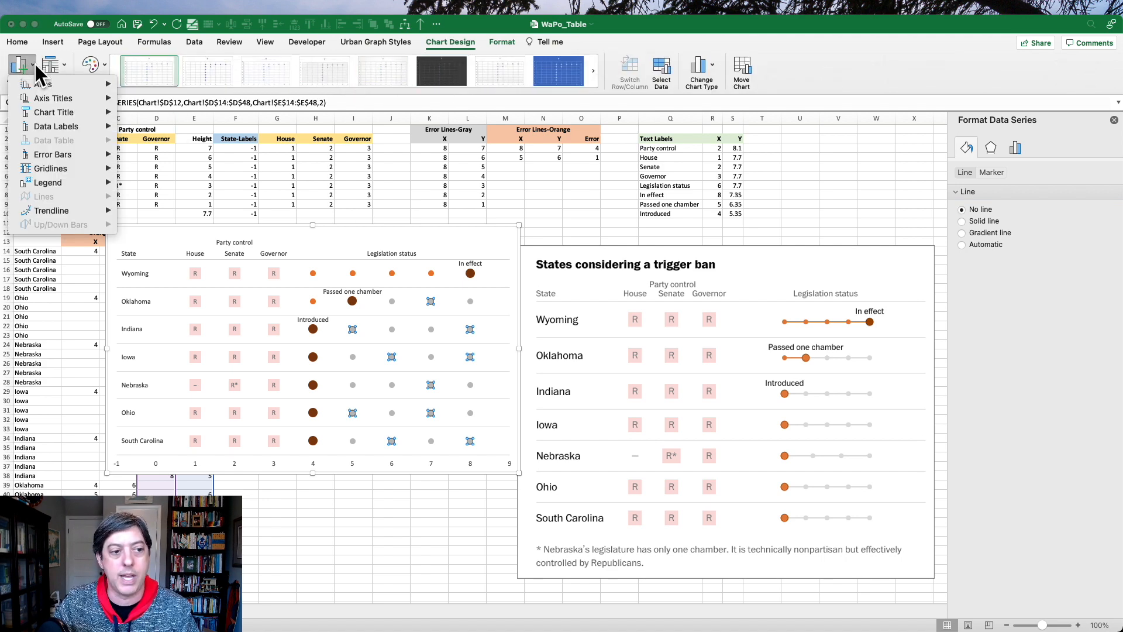
mouse_move(54, 155)
left_click(172, 204)
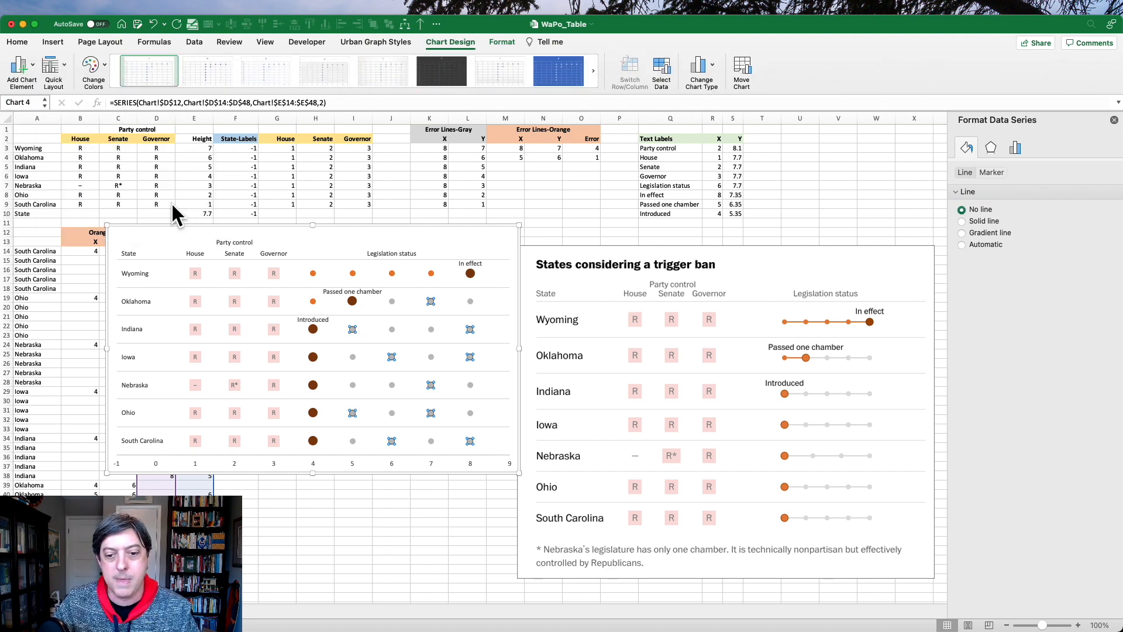
left_click(430, 308)
key("Escape")
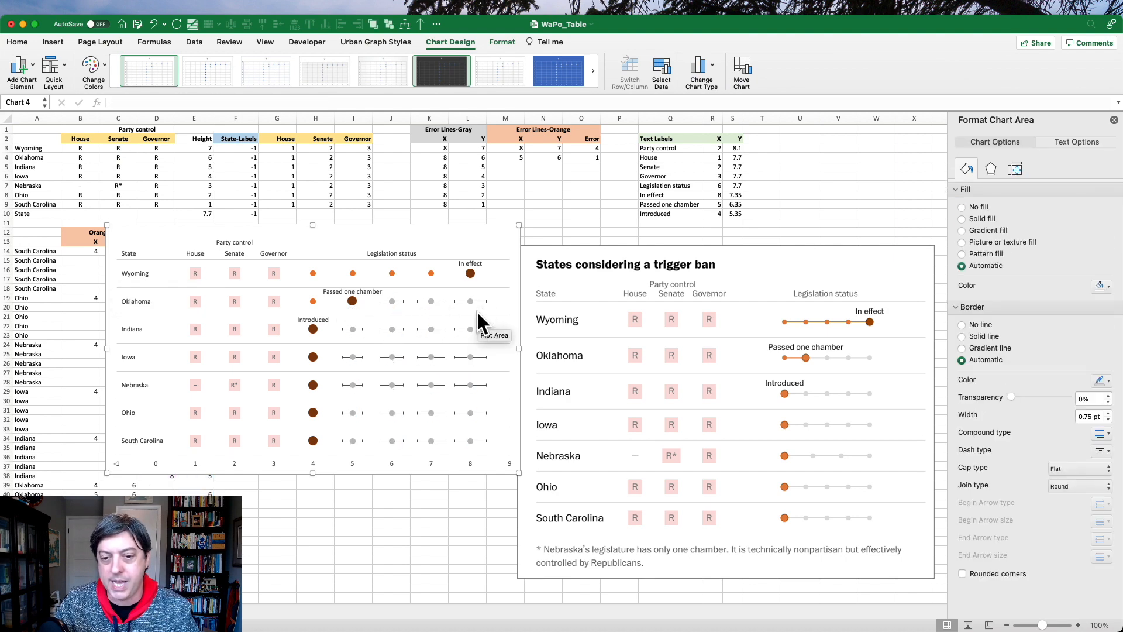
Set the Gray series' horizontal error bars to the minus direction with no cap and a fixed value of 1
left_click(484, 302)
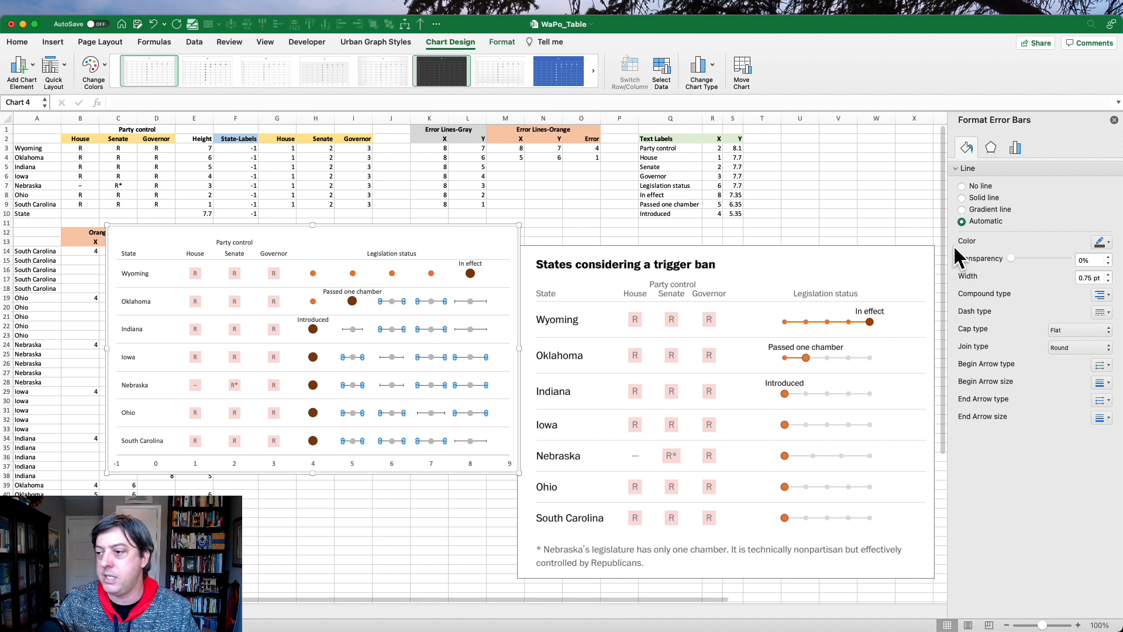
left_click(1014, 148)
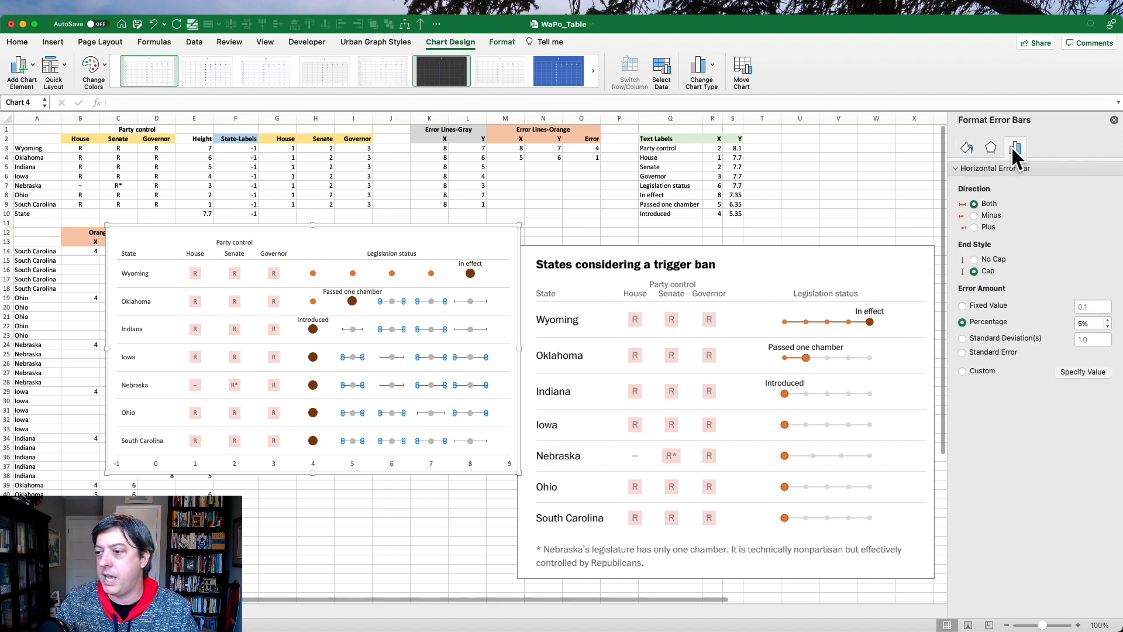
left_click(990, 215)
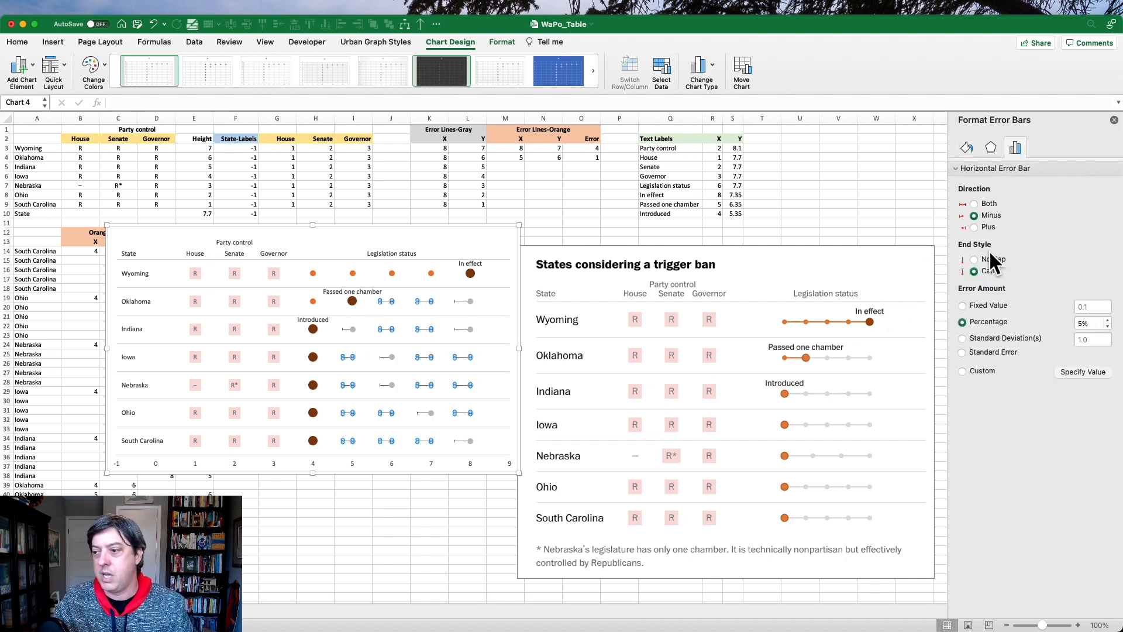
left_click(983, 259)
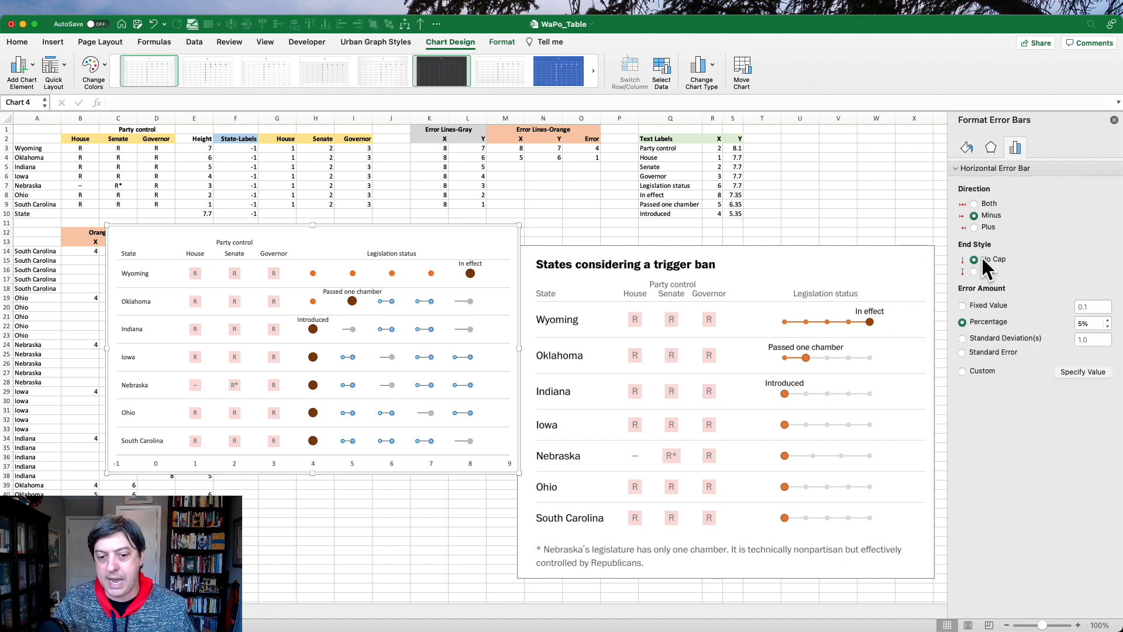
left_click(978, 305)
type("1")
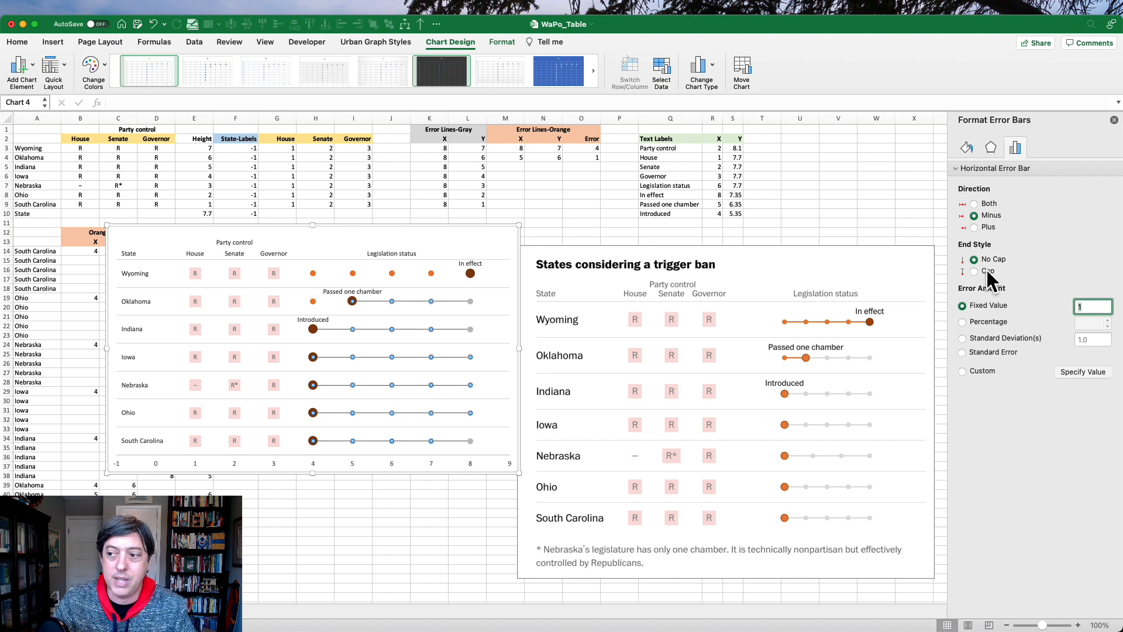
Format the Gray series' error bars as a solid light gray theme-color line with a 2 pt width
left_click(969, 148)
left_click(986, 199)
left_click(1099, 239)
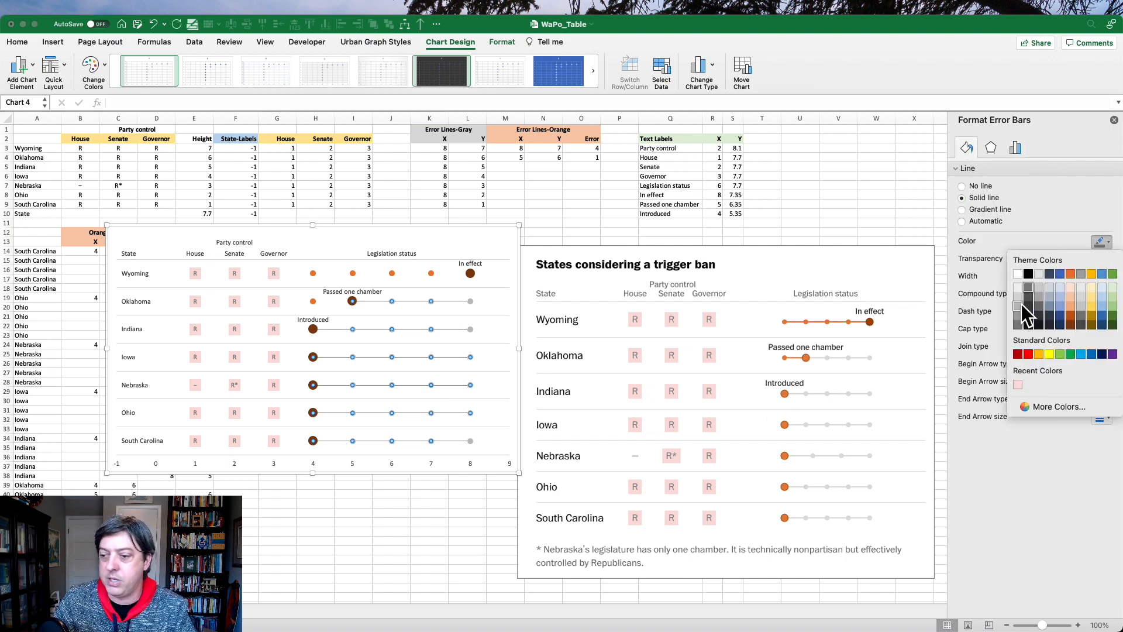
left_click(1021, 305)
left_click(1100, 278)
type("2")
key("Return")
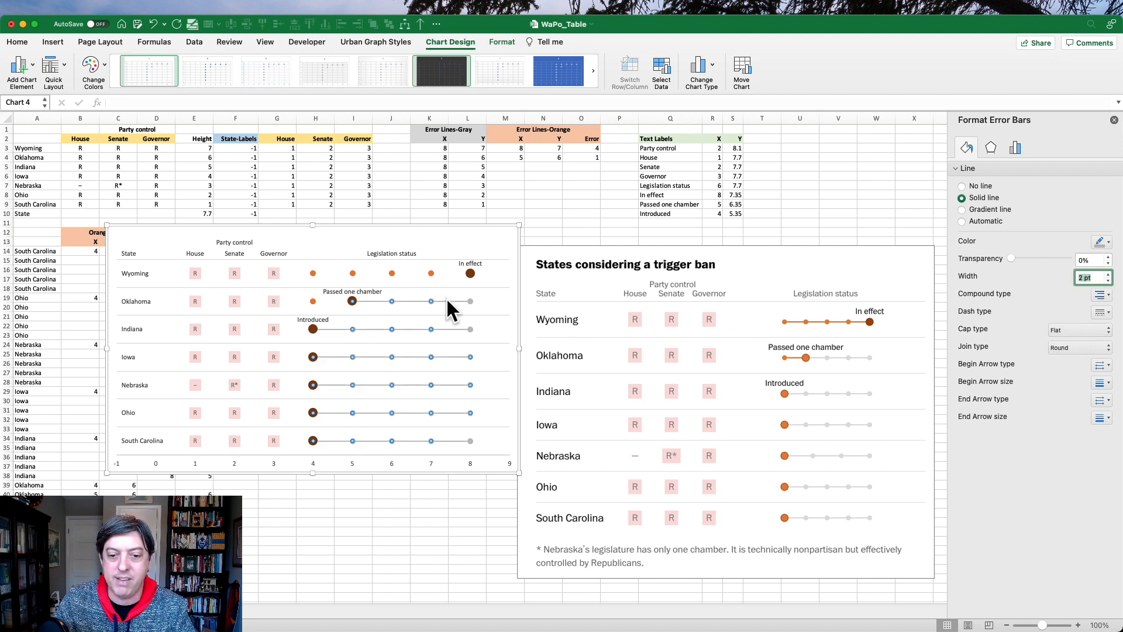
Try adding percentage error bars to the Orange series and keeping only the horizontal ones
left_click(432, 274)
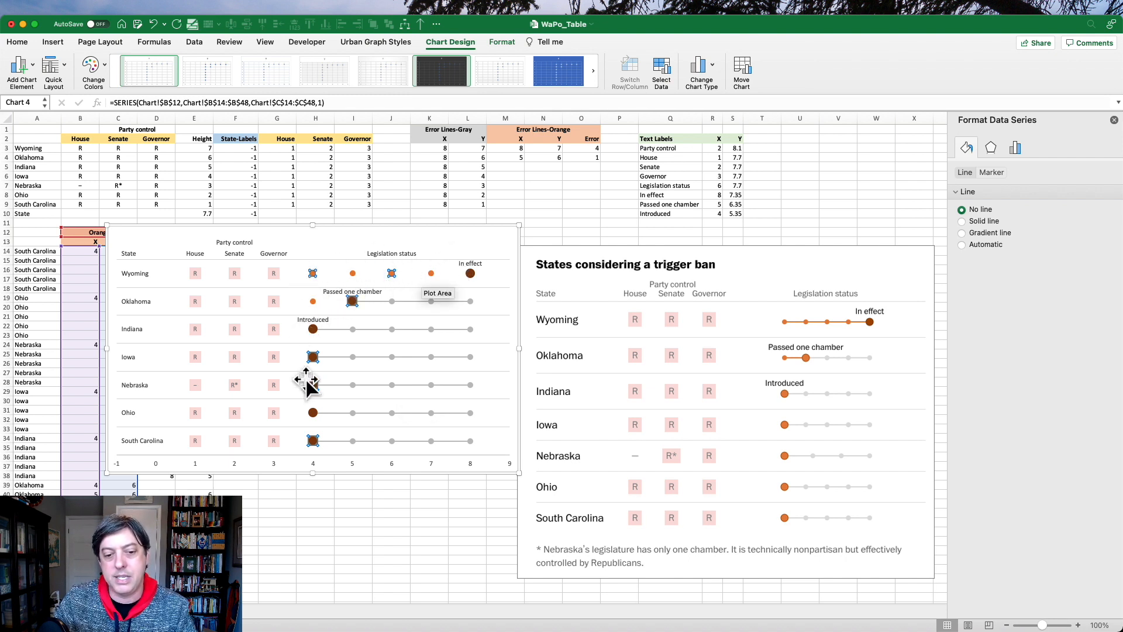
left_click(31, 68)
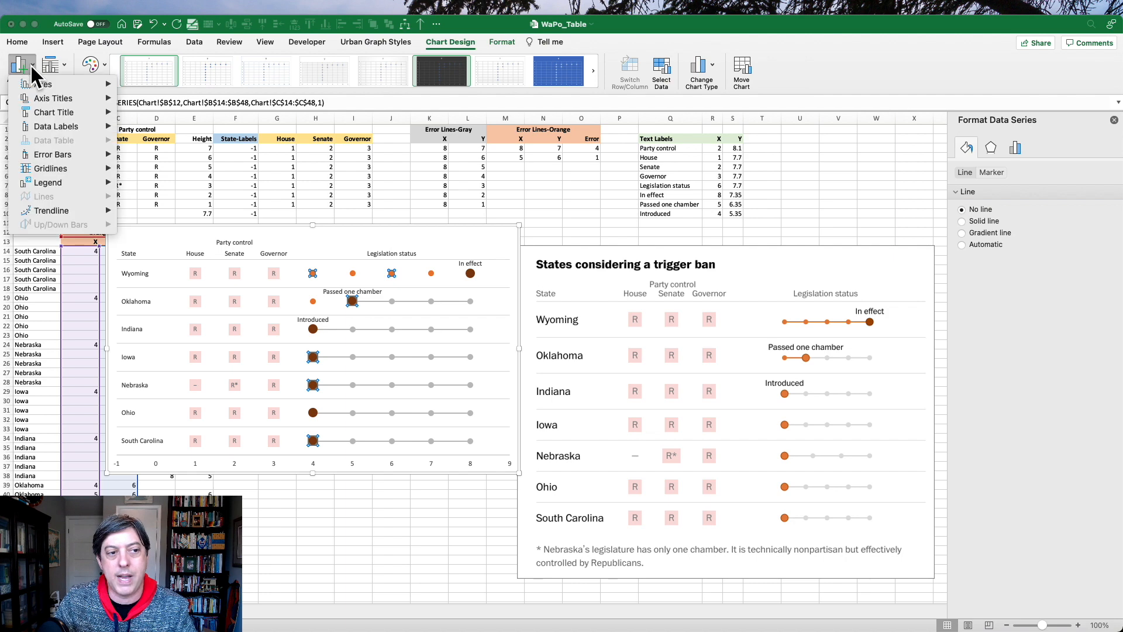
mouse_move(75, 153)
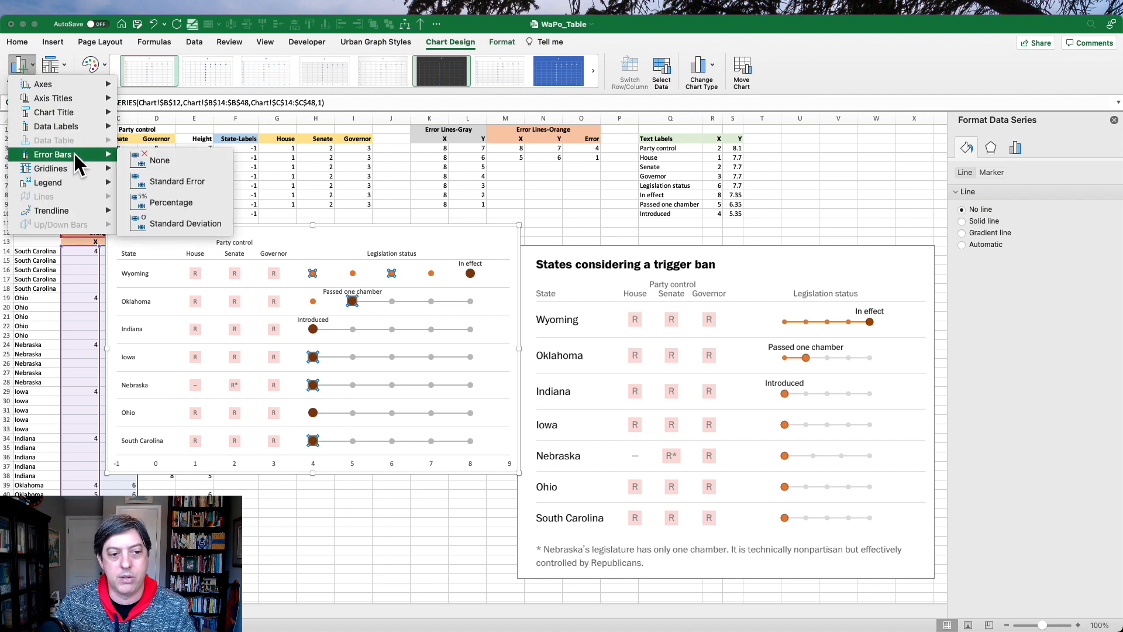
left_click(170, 203)
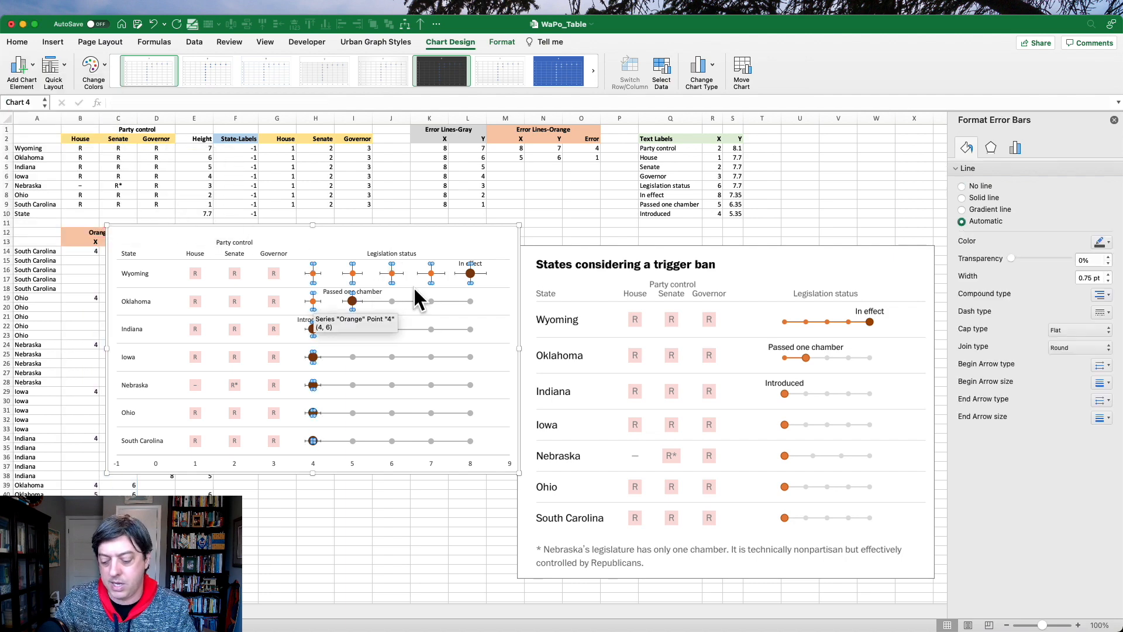
key("Delete")
left_click(403, 274)
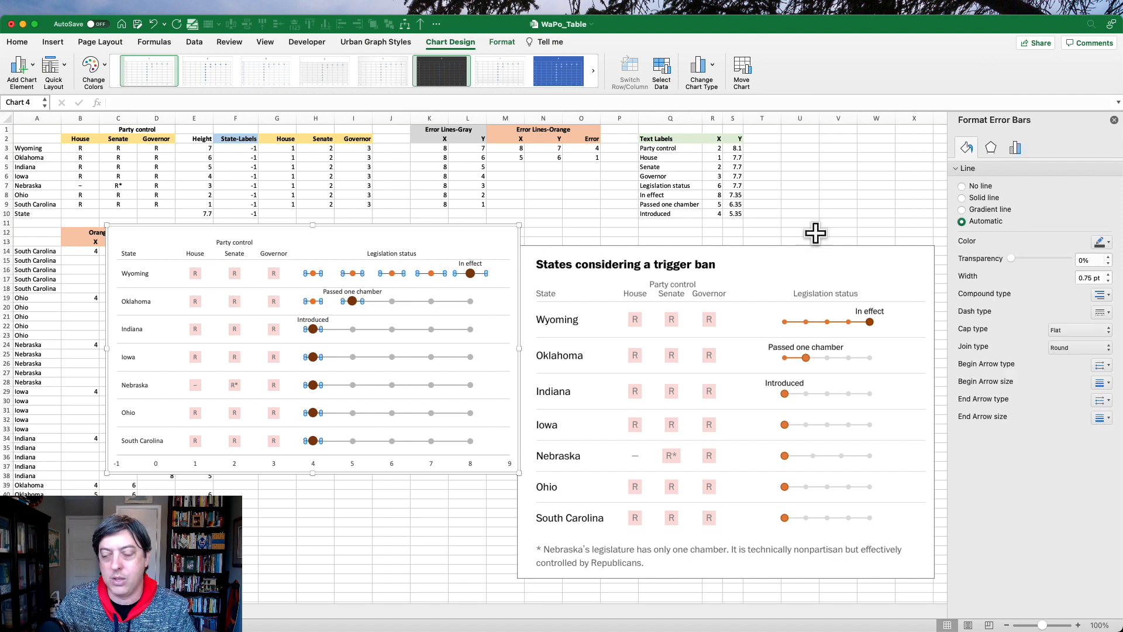
Try minus-direction, no-cap error bars with a fixed value of 1 on the Orange series, and delete them
left_click(1016, 149)
left_click(993, 215)
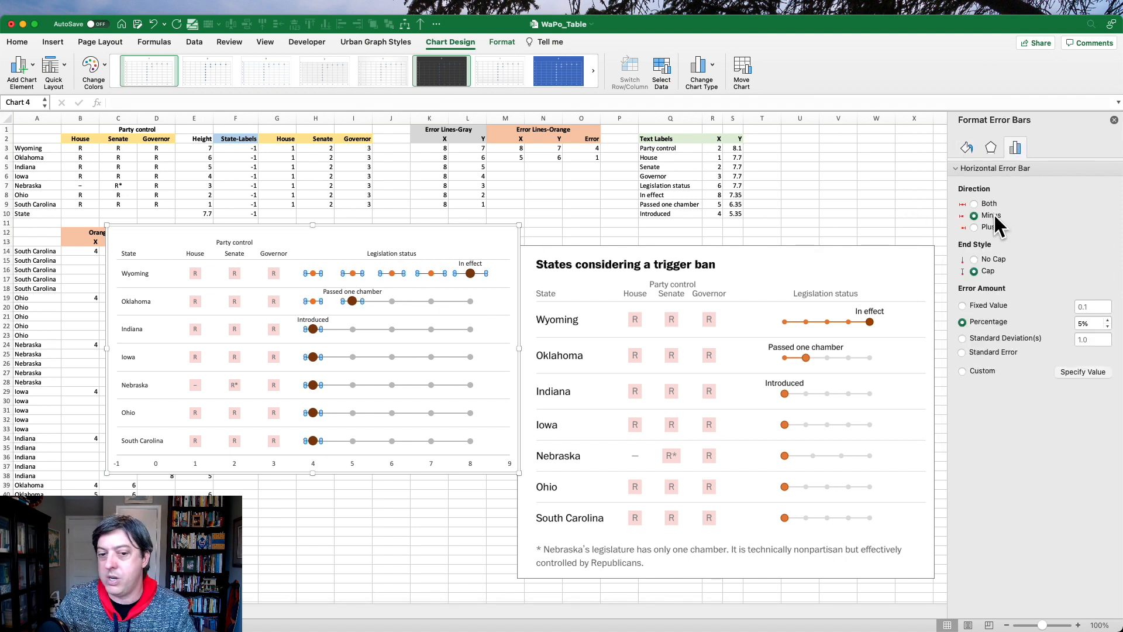
left_click(996, 307)
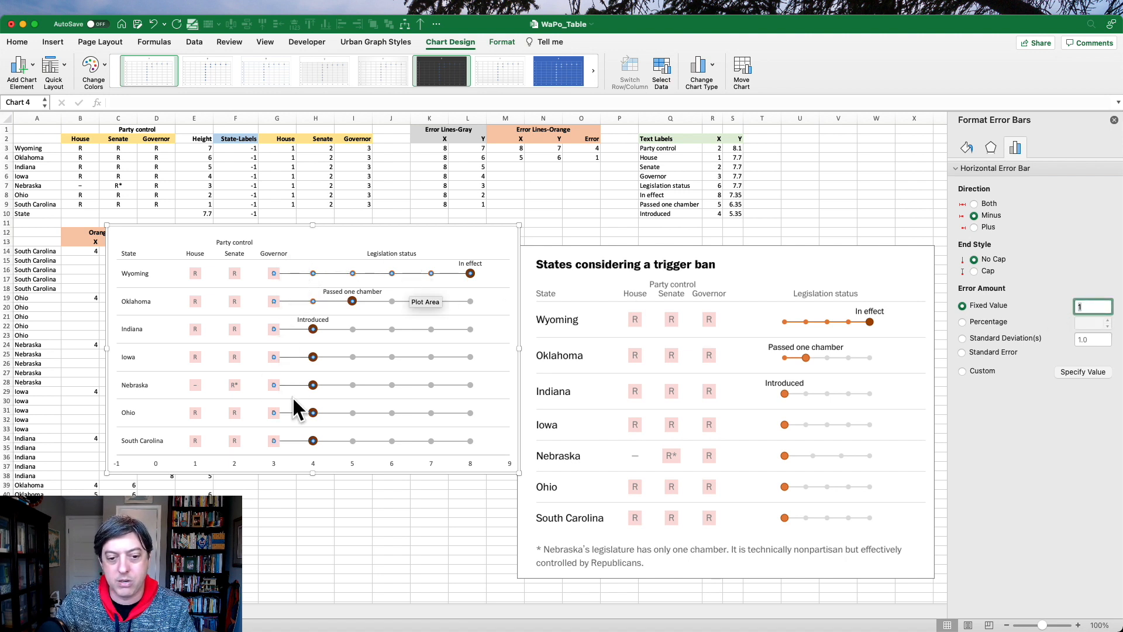
left_click(336, 273)
key("Delete")
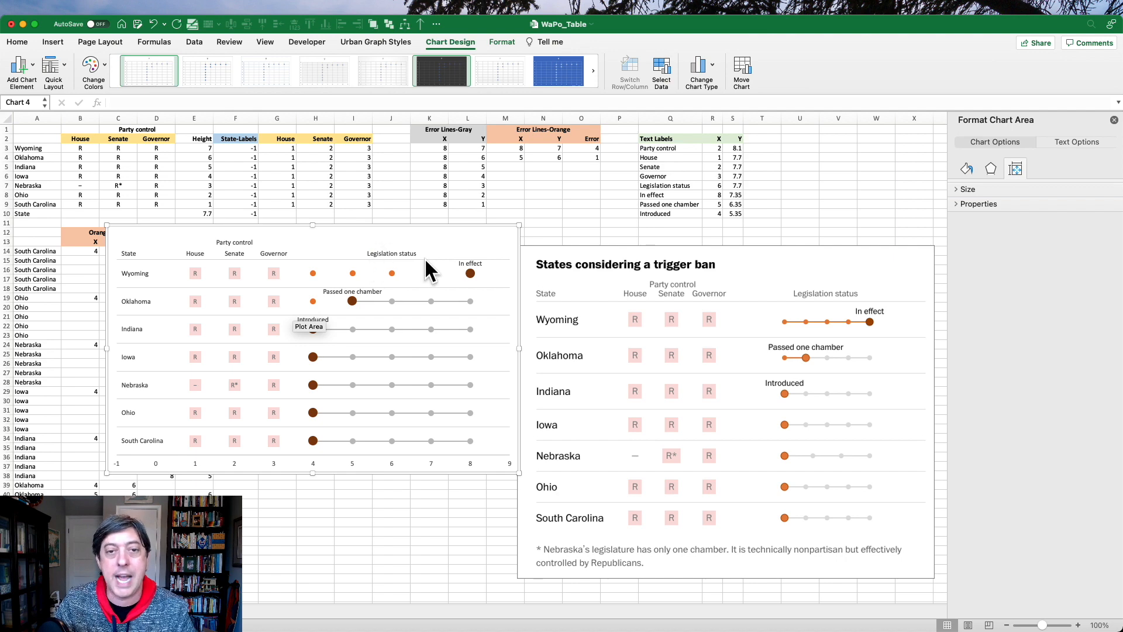
Add a new data series to the chart and take its name, Error Lines-Orange, from cell M1
right_click(496, 303)
left_click(531, 364)
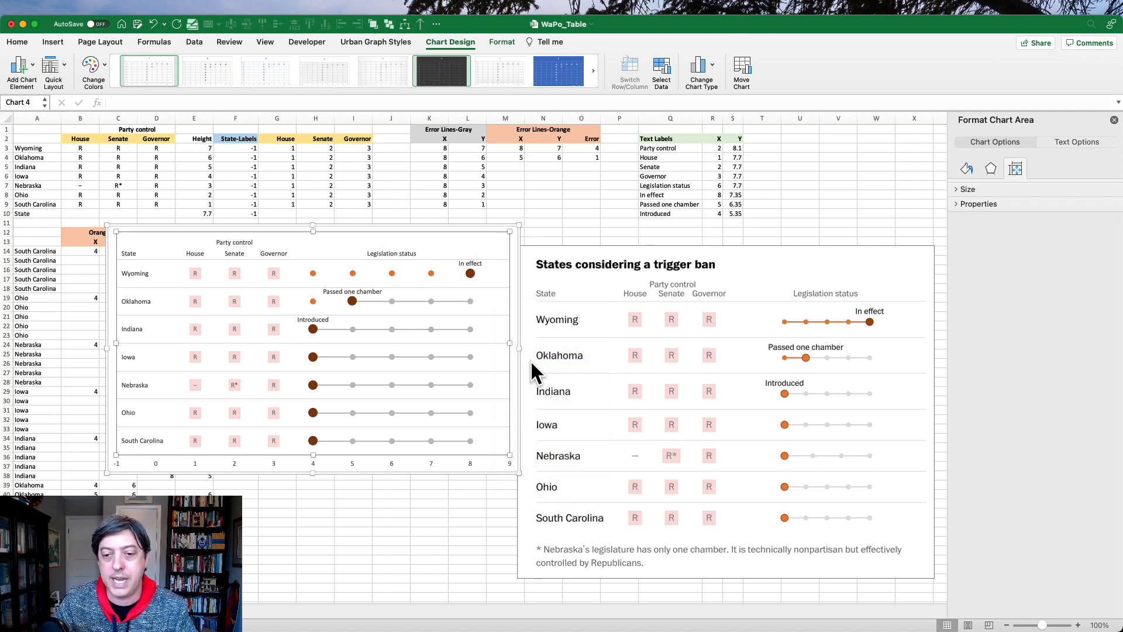
left_click_drag(485, 86, 781, 109)
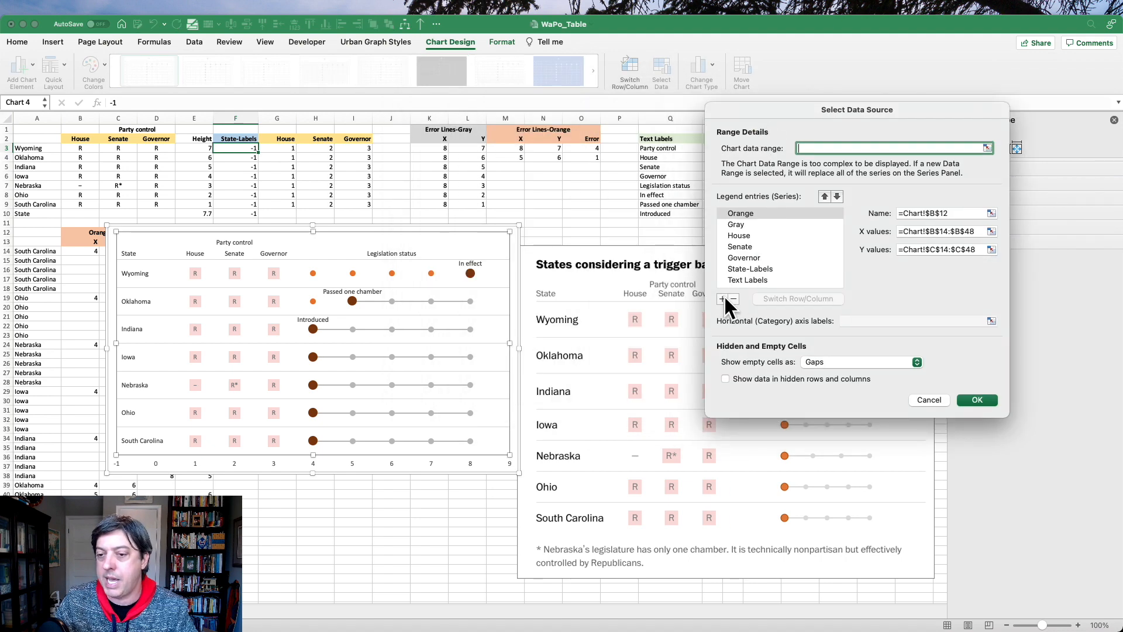
left_click(723, 299)
left_click(521, 125)
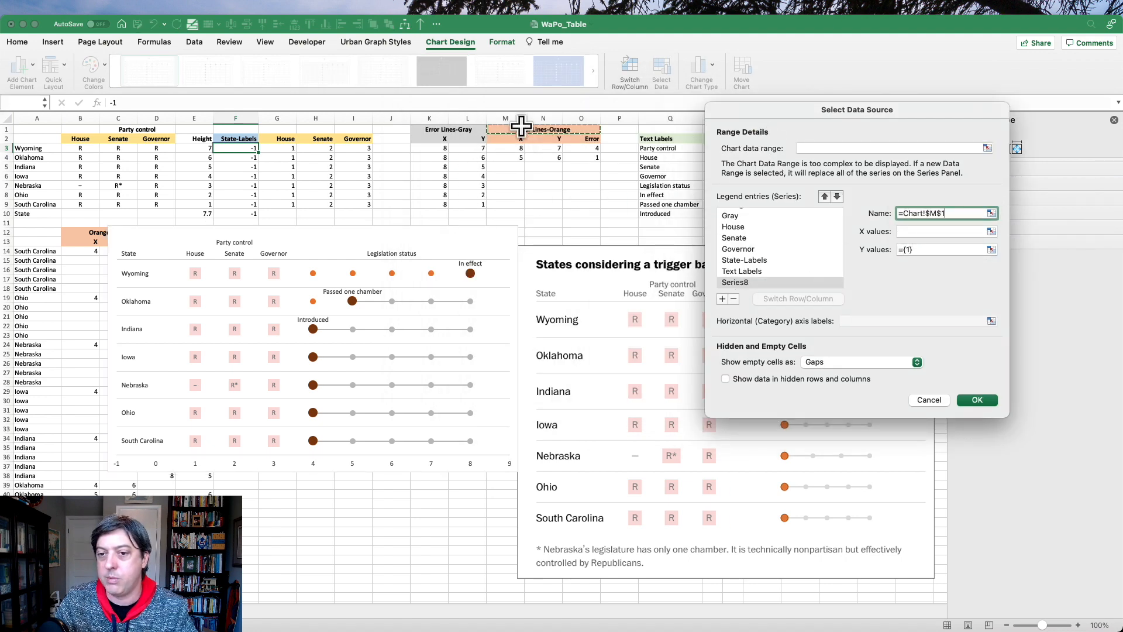
Set the Error Lines-Orange series' X values to M3:M4 and Y values to N3:N4, and apply the data source changes
left_click(923, 232)
left_click_drag(519, 149, 516, 156)
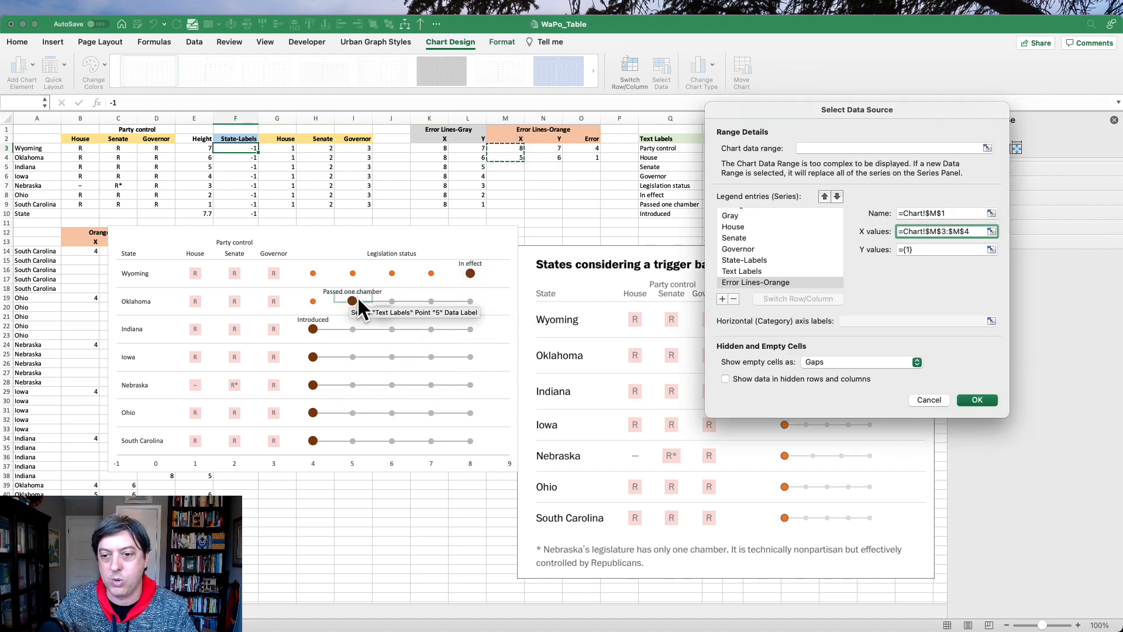
left_click(992, 250)
left_click_drag(540, 150, 541, 156)
left_click(1004, 109)
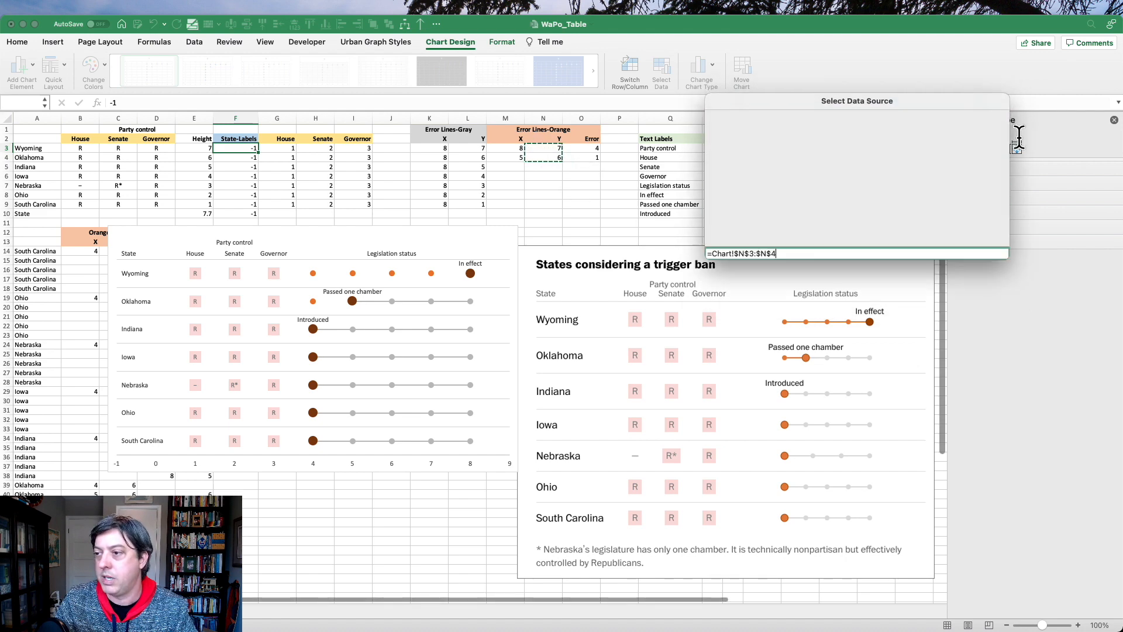
left_click(976, 402)
left_click(502, 300)
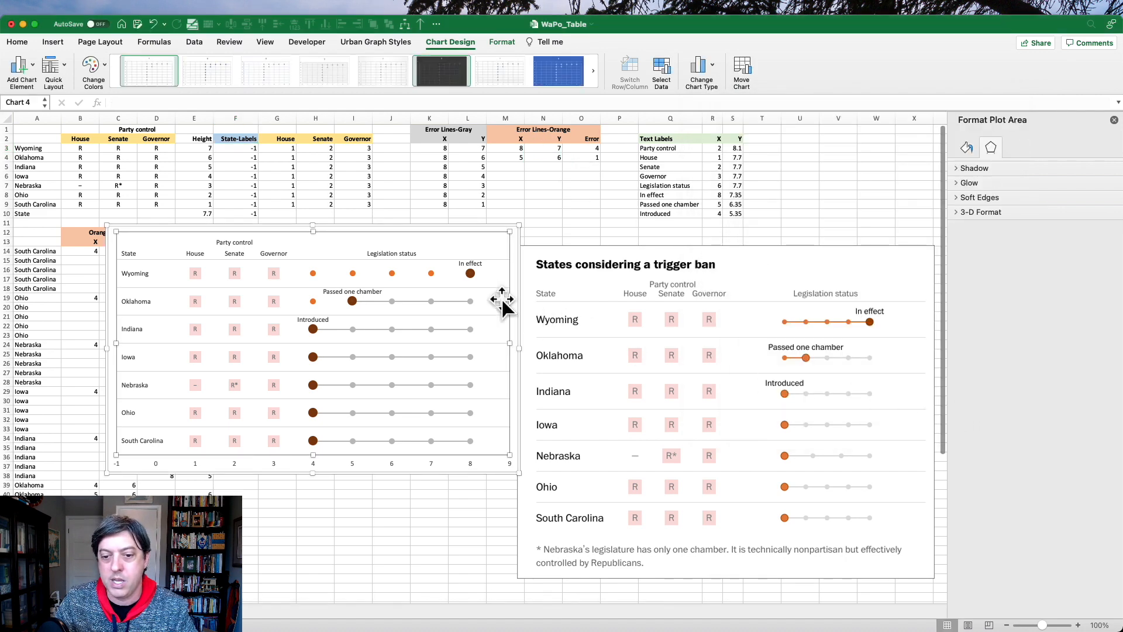
Format the Error Lines-Orange series' markers with no border and a solid black fill
left_click(471, 274)
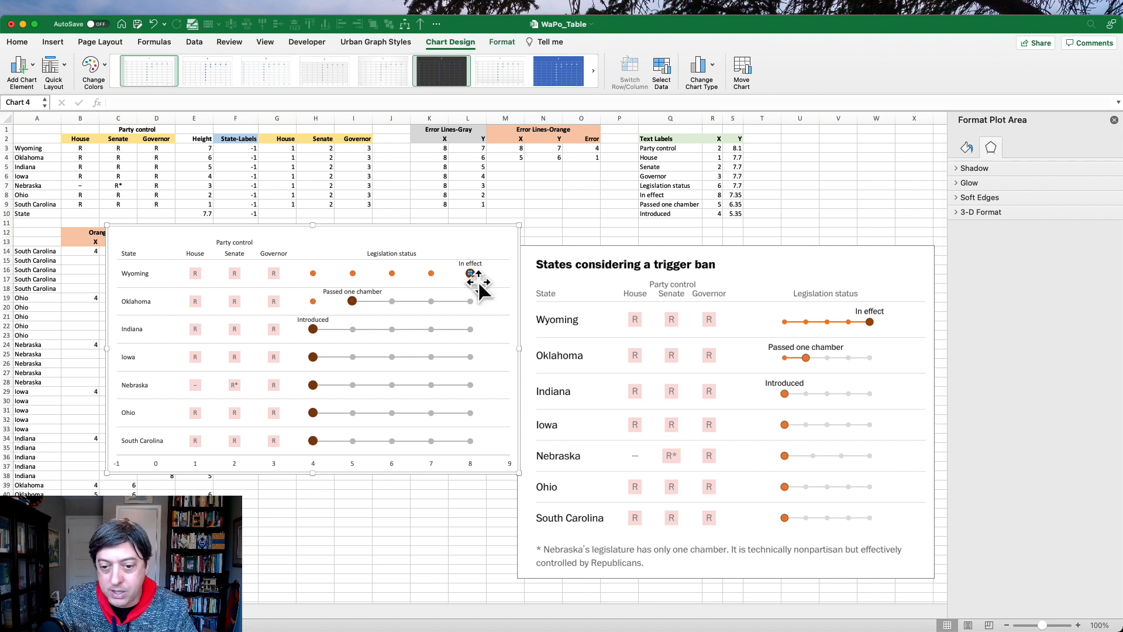
left_click(969, 146)
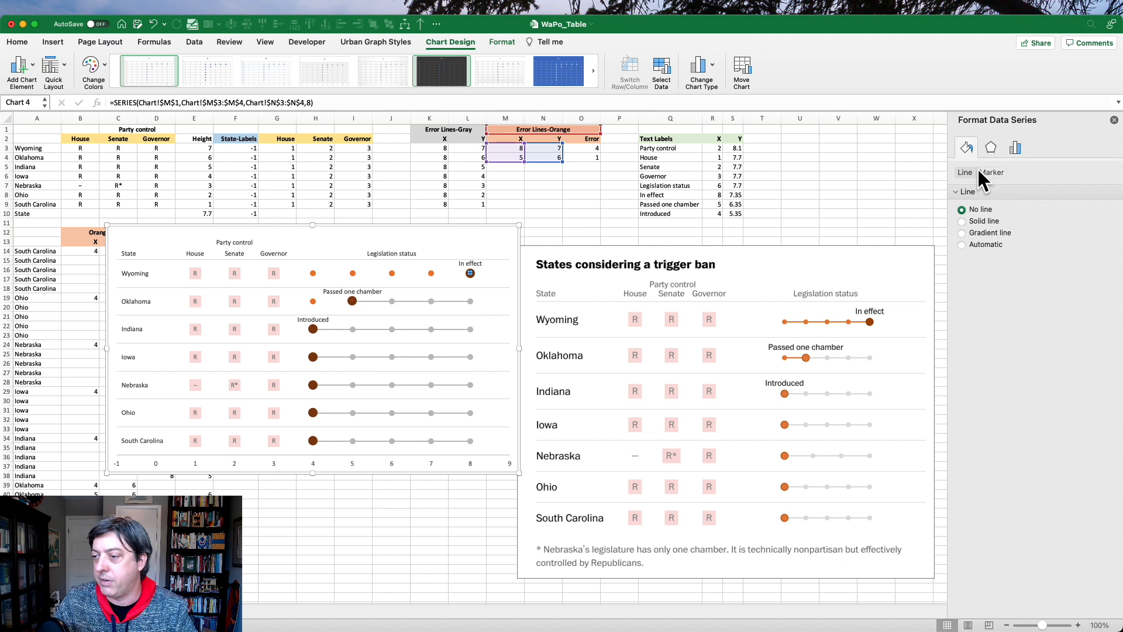
left_click(988, 172)
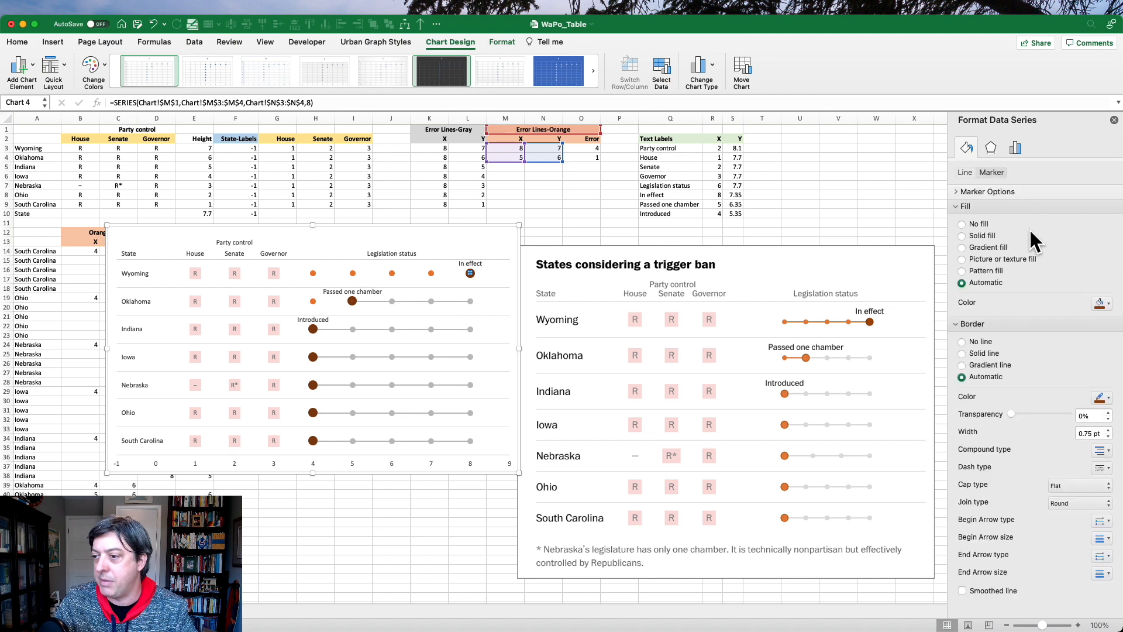
left_click(980, 343)
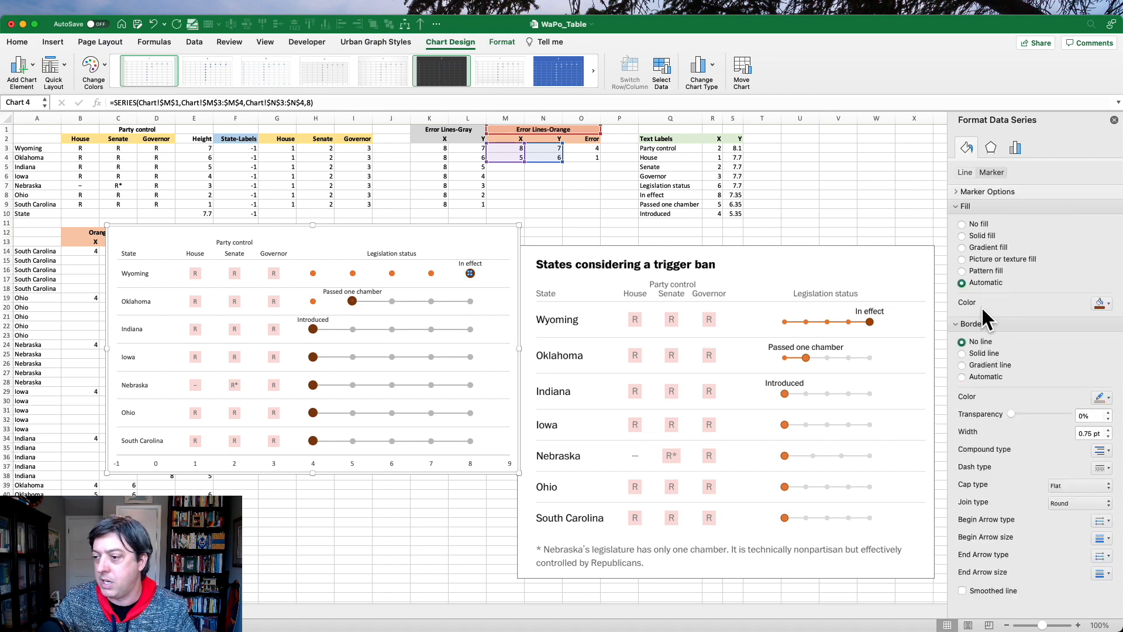
left_click(974, 234)
left_click(1105, 303)
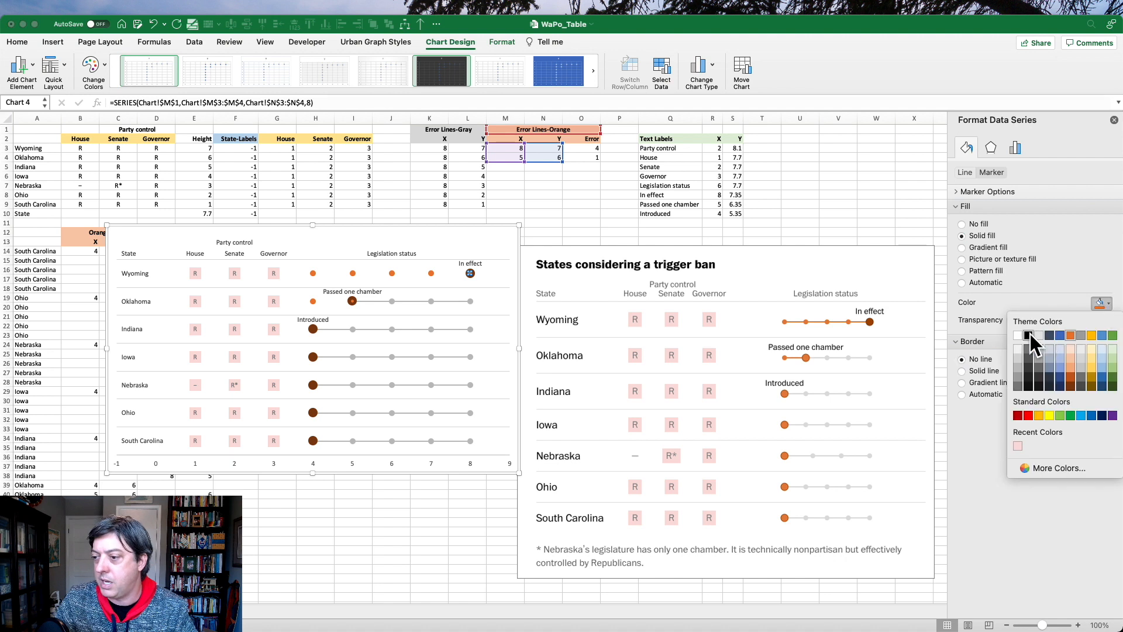
left_click(1028, 335)
left_click(461, 225)
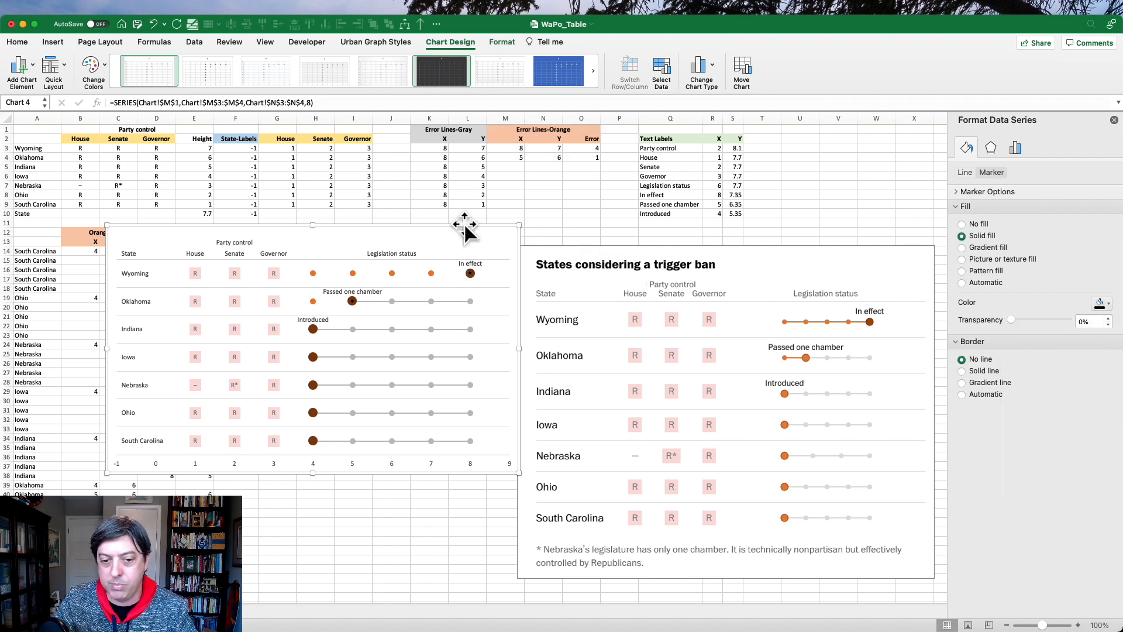
Add percentage error bars to the Error Lines-Orange series and keep only the horizontal ones
left_click(472, 273)
left_click(995, 172)
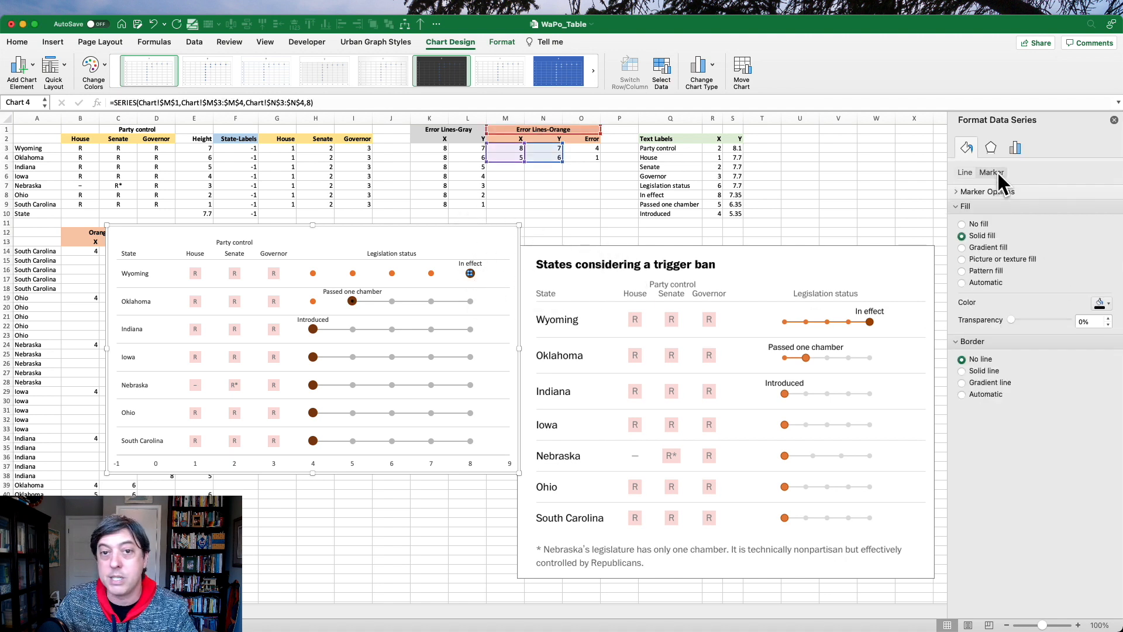
left_click(966, 170)
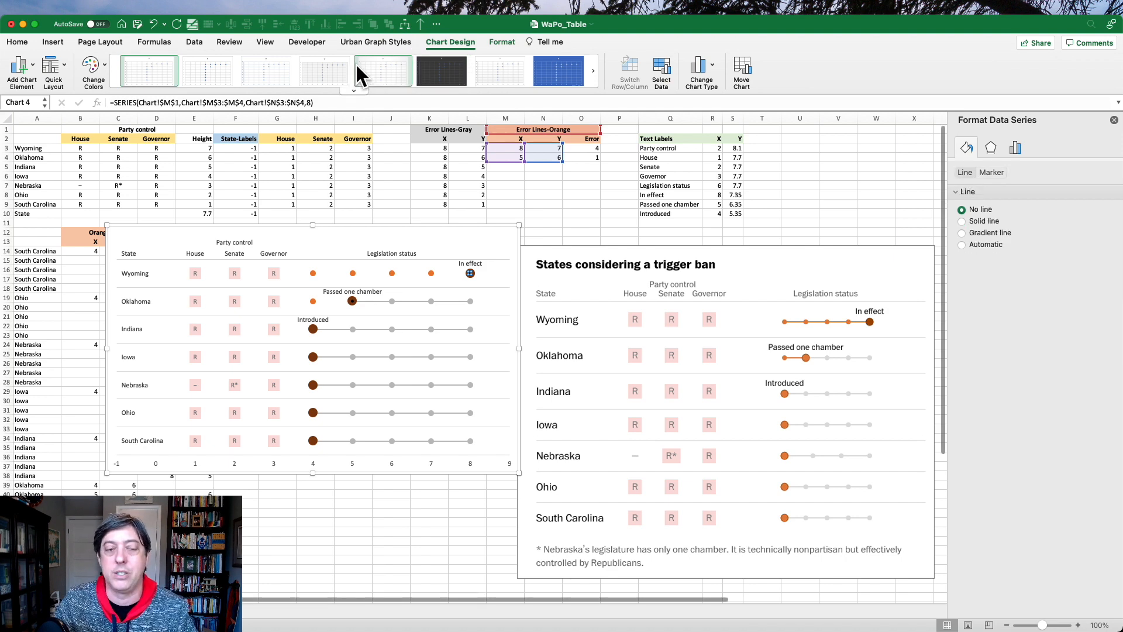
left_click(22, 73)
mouse_move(63, 153)
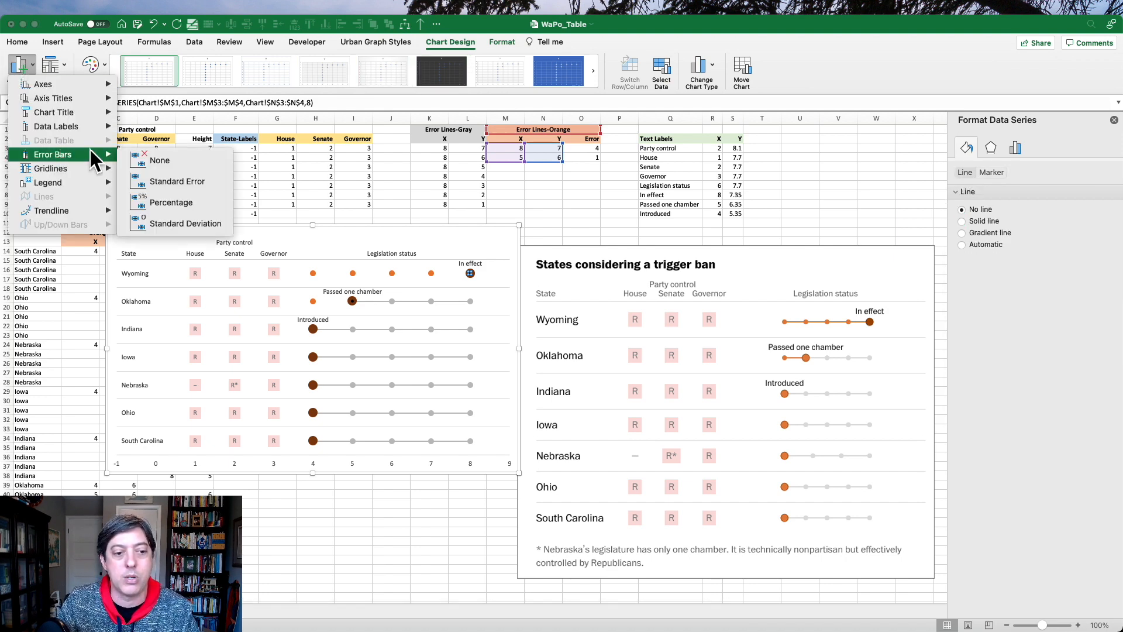
left_click(166, 201)
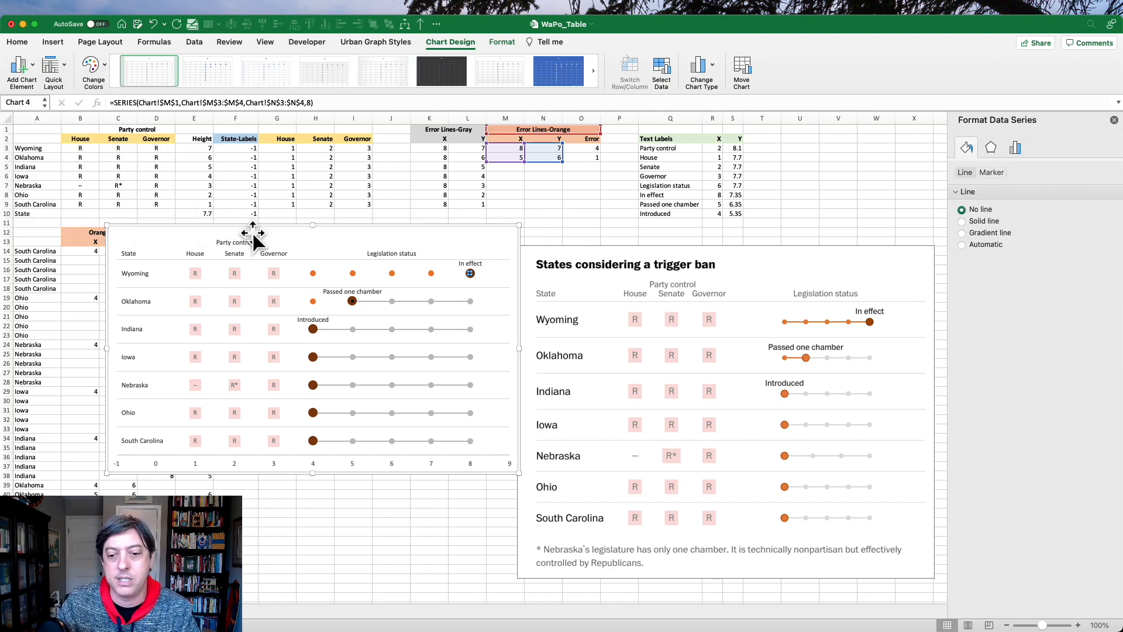
left_click(481, 273)
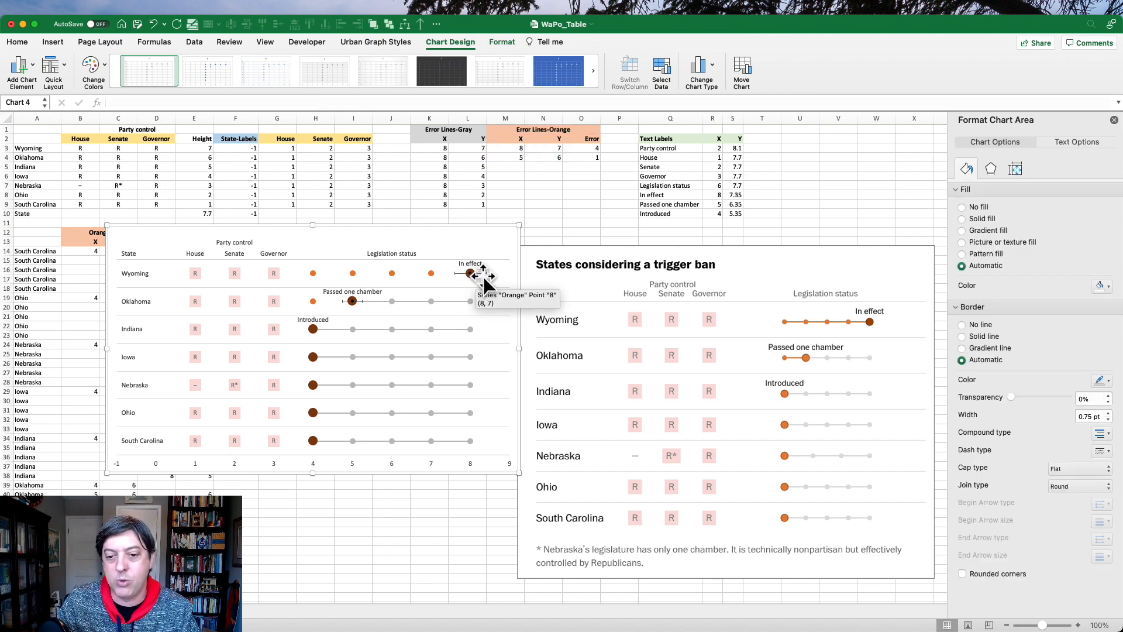
left_click(482, 273)
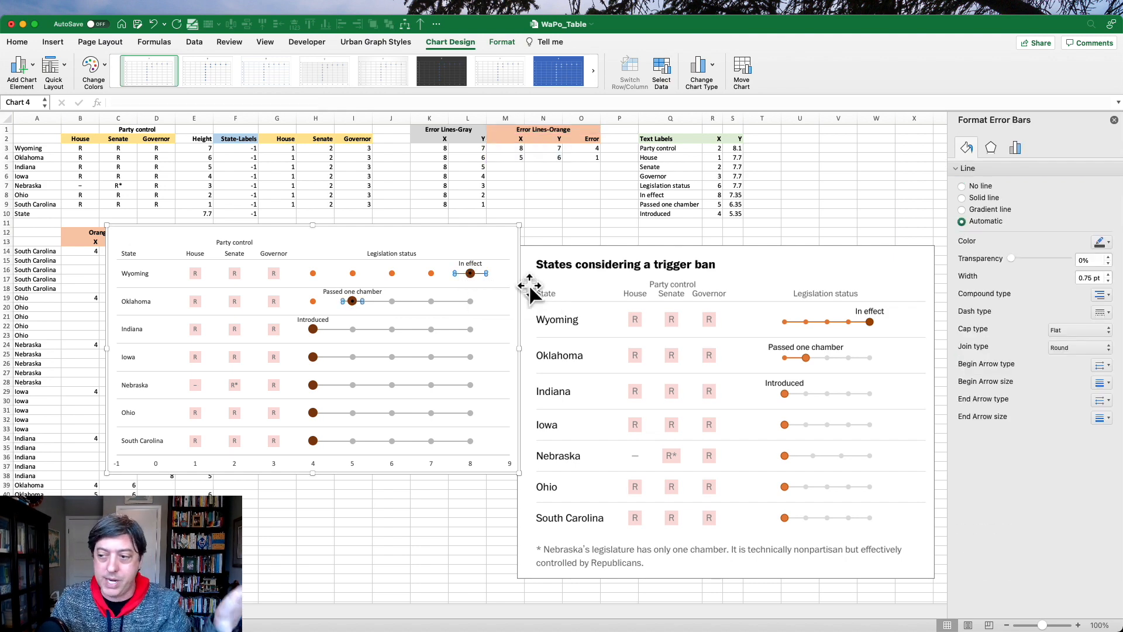
Give the horizontal error bars minus direction, no cap and a custom amount, with positive error values from O3:O4
left_click(1014, 147)
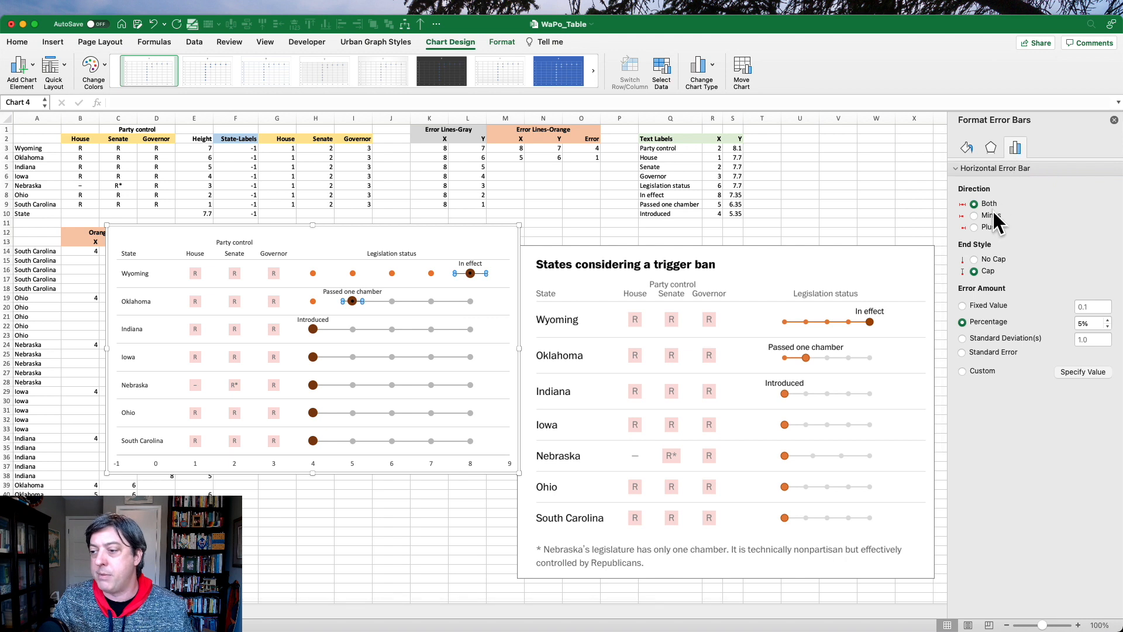
left_click(975, 216)
left_click(978, 369)
left_click(1070, 372)
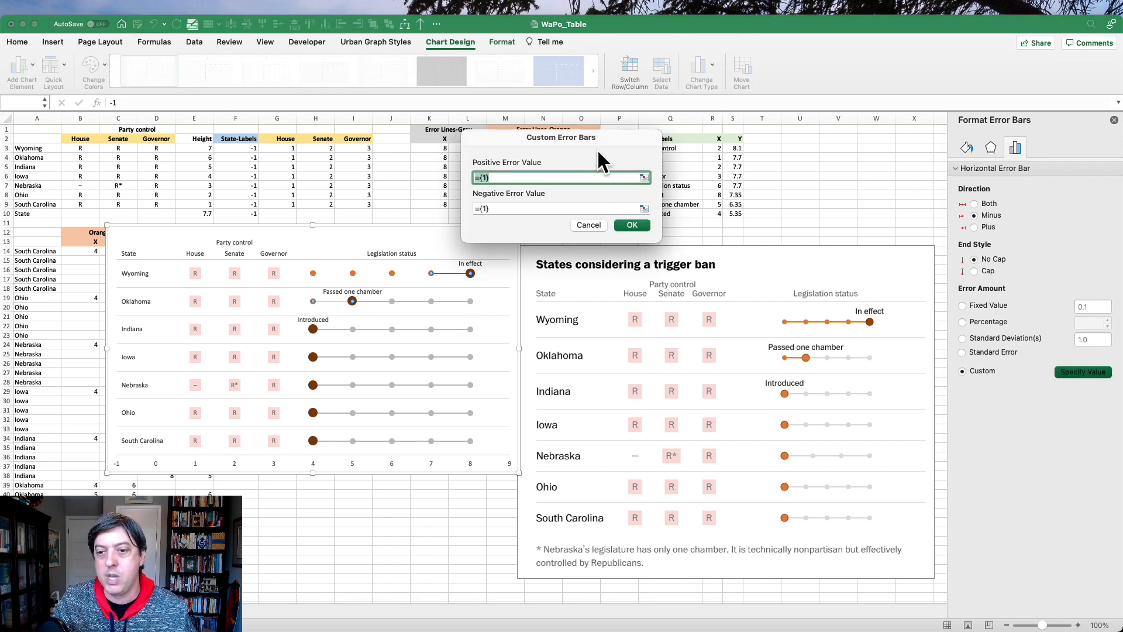
left_click_drag(598, 150, 747, 150)
left_click_drag(582, 149, 587, 158)
left_click(781, 236)
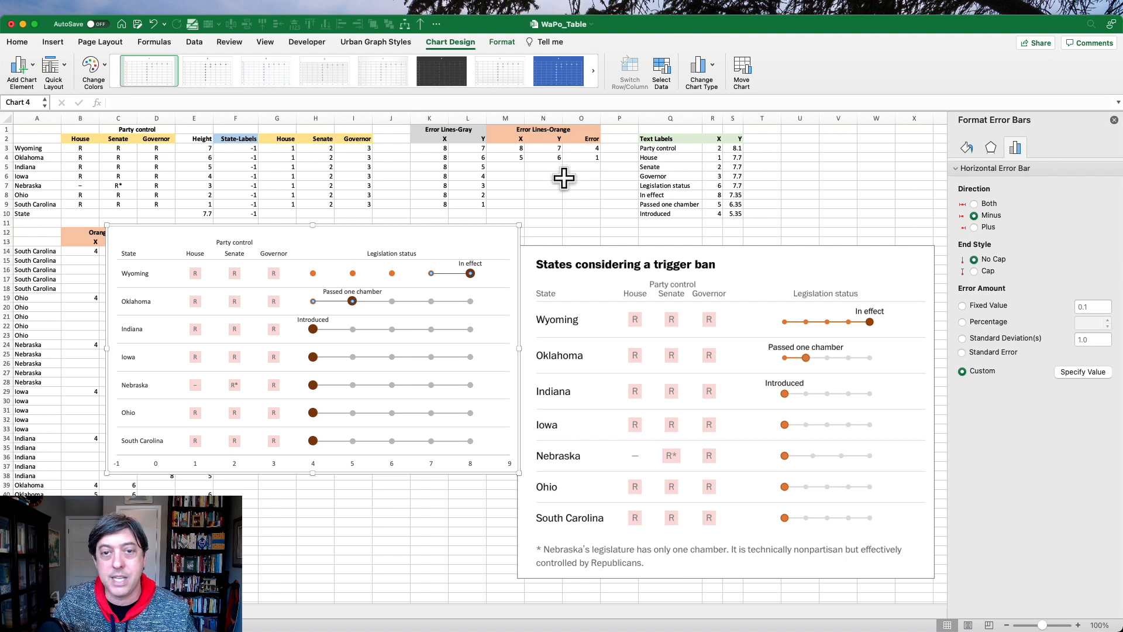
Set the custom negative error values of the Error Lines-Orange bars to O3:O4 and apply them
left_click(1084, 372)
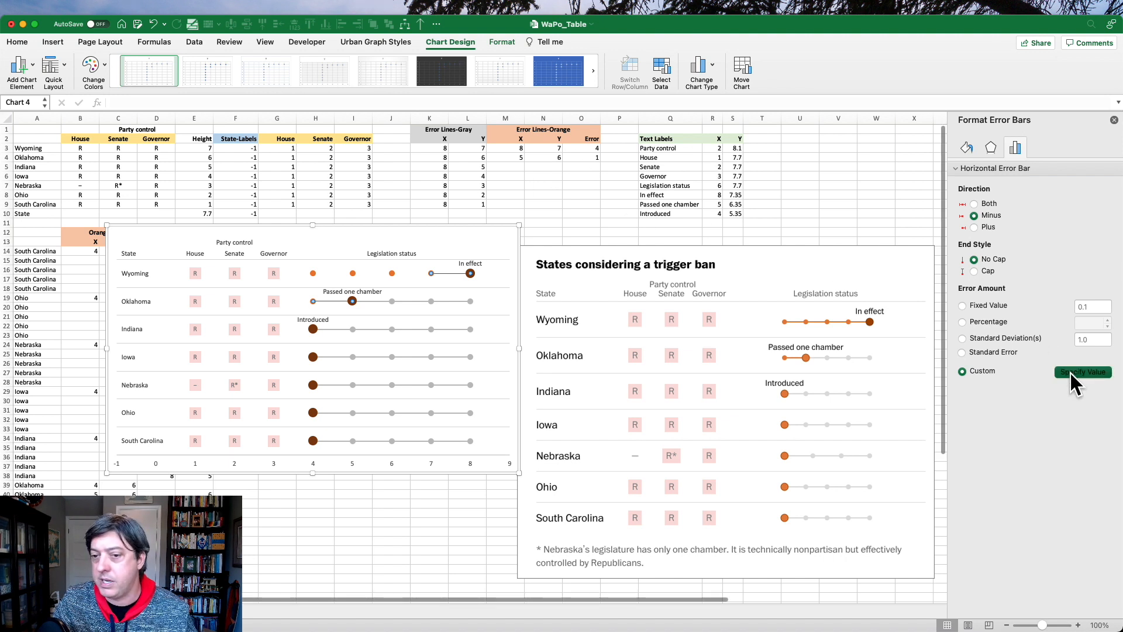
left_click(645, 208)
left_click_drag(585, 126, 574, 89)
left_click_drag(584, 148, 591, 152)
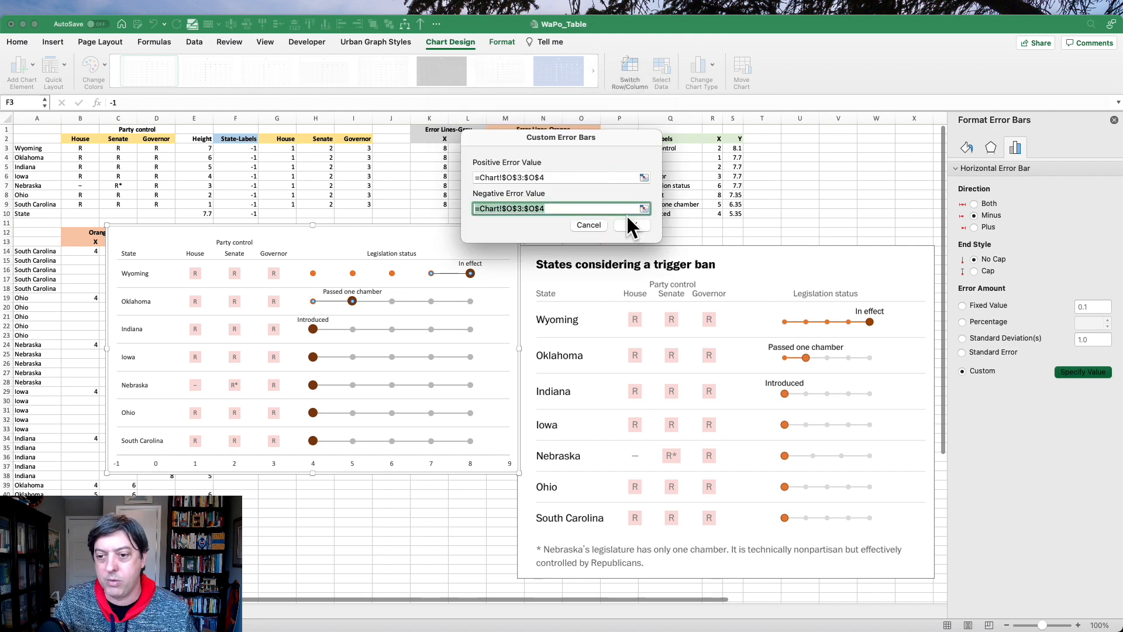
left_click(627, 214)
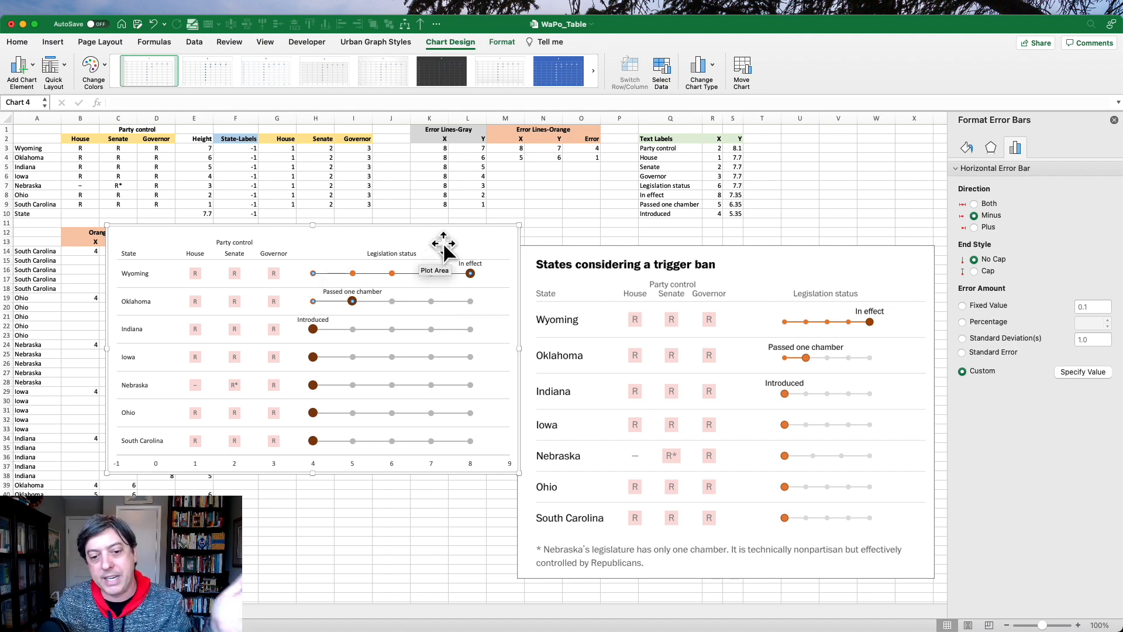
Format the Error Lines-Orange error bars as solid orange lines 2 pt wide
left_click(968, 150)
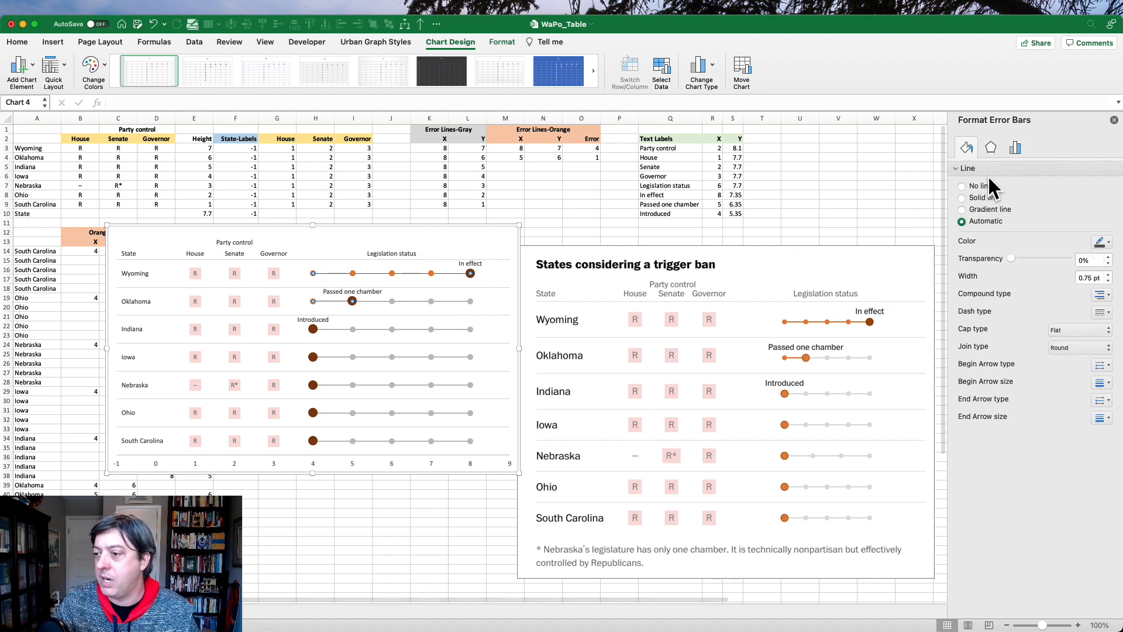
left_click(1101, 245)
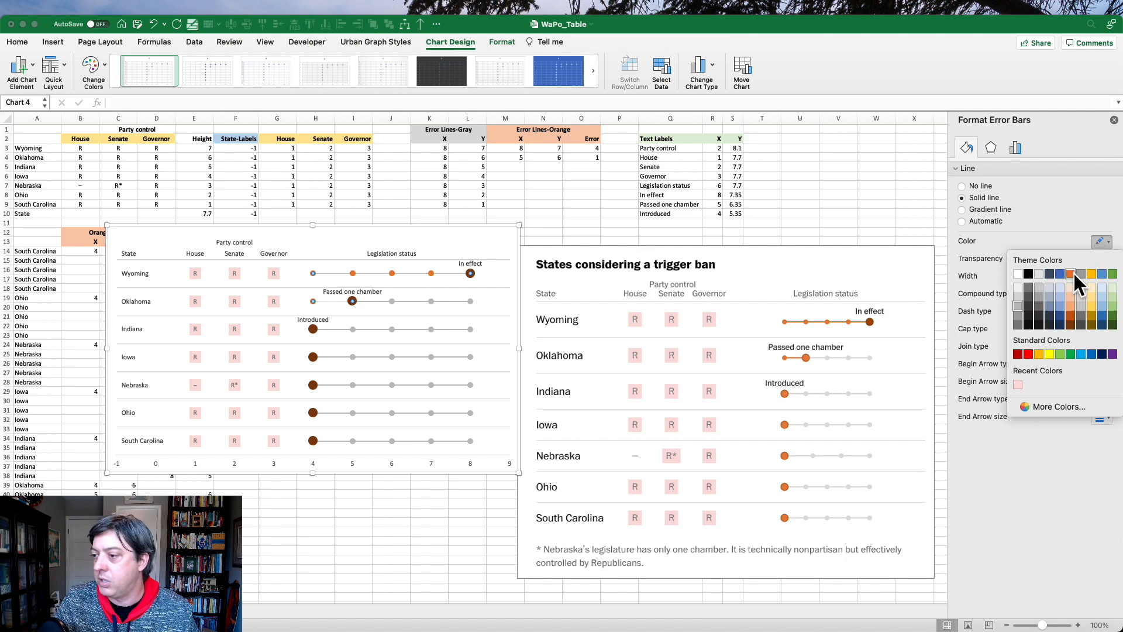
left_click(1073, 272)
triple_click(1099, 278)
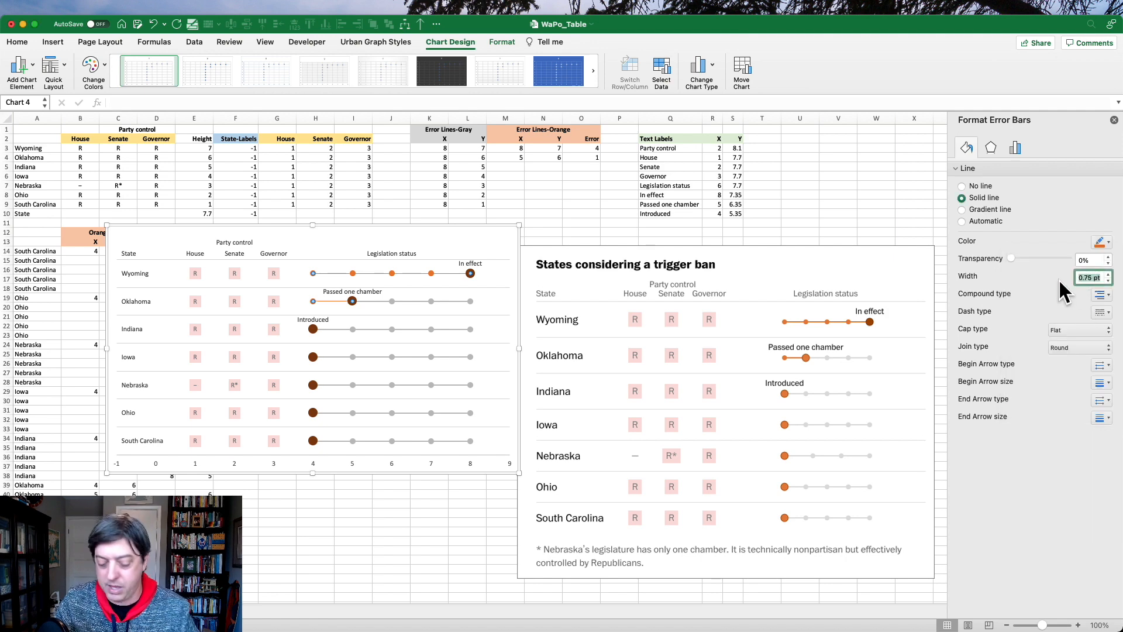
type("2")
key("Return")
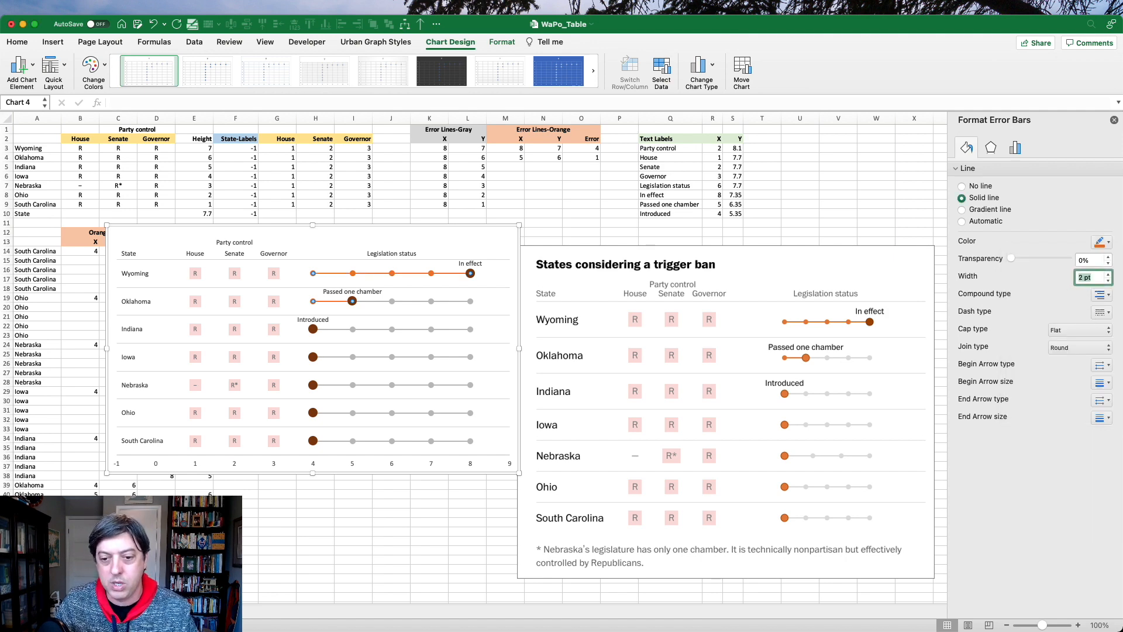
Set the Error Lines-Orange series' marker option to None
left_click(500, 41)
left_click(92, 62)
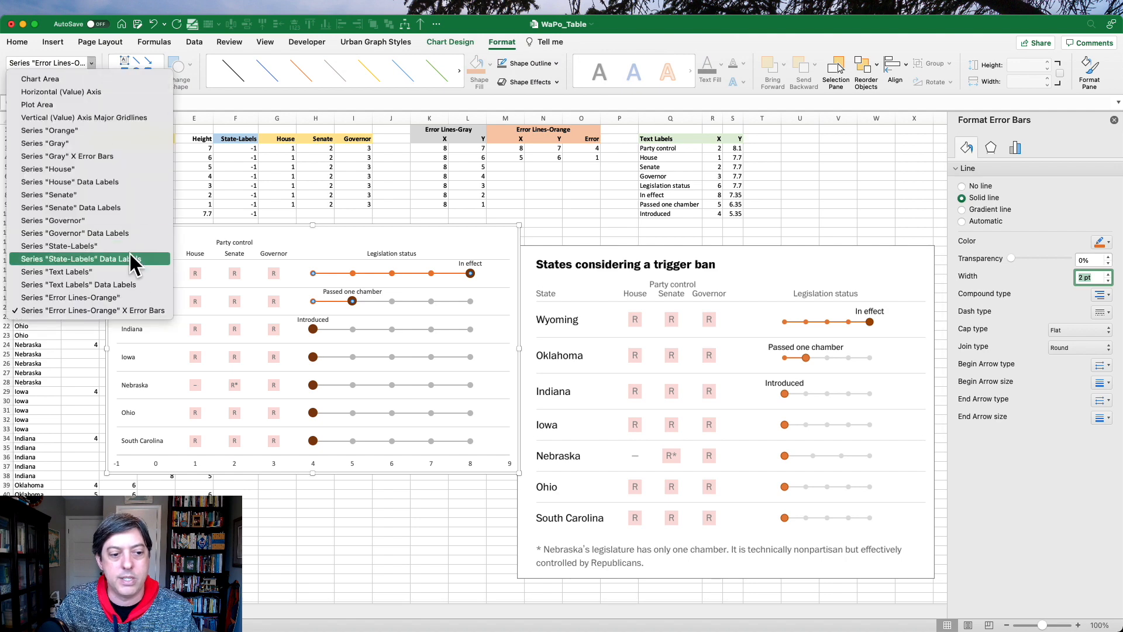
left_click(129, 290)
left_click(991, 172)
left_click(977, 192)
left_click(963, 221)
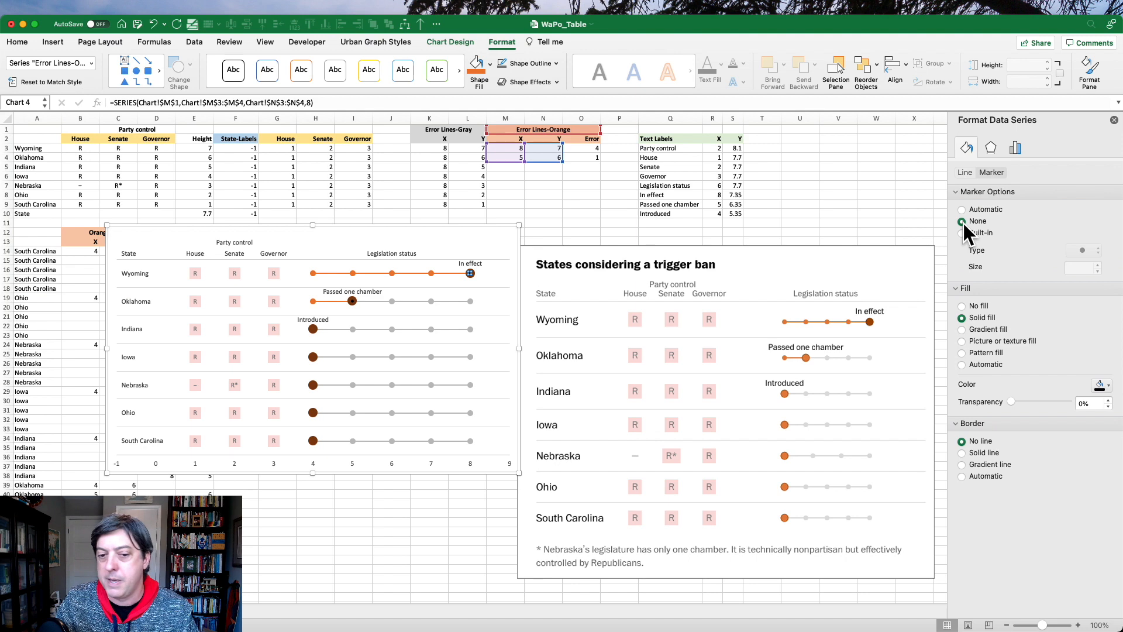
left_click(477, 231)
Delete the horizontal axis from the chart
left_click_drag(445, 129, 472, 204)
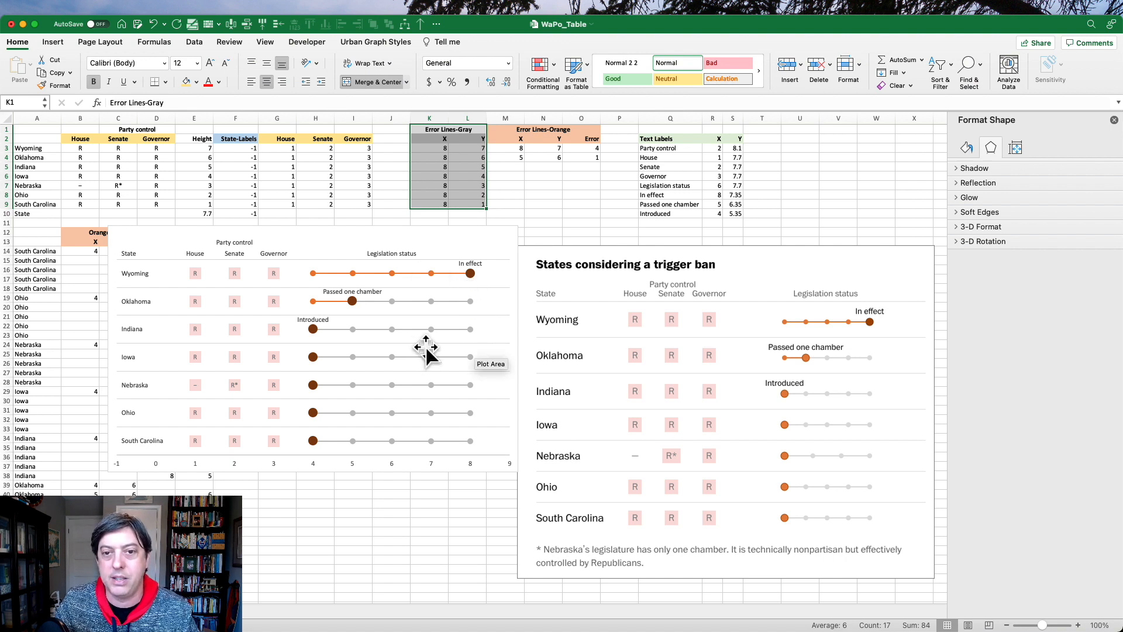
left_click(391, 251)
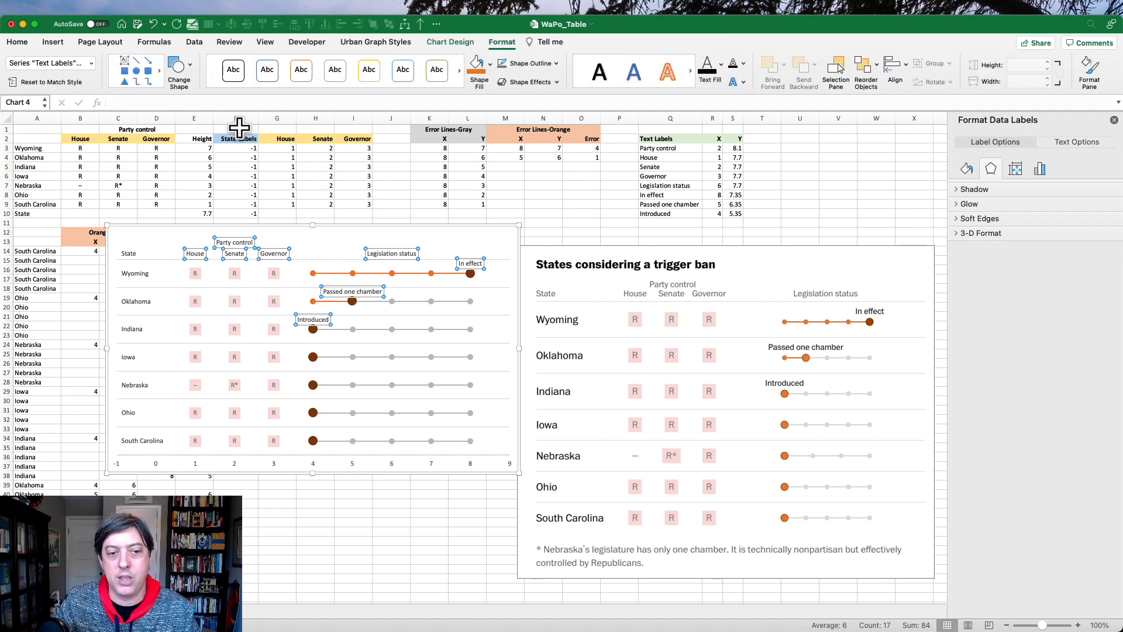
left_click(17, 42)
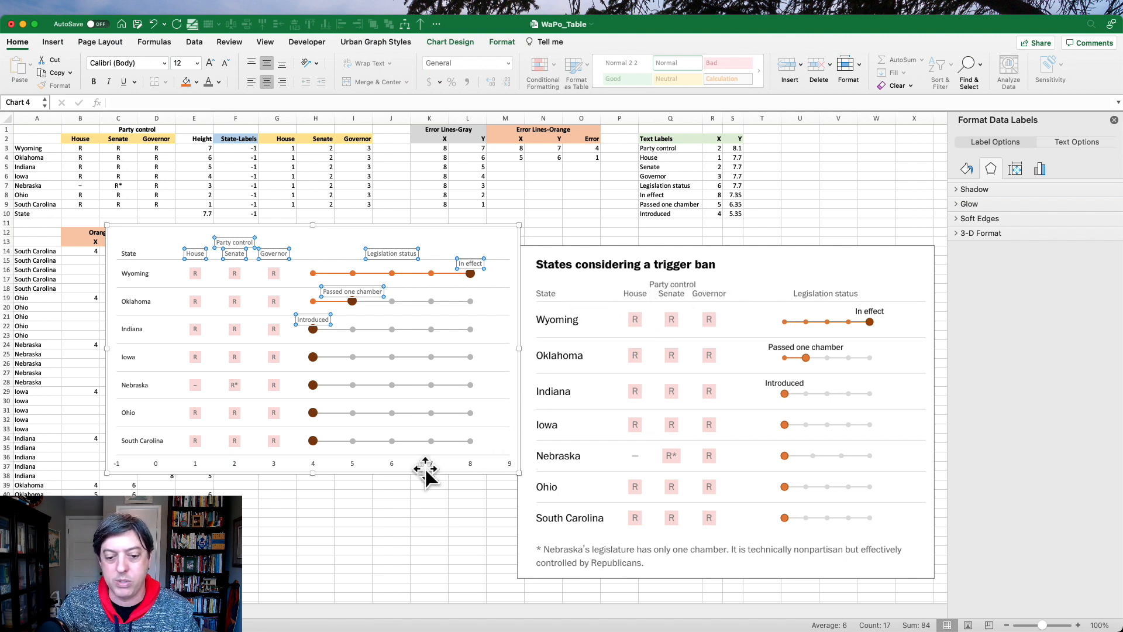
left_click(389, 464)
key("Delete")
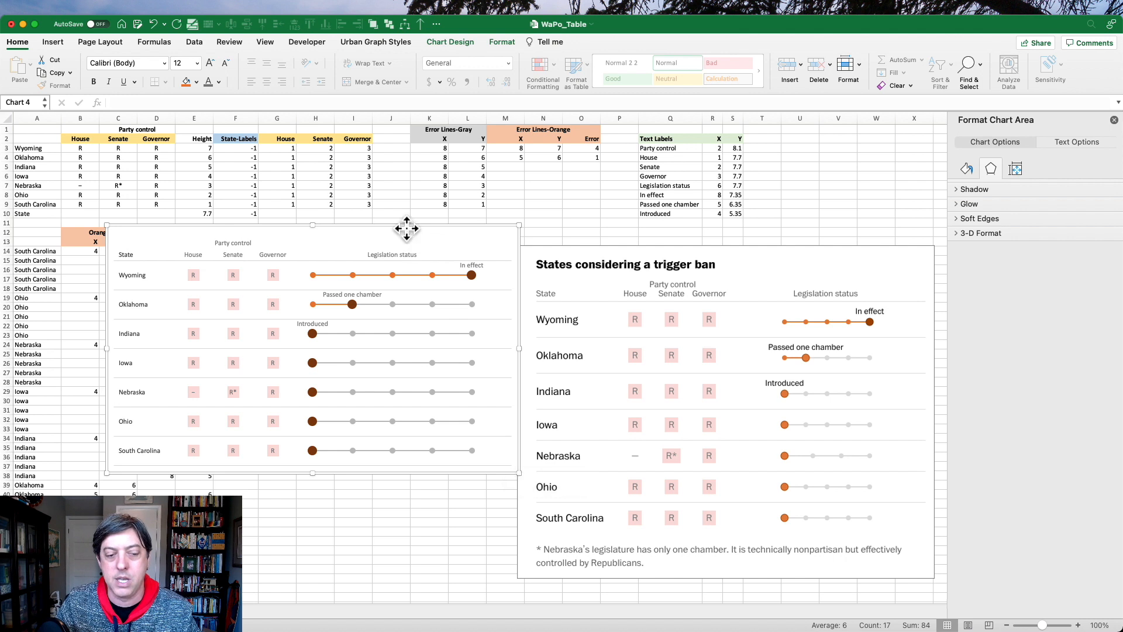
Set the state name data labels to font size 15 and colour them black
left_click(134, 276)
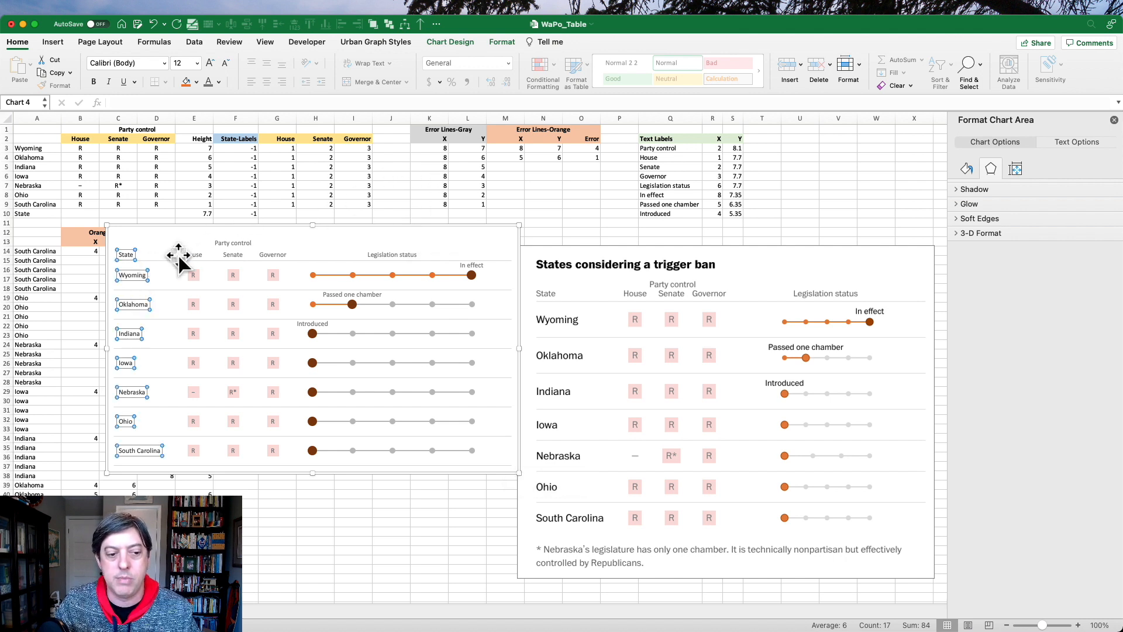
type("14")
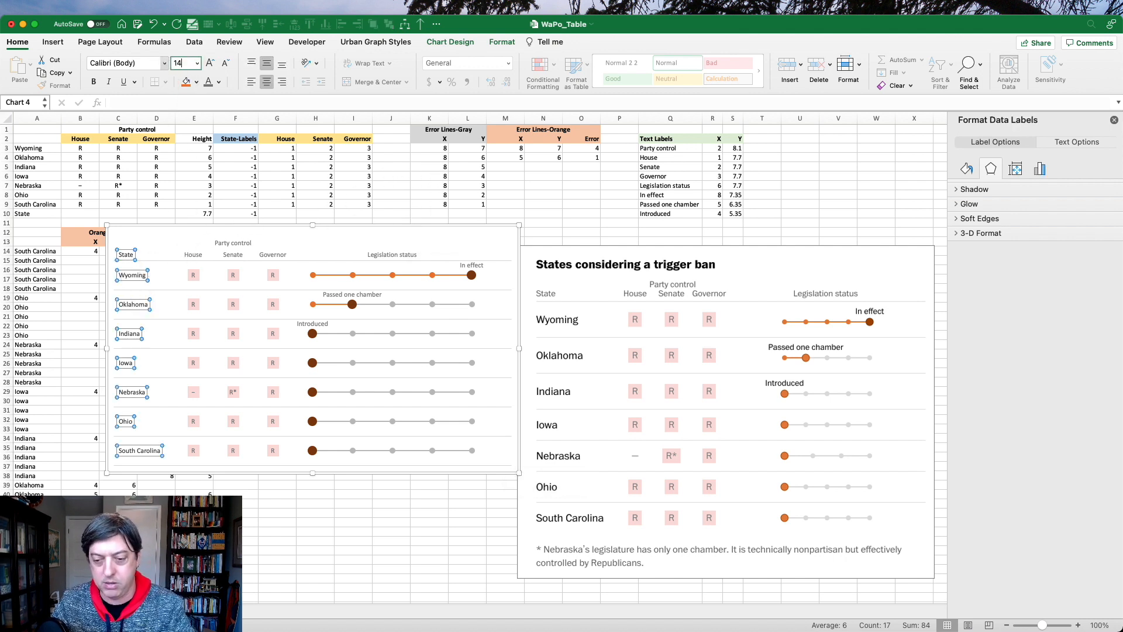
key("Return")
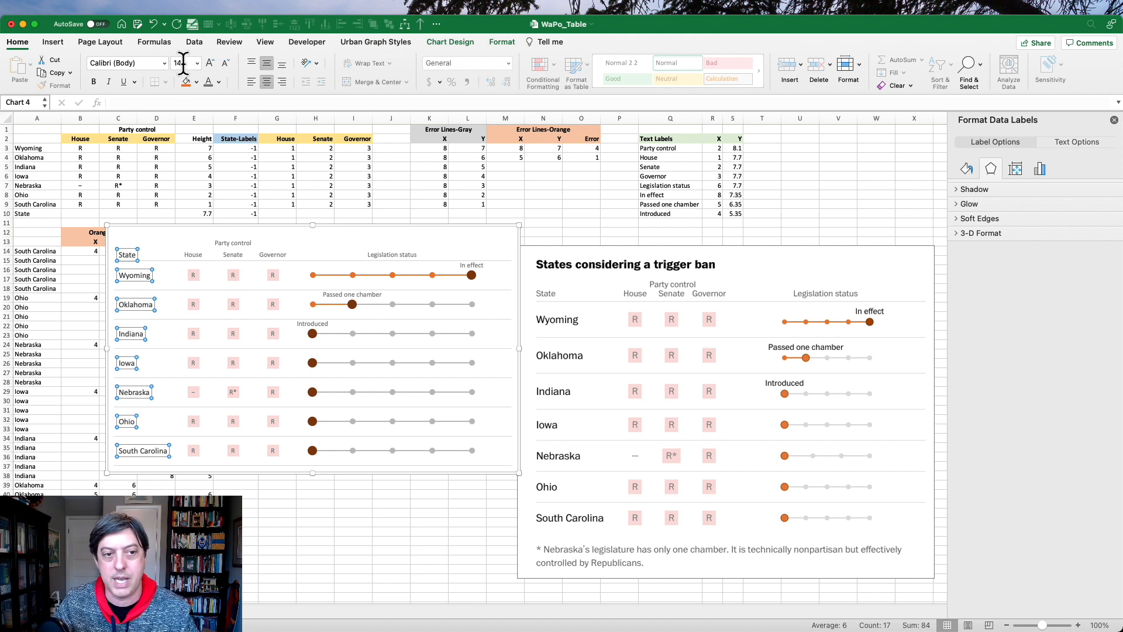
type("15")
key("Return")
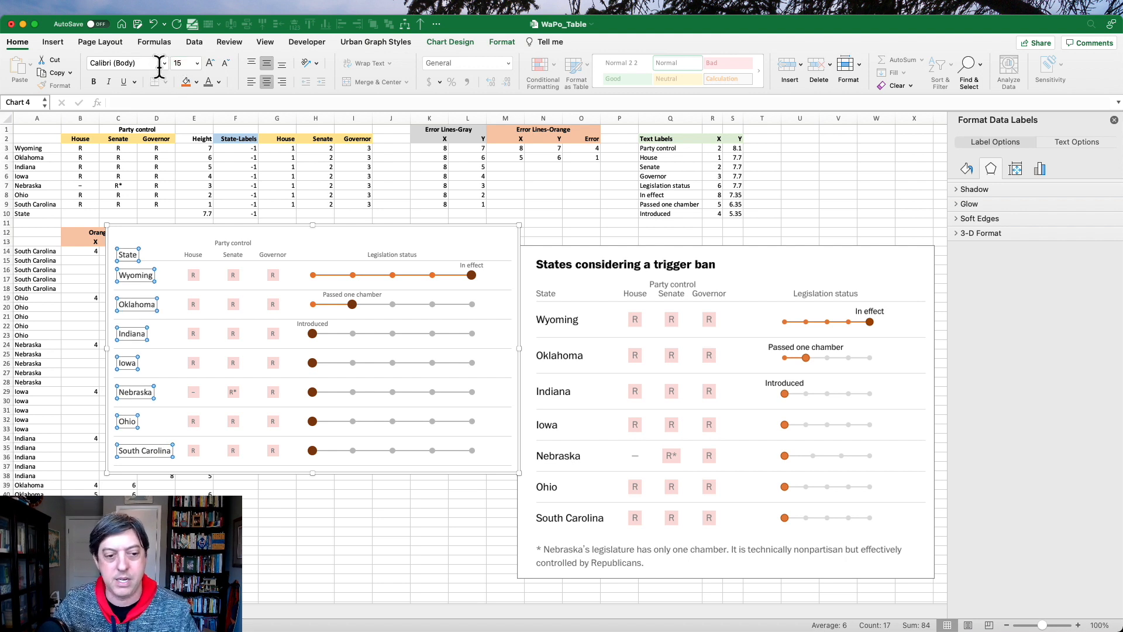
left_click(219, 82)
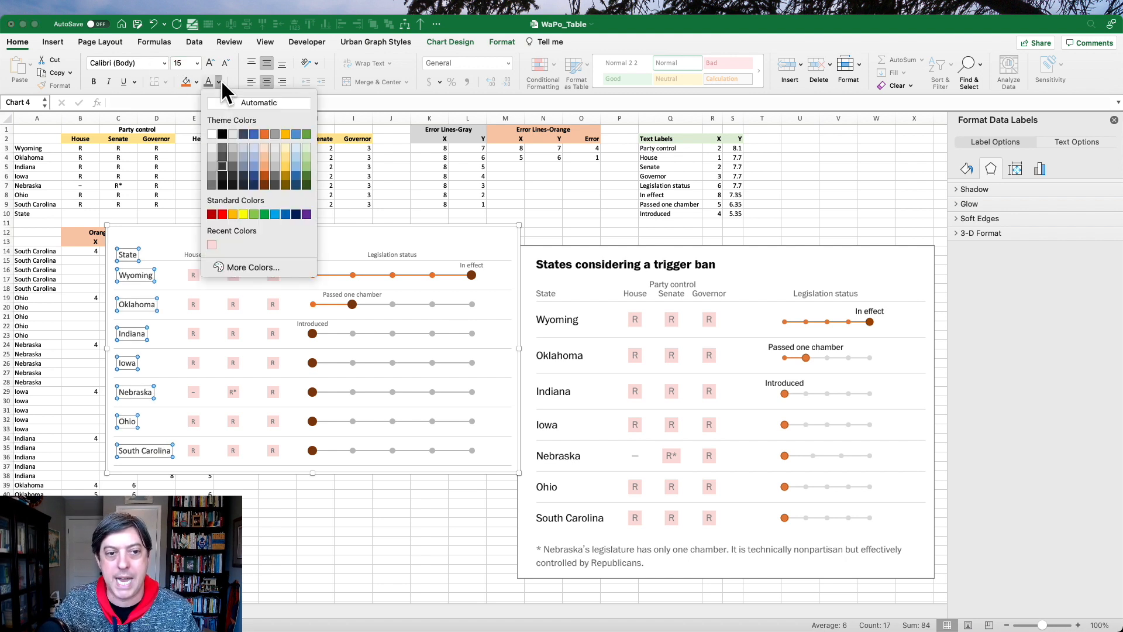
left_click(221, 134)
Set the State column header label in the chart to font size 12 and colour it dark grey
left_click(128, 253)
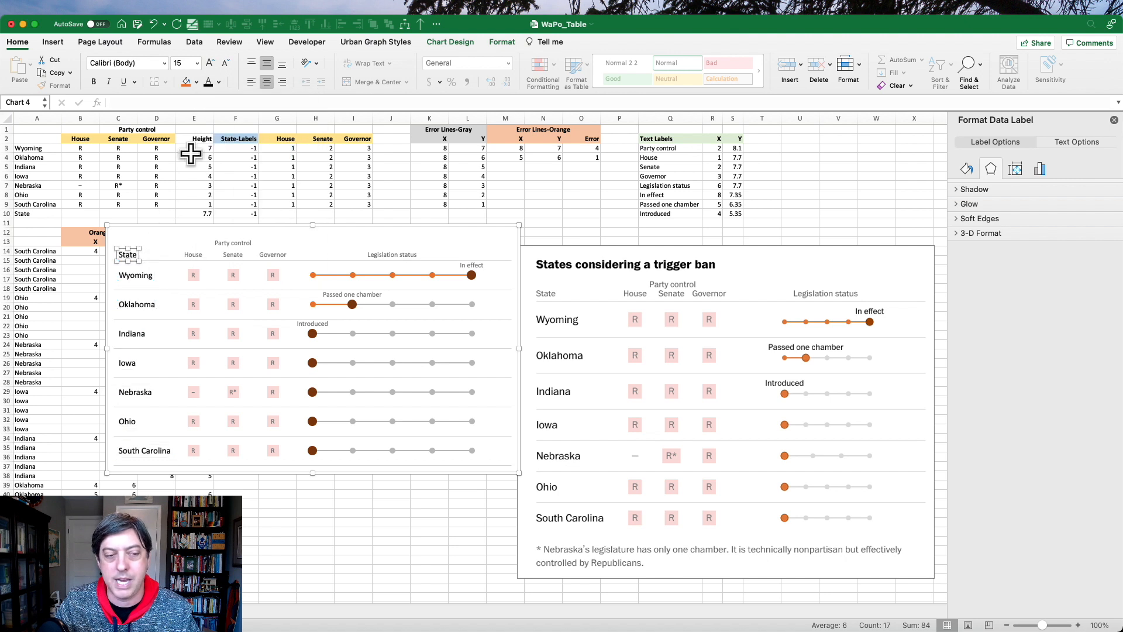
left_click(186, 64)
type("12")
key("Return")
left_click(219, 82)
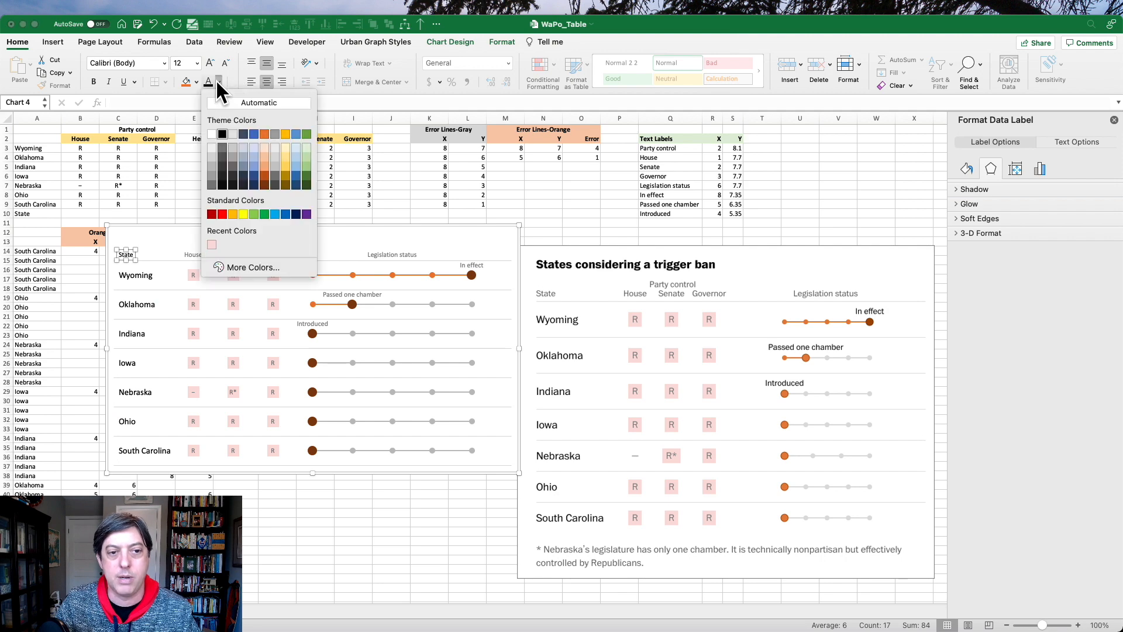
left_click(218, 156)
Add a chart title above the chart reading "States considering a trigger ban"
left_click(307, 237)
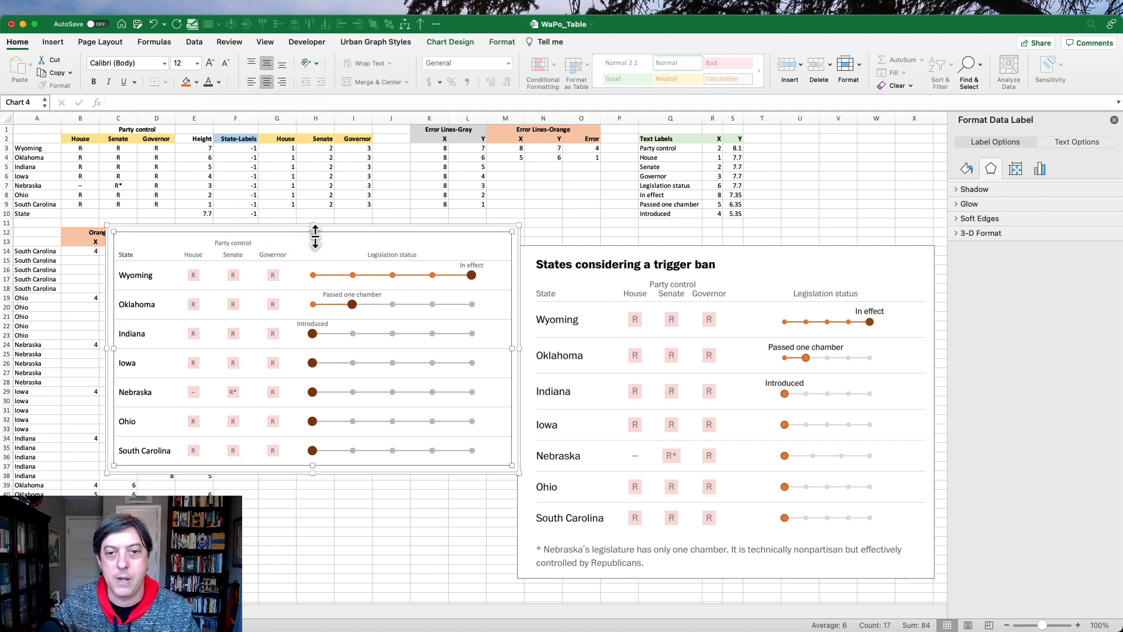
left_click(451, 40)
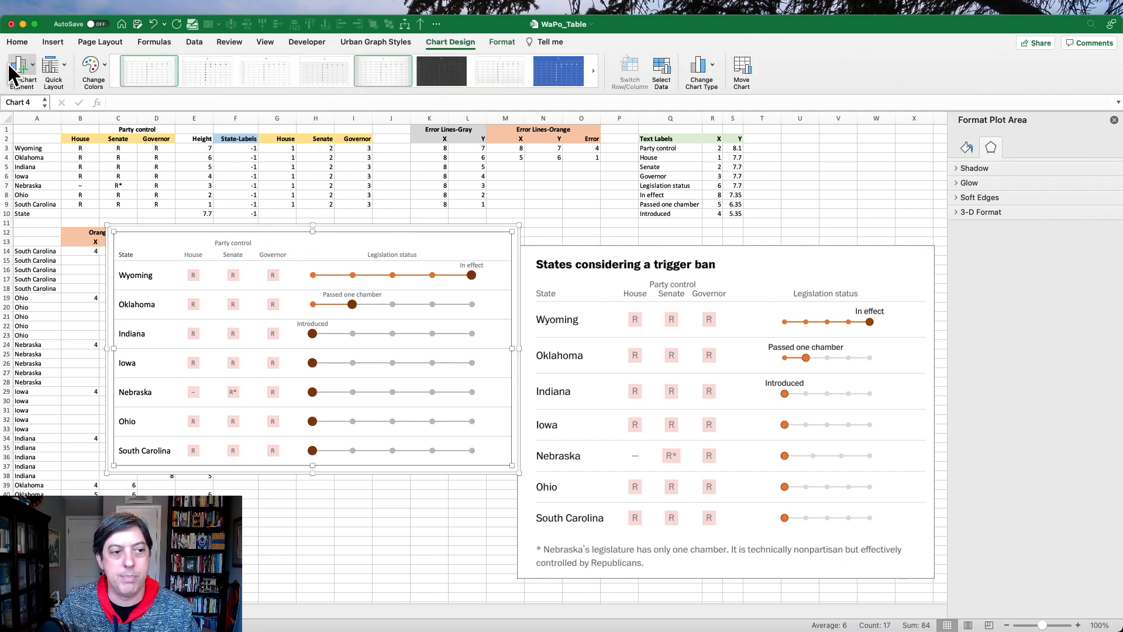
left_click(21, 66)
mouse_move(40, 111)
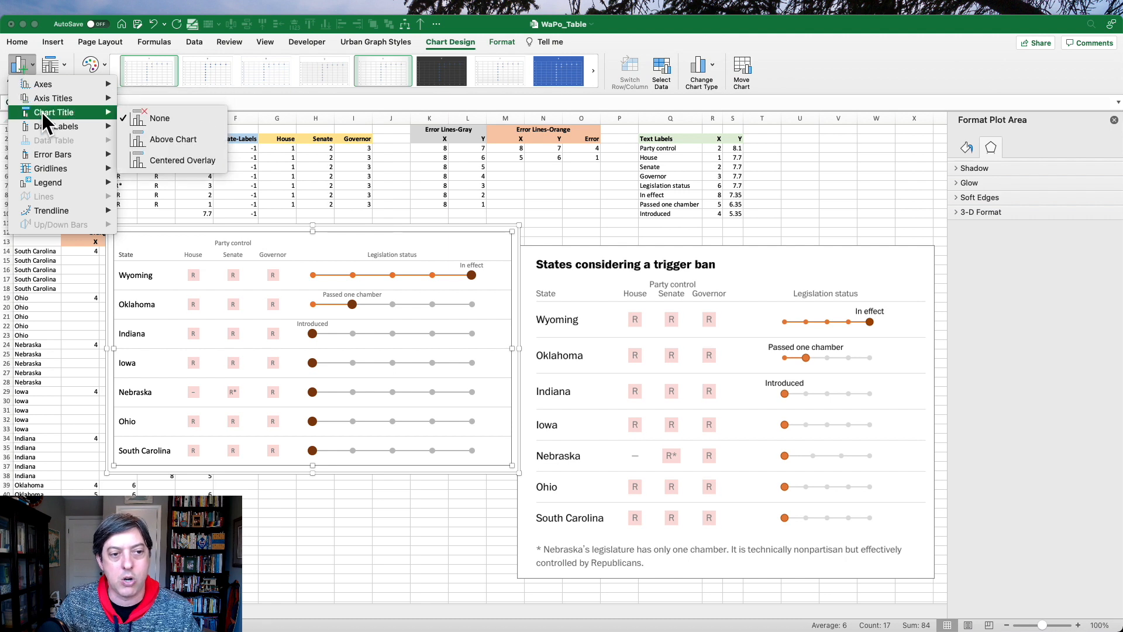
left_click(177, 138)
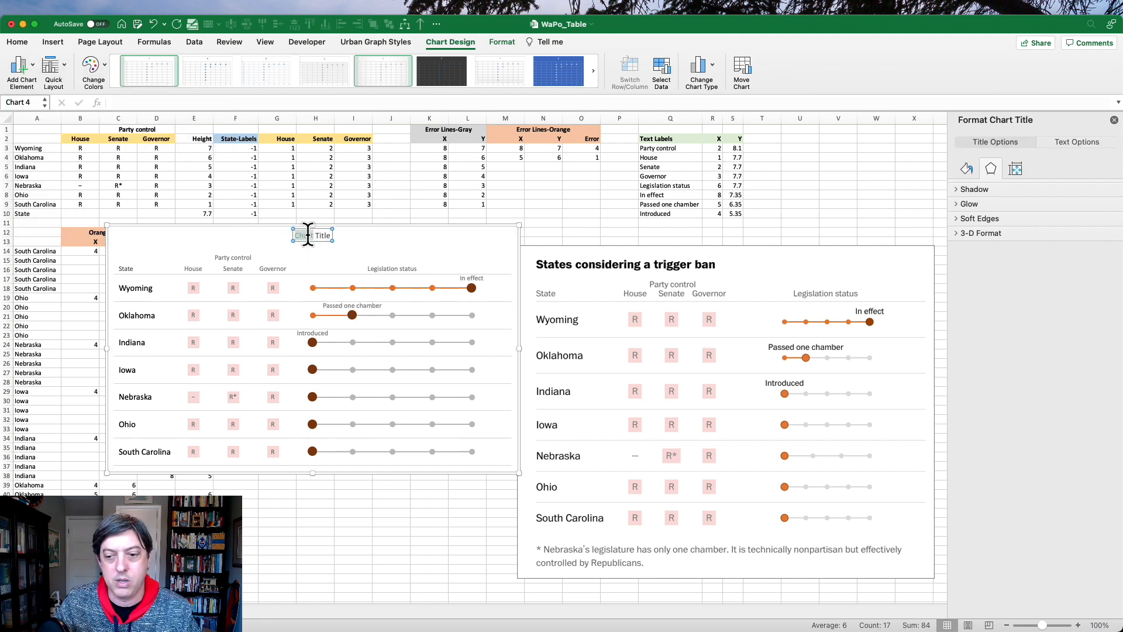
type("Sate")
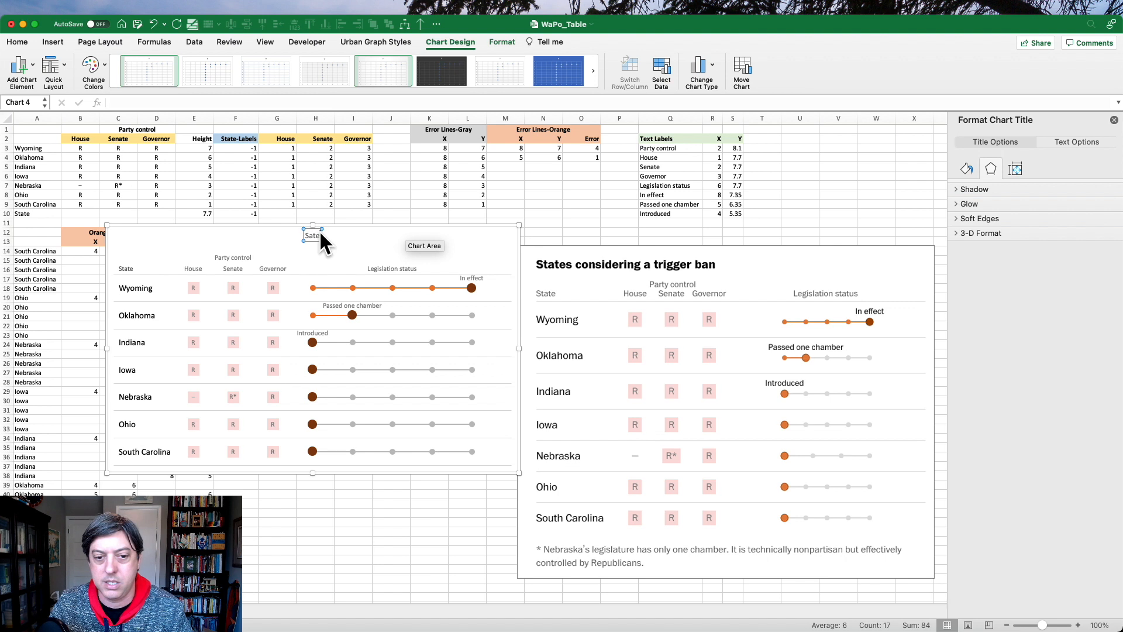
type("es considering a trigger ban")
Format the chart title as bold black text at font size 18 and move it to the chart's upper-left corner
key("super+a")
left_click(17, 42)
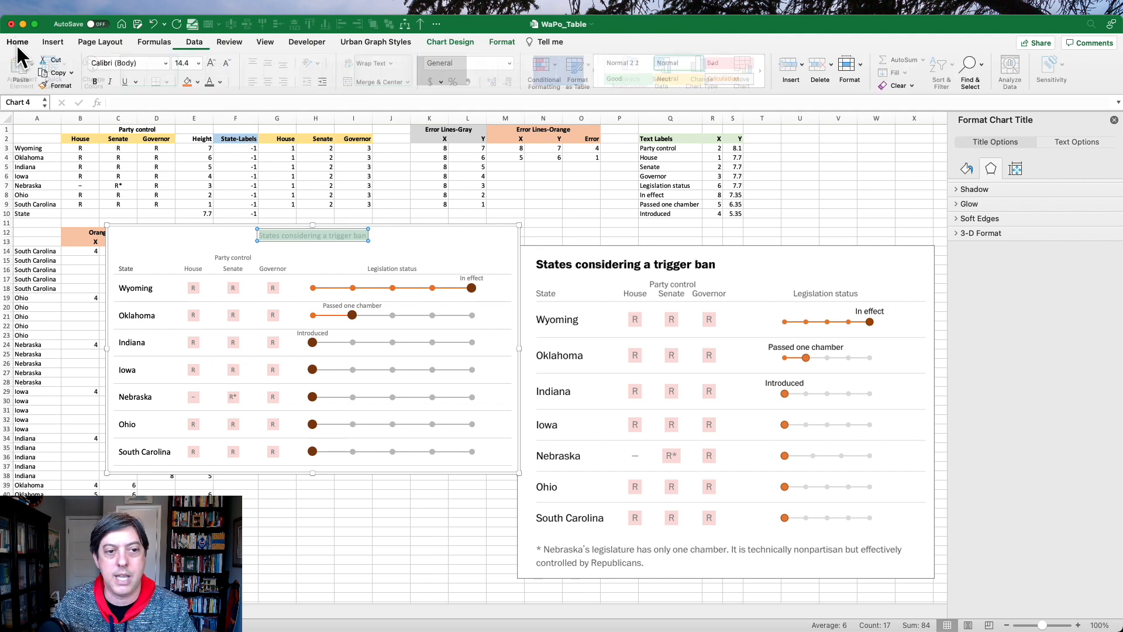
left_click(218, 82)
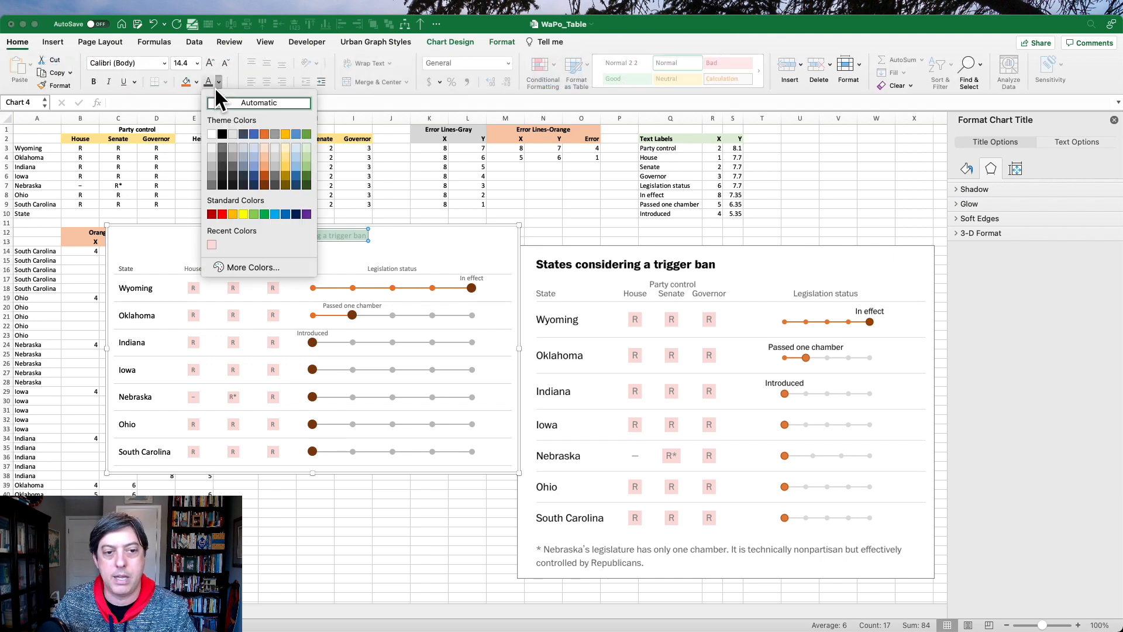
left_click(223, 134)
left_click(185, 63)
type("18")
key("Return")
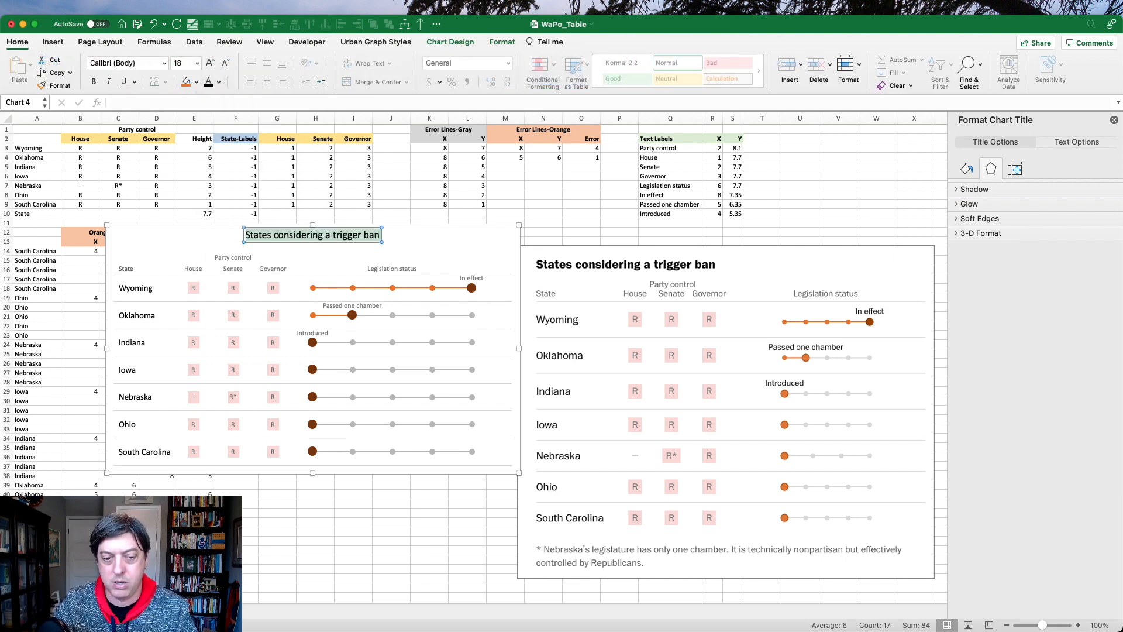
key("super+b")
left_click_drag(332, 243, 243, 228)
left_click(361, 227)
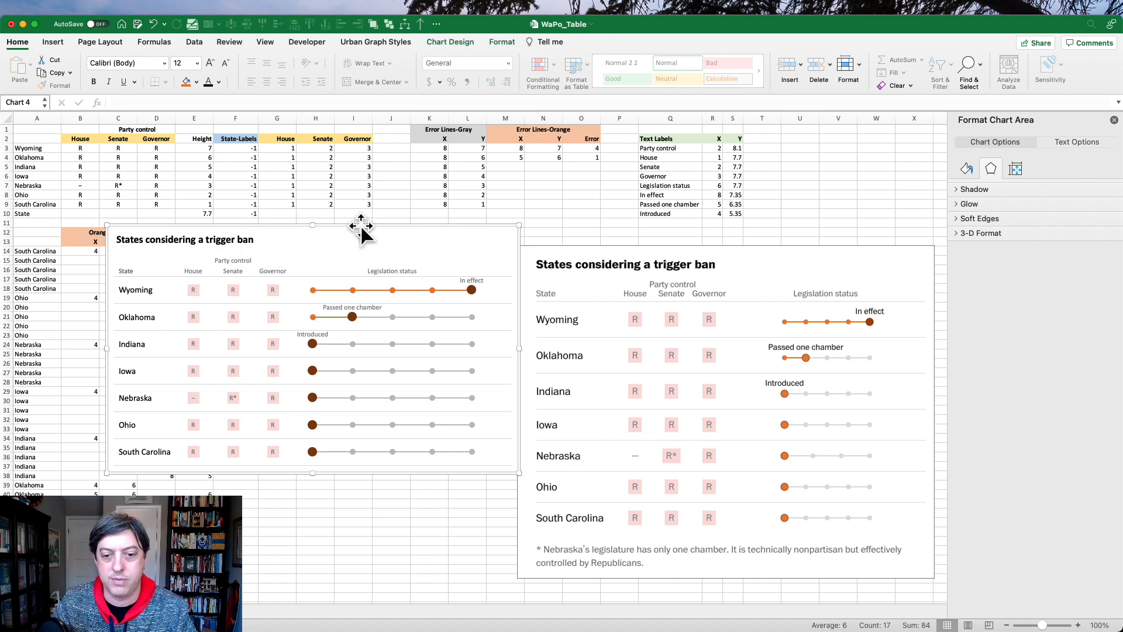